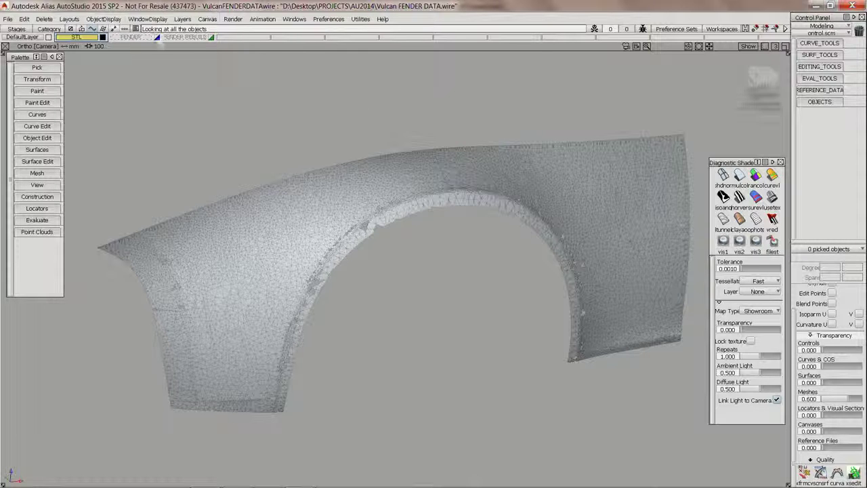
# Hide the STL and FENDER layers so that only the FENDER REBUILD surfaces are displayed
pyautogui.click(155, 37)
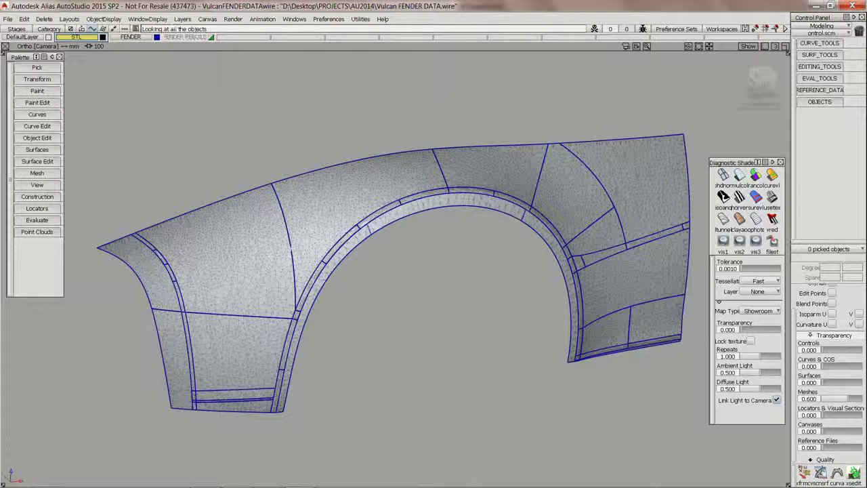
pyautogui.click(182, 37)
pyautogui.click(157, 37)
pyautogui.keyDown('alt'); pyautogui.keyDown('shift'); pyautogui.moveTo(263, 144); pyautogui.dragTo(264, 134); pyautogui.keyUp('shift'); pyautogui.keyUp('alt')
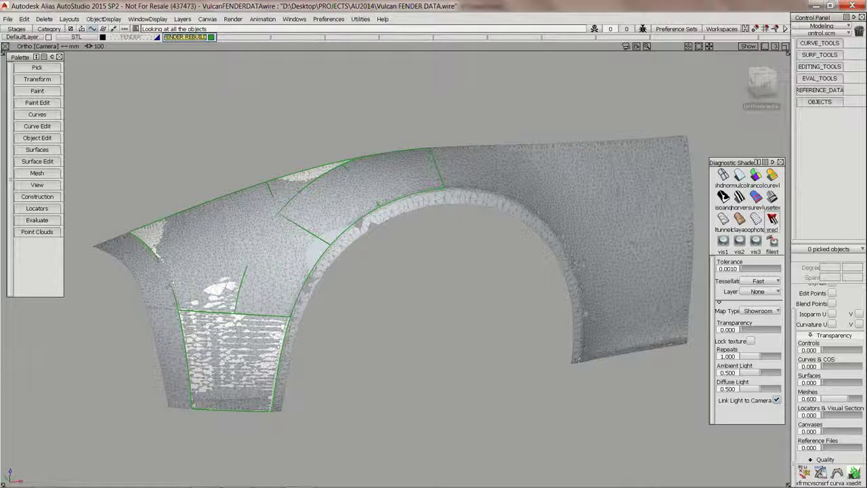
pyautogui.click(103, 37)
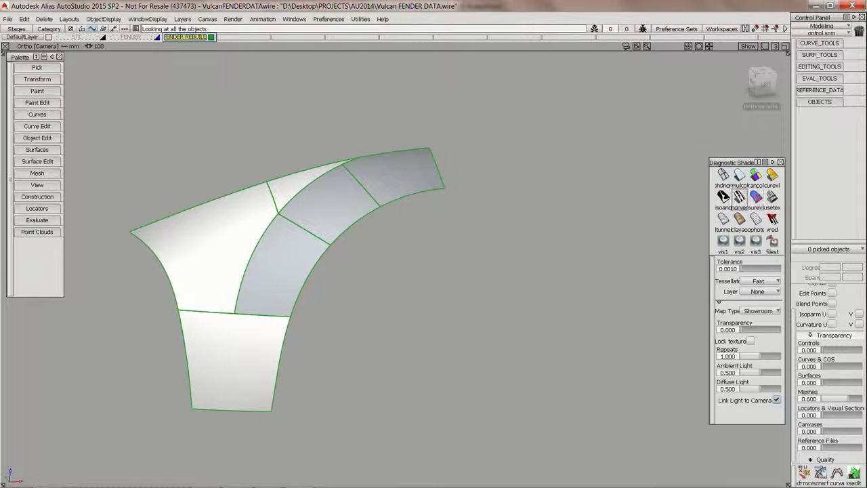
# Compare the FENDER REBUILD surfaces with the FENDER layer using horizontal black-and-white zebra shading at 0.470 transparency
pyautogui.click(739, 198)
pyautogui.keyDown('alt'); pyautogui.keyDown('shift'); pyautogui.moveTo(393, 212); pyautogui.dragTo(433, 223, button='right'); pyautogui.keyUp('shift'); pyautogui.keyUp('alt')
pyautogui.click(131, 37)
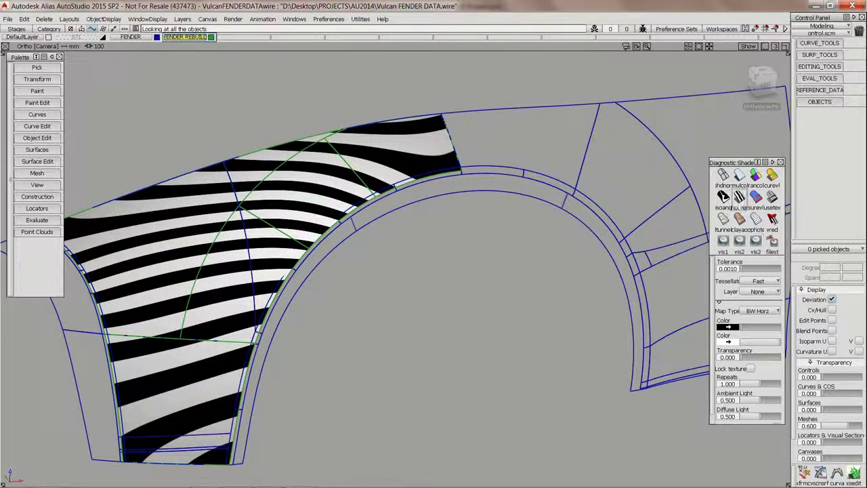
pyautogui.click(739, 197)
pyautogui.moveTo(742, 357); pyautogui.dragTo(759, 357)
pyautogui.keyDown('alt'); pyautogui.keyDown('shift'); pyautogui.moveTo(363, 268); pyautogui.dragTo(413, 266); pyautogui.keyUp('shift'); pyautogui.keyUp('alt')
pyautogui.keyDown('alt'); pyautogui.keyDown('shift'); pyautogui.moveTo(413, 265); pyautogui.dragTo(433, 237, button='right'); pyautogui.keyUp('shift'); pyautogui.keyUp('alt')
pyautogui.keyDown('alt'); pyautogui.keyDown('shift'); pyautogui.moveTo(433, 237); pyautogui.dragTo(379, 213); pyautogui.keyUp('shift'); pyautogui.keyUp('alt')
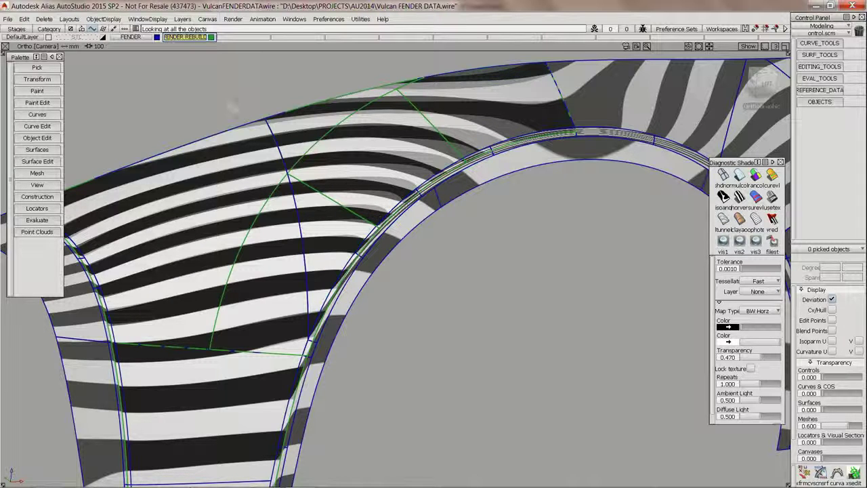
# Hide the FENDER REBUILD layer and display CVs and hulls on the two large front surfaces of the original fender
pyautogui.click(189, 37)
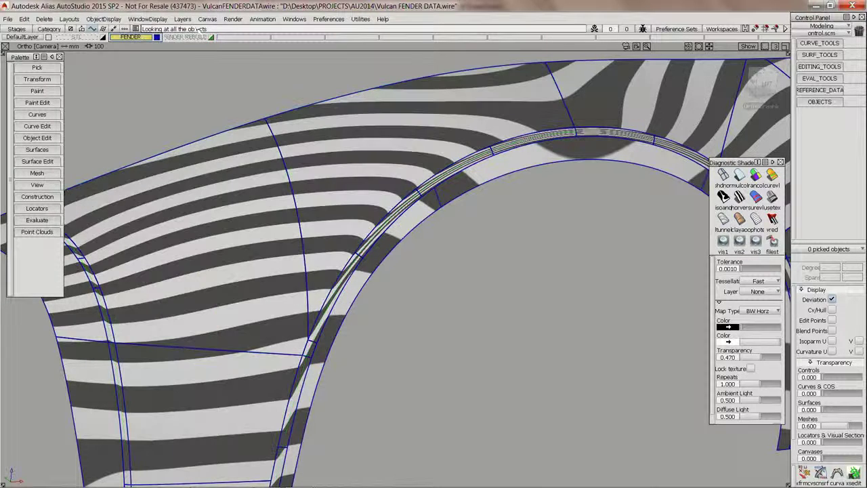
pyautogui.keyDown('ctrl'); pyautogui.keyDown('shift'); pyautogui.moveTo(367, 183); pyautogui.dragTo(308, 200); pyautogui.keyUp('shift'); pyautogui.keyUp('ctrl')
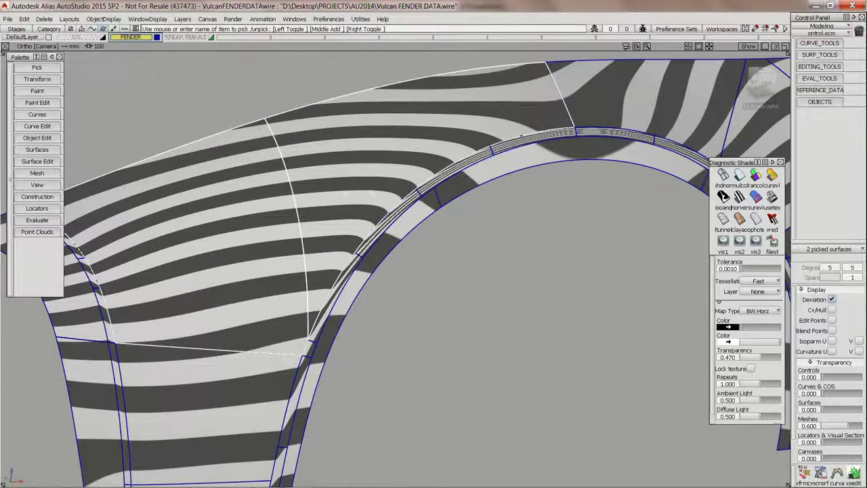
pyautogui.click(832, 310)
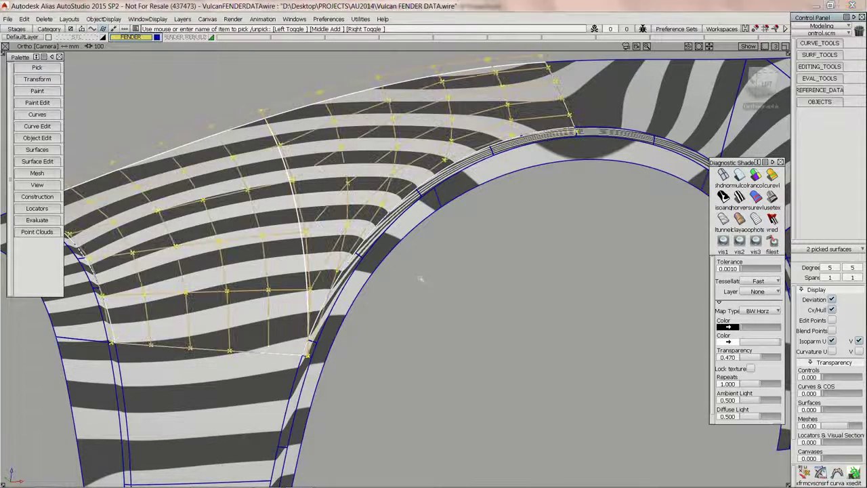
pyautogui.click(456, 308)
pyautogui.keyDown('alt'); pyautogui.keyDown('shift'); pyautogui.moveTo(319, 240); pyautogui.dragTo(323, 225); pyautogui.keyUp('shift'); pyautogui.keyUp('alt')
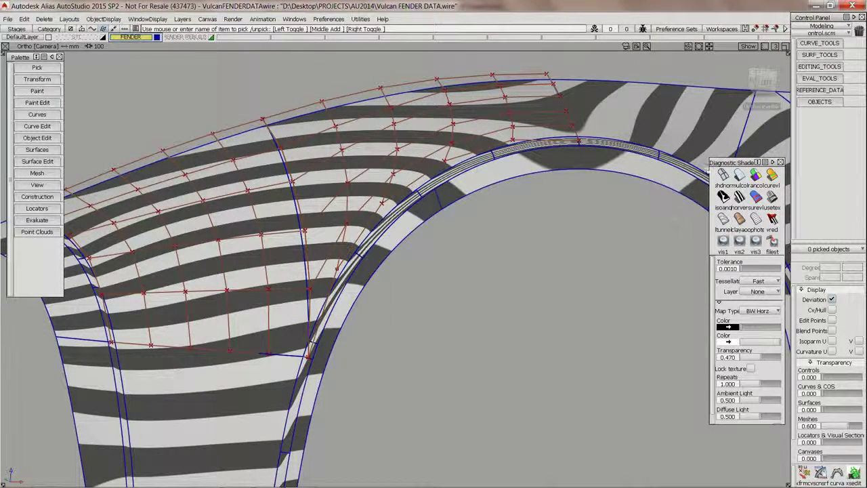
# Remove the diagnostic shading and examine the CV layout where the original fender surfaces run over the wheel arch
pyautogui.click(723, 175)
pyautogui.keyDown('alt'); pyautogui.keyDown('shift'); pyautogui.moveTo(571, 178); pyautogui.dragTo(433, 251); pyautogui.keyUp('shift'); pyautogui.keyUp('alt')
pyautogui.keyDown('alt'); pyautogui.keyDown('shift'); pyautogui.moveTo(379, 223); pyautogui.dragTo(445, 180, button='right'); pyautogui.keyUp('shift'); pyautogui.keyUp('alt')
pyautogui.keyDown('alt'); pyautogui.keyDown('shift'); pyautogui.moveTo(596, 133); pyautogui.dragTo(464, 180, button='middle'); pyautogui.keyUp('shift'); pyautogui.keyUp('alt')
pyautogui.keyDown('alt'); pyautogui.keyDown('shift'); pyautogui.moveTo(464, 180); pyautogui.dragTo(468, 173); pyautogui.keyUp('shift'); pyautogui.keyUp('alt')
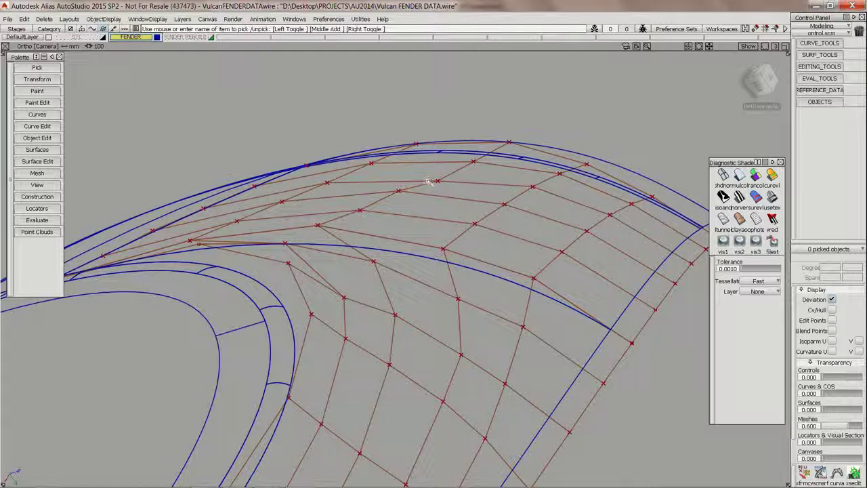
# Show the FENDER REBUILD layer in place of FENDER and display CVs and hulls on its upper surfaces
pyautogui.click(202, 38)
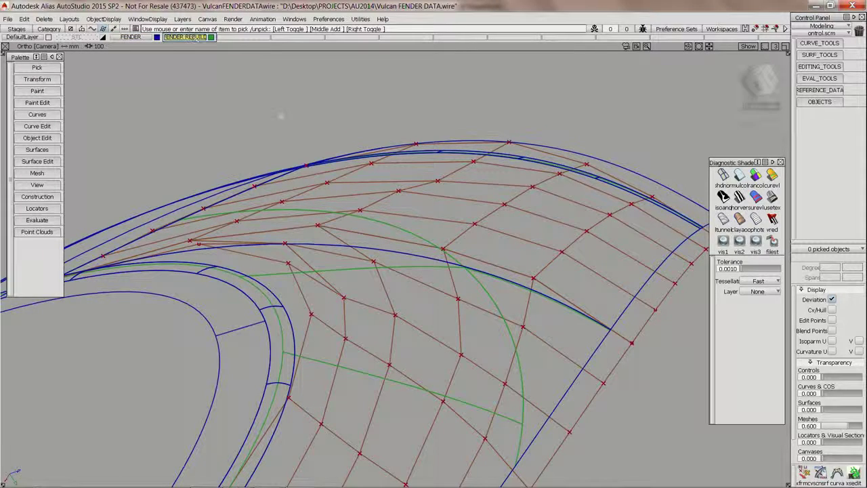
pyautogui.middleClick(153, 37)
pyautogui.moveTo(313, 199); pyautogui.dragTo(477, 265)
pyautogui.click(832, 309)
pyautogui.click(431, 231)
pyautogui.keyDown('alt'); pyautogui.keyDown('shift'); pyautogui.moveTo(442, 163); pyautogui.dragTo(514, 127); pyautogui.keyUp('shift'); pyautogui.keyUp('alt')
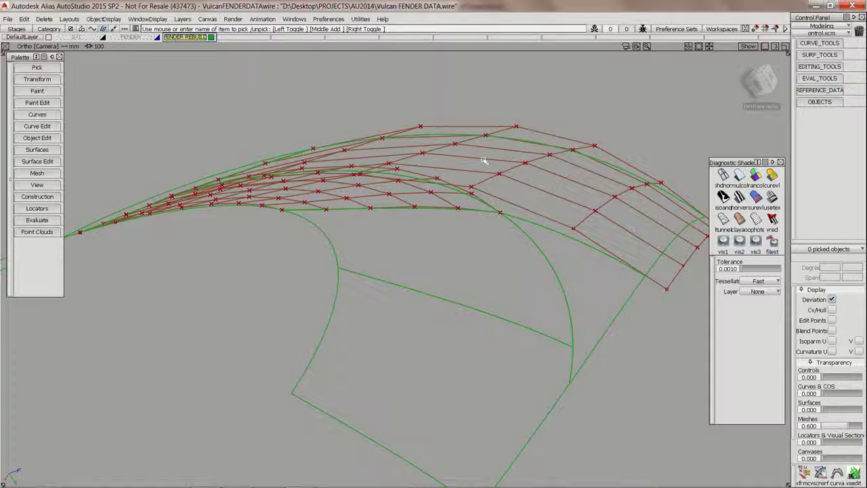
# Hide the hulls of the large upper rebuild surface and display CVs and hulls on the three surfaces around the wheel arch
pyautogui.keyDown('alt'); pyautogui.keyDown('shift'); pyautogui.moveTo(483, 159); pyautogui.dragTo(501, 197); pyautogui.keyUp('shift'); pyautogui.keyUp('alt')
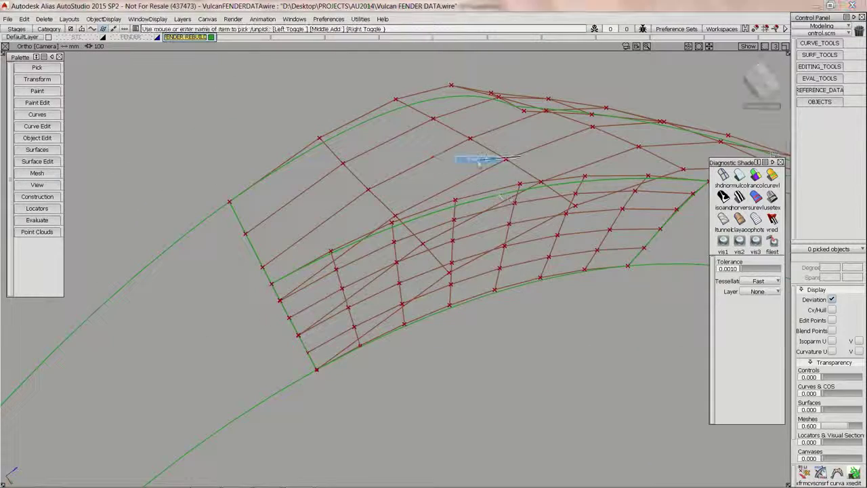
pyautogui.click(512, 156)
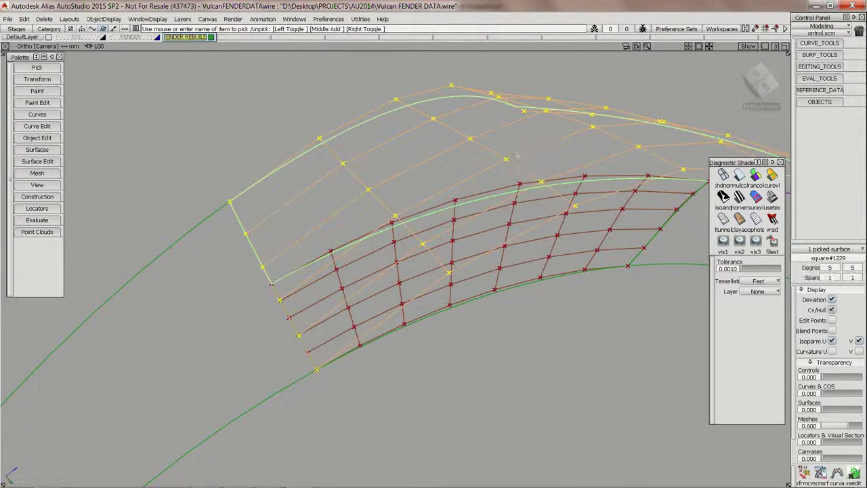
pyautogui.keyDown('ctrl'); pyautogui.keyDown('shift'); pyautogui.moveTo(510, 232); pyautogui.dragTo(556, 247, button='right'); pyautogui.keyUp('shift'); pyautogui.keyUp('ctrl')
pyautogui.click(535, 249)
pyautogui.keyDown('alt'); pyautogui.keyDown('shift'); pyautogui.moveTo(437, 155); pyautogui.dragTo(322, 143, button='middle'); pyautogui.keyUp('shift'); pyautogui.keyUp('alt')
pyautogui.keyDown('alt'); pyautogui.keyDown('shift'); pyautogui.moveTo(519, 217); pyautogui.dragTo(567, 271); pyautogui.keyUp('shift'); pyautogui.keyUp('alt')
pyautogui.moveTo(576, 318); pyautogui.dragTo(595, 353)
pyautogui.keyDown('ctrl'); pyautogui.keyDown('shift'); pyautogui.moveTo(521, 220); pyautogui.dragTo(562, 234, button='right'); pyautogui.keyUp('shift'); pyautogui.keyUp('ctrl')
pyautogui.keyDown('alt'); pyautogui.keyDown('shift'); pyautogui.moveTo(522, 220); pyautogui.dragTo(394, 253); pyautogui.keyUp('shift'); pyautogui.keyUp('alt')
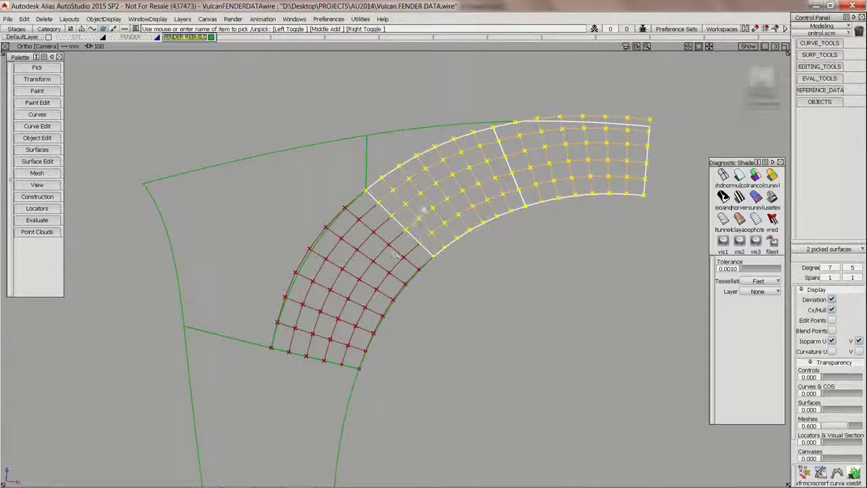
# Switch to the slide show and advance from the Primary Surfaces slide to the Secondary Surfaces slide
pyautogui.press('super+Tab')
pyautogui.press('super+Tab')
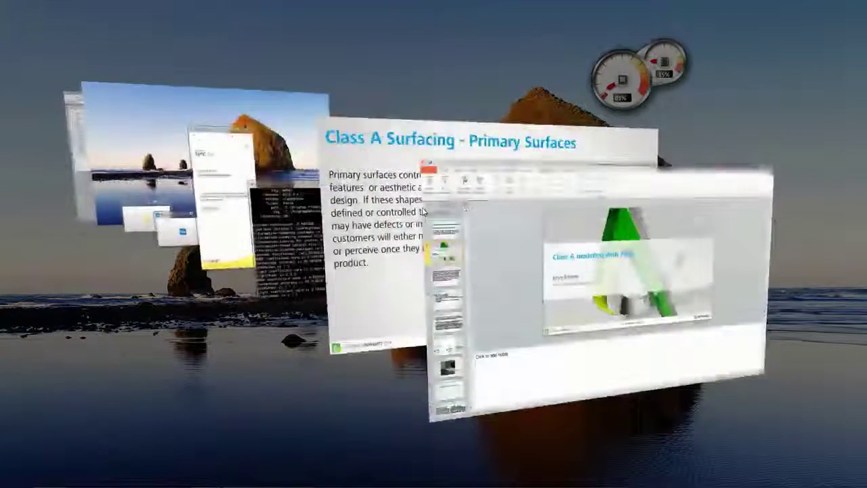
pyautogui.press('super+Tab')
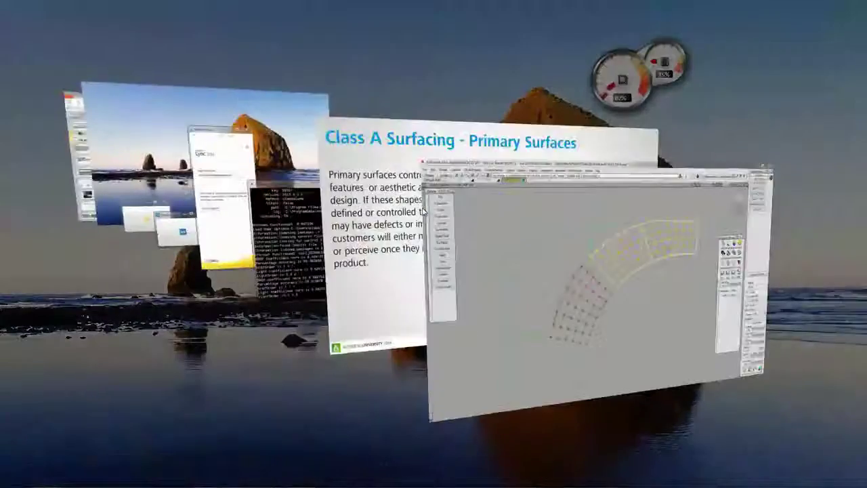
pyautogui.press('super+Tab')
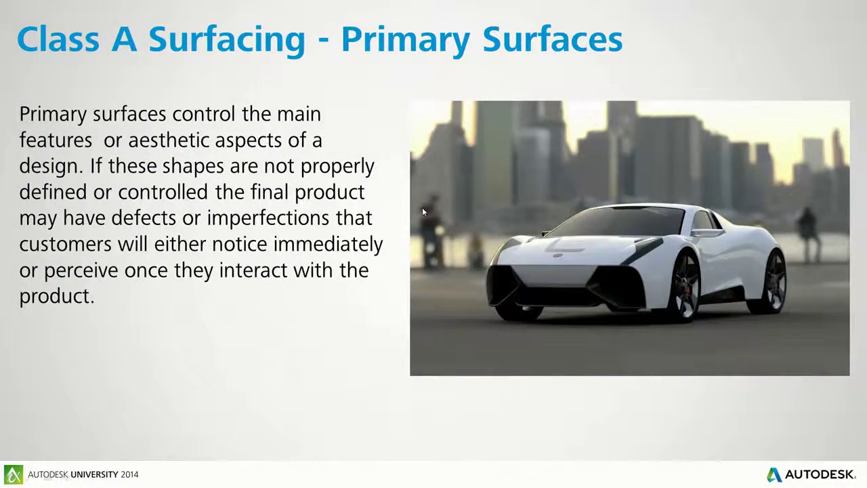
pyautogui.press('Right')
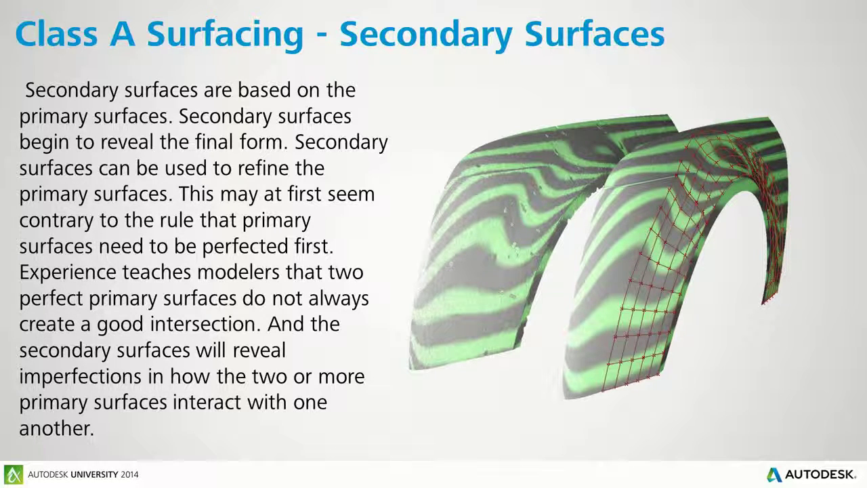
# Switch back to Alias and activate the CLSA_4_1_FENDERWASHOUTSTARTwire stage
pyautogui.press('super+Tab')
pyautogui.press('super+Tab')
pyautogui.press('super+Tab')
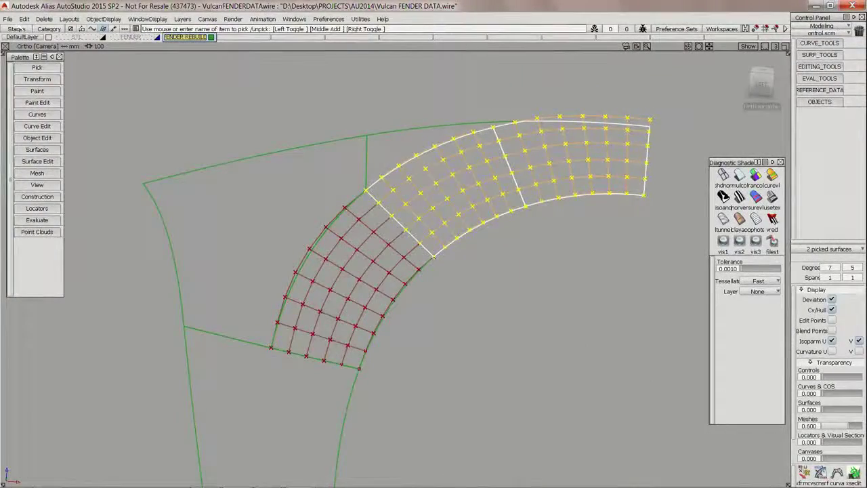
pyautogui.click(17, 29)
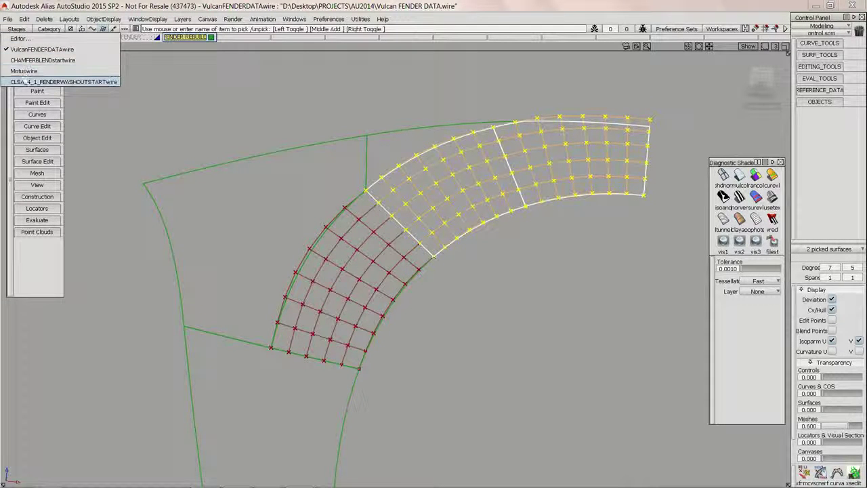
pyautogui.click(40, 81)
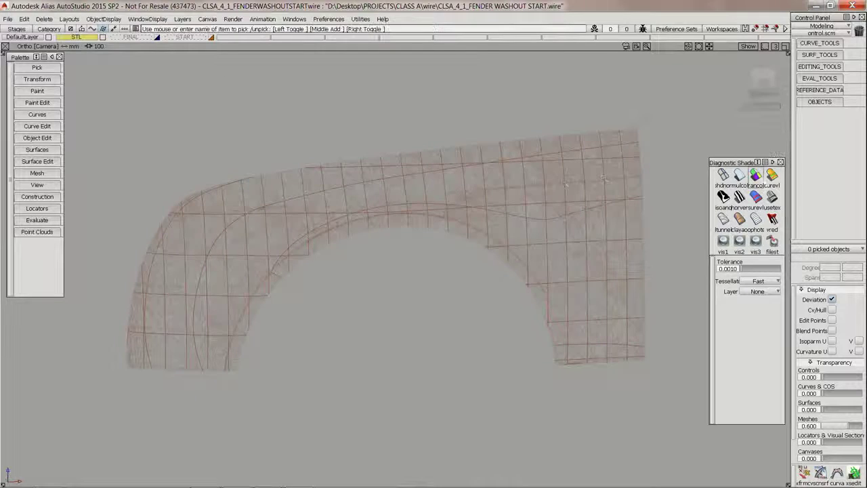
# Examine the fender scan with principal maximum curvature shading at a curvature color scale of 2.622
pyautogui.click(756, 176)
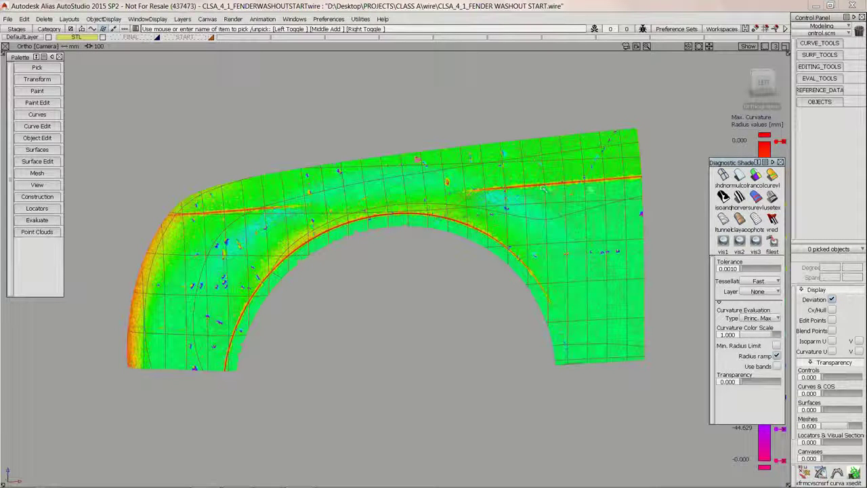
pyautogui.moveTo(772, 335); pyautogui.dragTo(775, 334)
pyautogui.keyDown('alt'); pyautogui.keyDown('shift'); pyautogui.moveTo(371, 234); pyautogui.dragTo(411, 222); pyautogui.keyUp('shift'); pyautogui.keyUp('alt')
pyautogui.keyDown('alt'); pyautogui.keyDown('shift'); pyautogui.moveTo(412, 223); pyautogui.dragTo(426, 197, button='right'); pyautogui.keyUp('shift'); pyautogui.keyUp('alt')
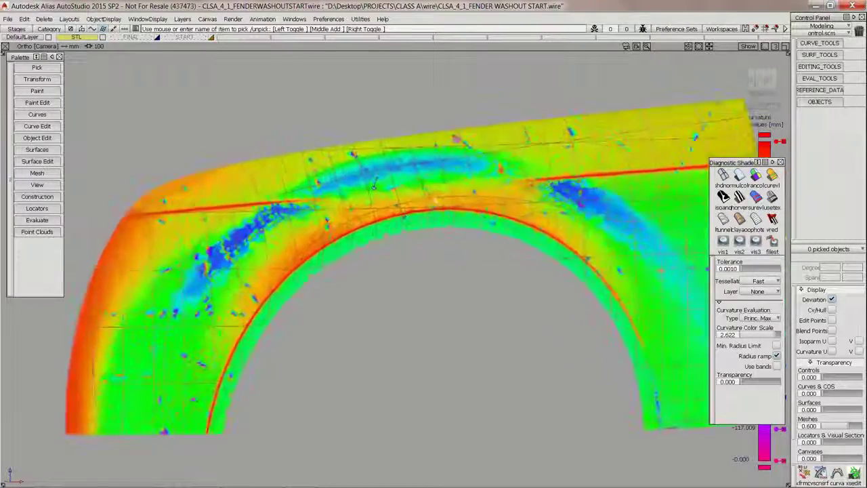
pyautogui.keyDown('alt'); pyautogui.keyDown('shift'); pyautogui.moveTo(426, 198); pyautogui.dragTo(398, 196, button='middle'); pyautogui.keyUp('shift'); pyautogui.keyUp('alt')
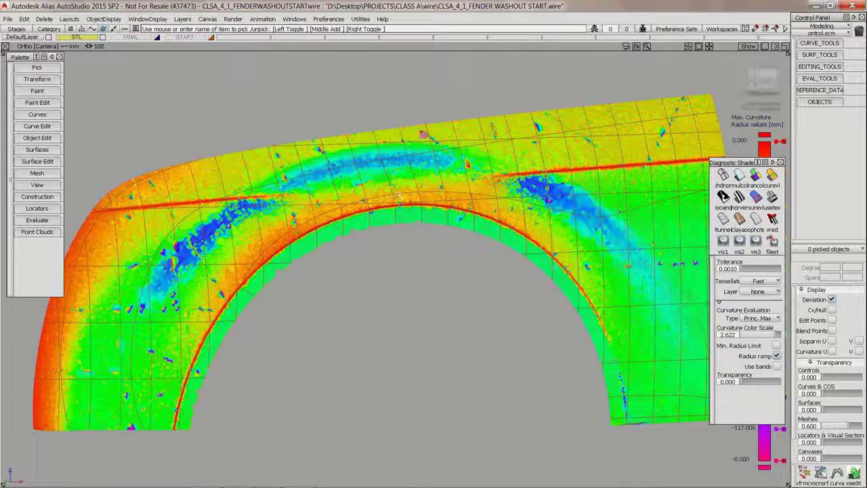
pyautogui.hotkey('alt', 'shift')
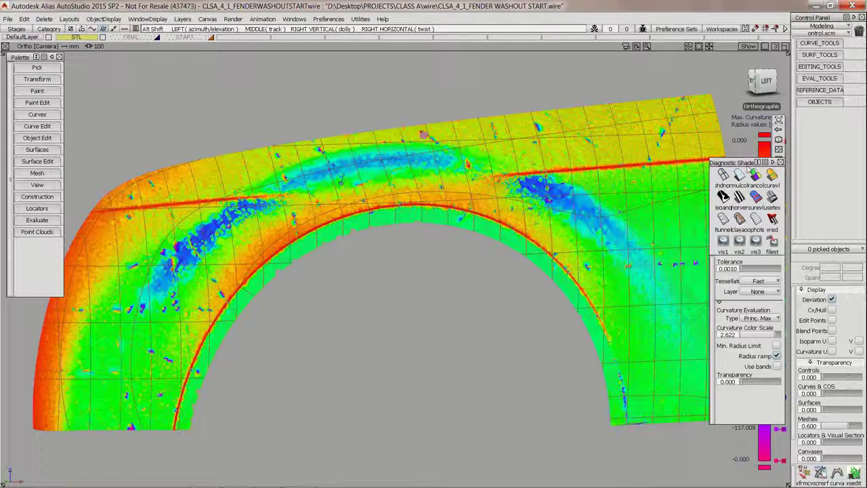
# Shade the fender scan with the Shade-Sky environment map and examine where the crease lines fade out above the wheel arch
pyautogui.click(772, 198)
pyautogui.keyDown('alt'); pyautogui.keyDown('shift'); pyautogui.moveTo(509, 189); pyautogui.dragTo(342, 182); pyautogui.keyUp('shift'); pyautogui.keyUp('alt')
pyautogui.scroll(5, 342, 181)
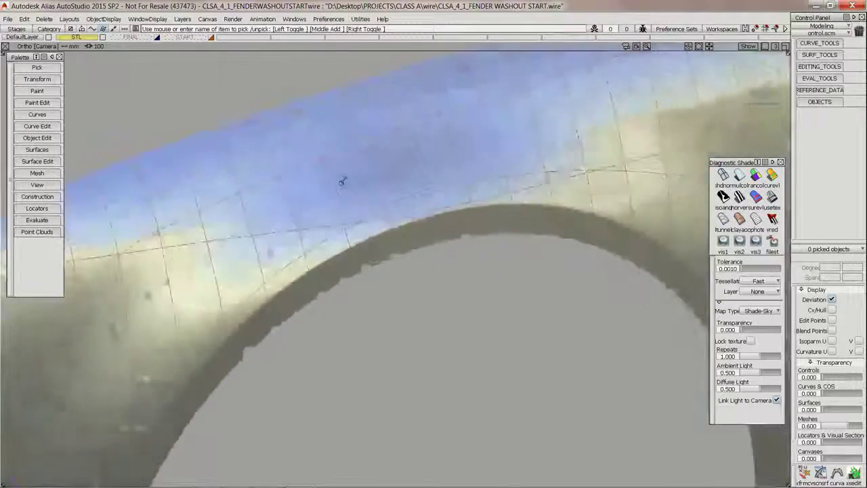
pyautogui.keyDown('alt'); pyautogui.keyDown('shift'); pyautogui.moveTo(343, 182); pyautogui.dragTo(115, 261, button='middle'); pyautogui.keyUp('shift'); pyautogui.keyUp('alt')
pyautogui.keyDown('alt'); pyautogui.keyDown('shift'); pyautogui.moveTo(312, 210); pyautogui.dragTo(441, 249); pyautogui.keyUp('shift'); pyautogui.keyUp('alt')
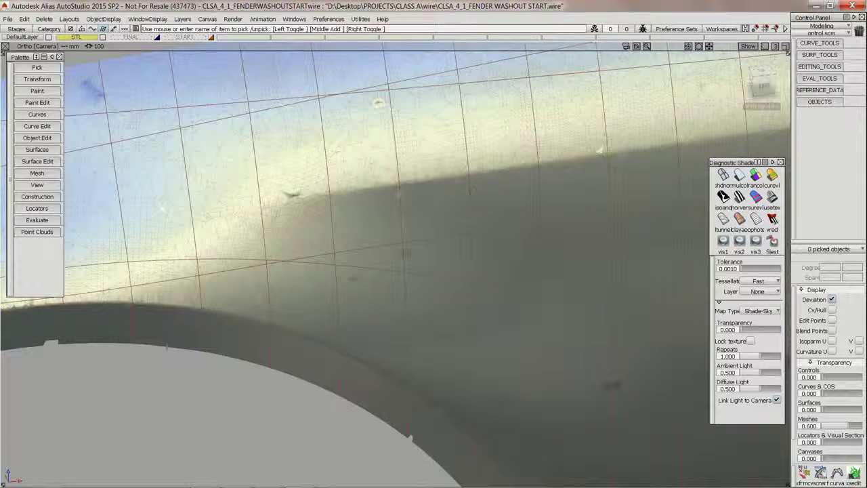
pyautogui.hotkey('alt', 'shift')
pyautogui.keyDown('alt'); pyautogui.keyDown('shift'); pyautogui.moveTo(286, 249); pyautogui.dragTo(271, 291, button='right'); pyautogui.keyUp('shift'); pyautogui.keyUp('alt')
pyautogui.keyDown('alt'); pyautogui.keyDown('shift'); pyautogui.moveTo(271, 291); pyautogui.dragTo(296, 272); pyautogui.keyUp('shift'); pyautogui.keyUp('alt')
pyautogui.keyDown('alt'); pyautogui.keyDown('shift'); pyautogui.moveTo(296, 272); pyautogui.dragTo(418, 232, button='middle'); pyautogui.keyUp('shift'); pyautogui.keyUp('alt')
pyautogui.keyDown('alt'); pyautogui.keyDown('shift'); pyautogui.moveTo(418, 233); pyautogui.dragTo(414, 229); pyautogui.keyUp('shift'); pyautogui.keyUp('alt')
pyautogui.keyDown('alt'); pyautogui.keyDown('shift'); pyautogui.moveTo(555, 202); pyautogui.dragTo(521, 192); pyautogui.keyUp('shift'); pyautogui.keyUp('alt')
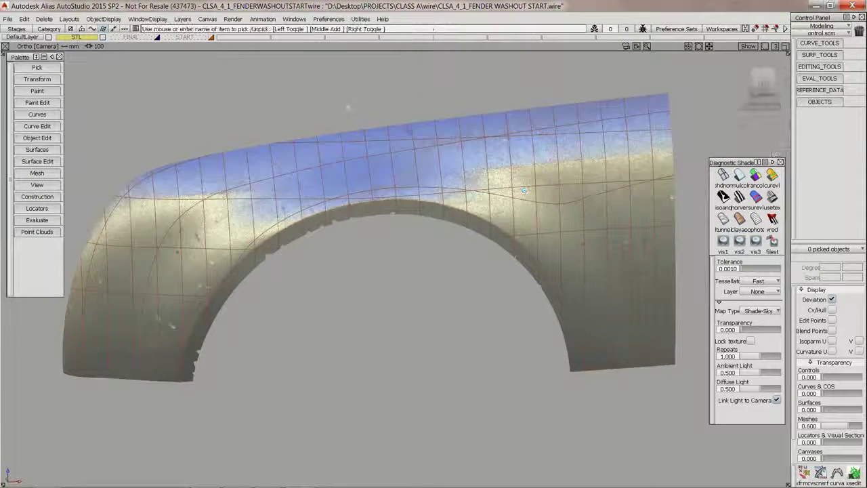
# Start the Marker Ink tool and create the fit-to-screen overlay canvas Overlay-1 over the fender view
pyautogui.click(37, 91)
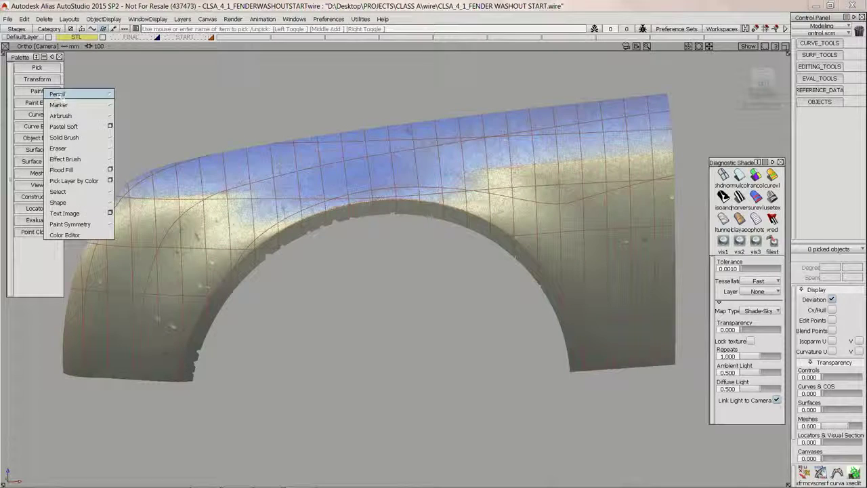
pyautogui.moveTo(61, 104)
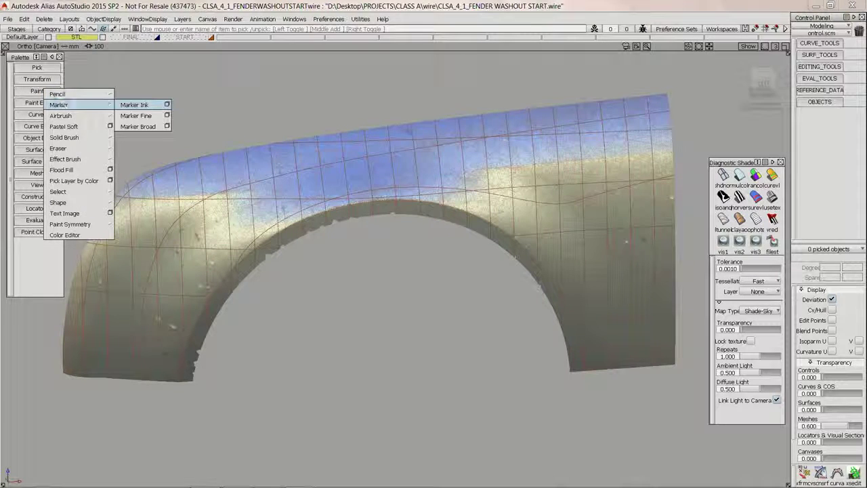
pyautogui.click(150, 106)
pyautogui.click(432, 261)
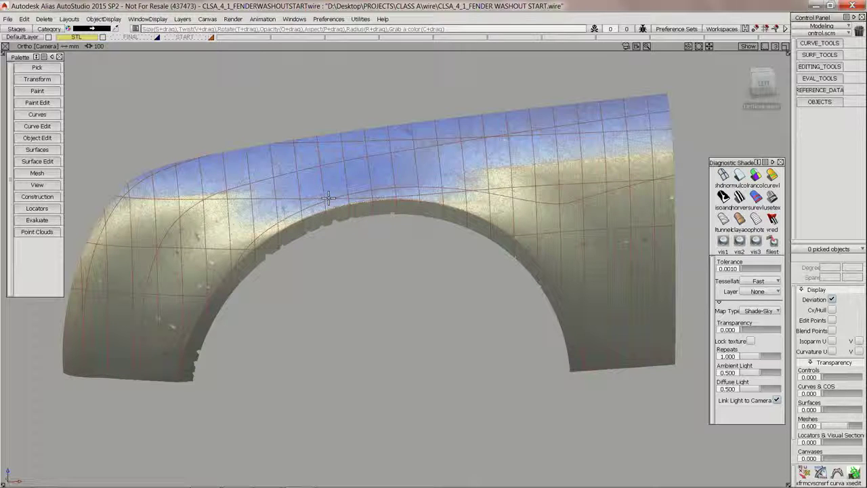
pyautogui.click(328, 198)
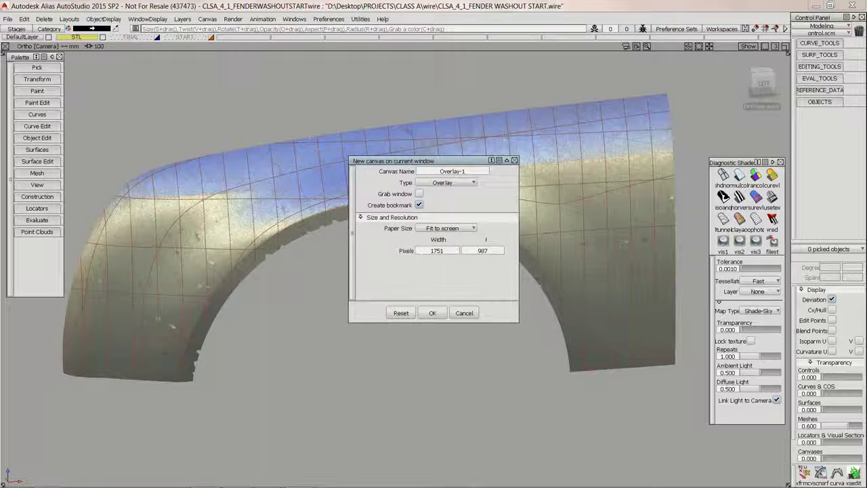
pyautogui.click(432, 313)
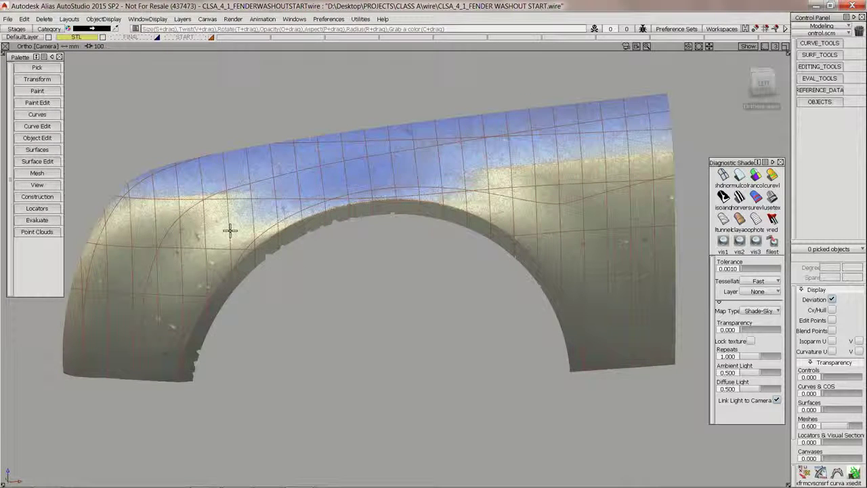
# Sketch marker lines along the front and rear crease lines of the fender, redrawing the first stroke
pyautogui.moveTo(120, 196); pyautogui.dragTo(308, 183)
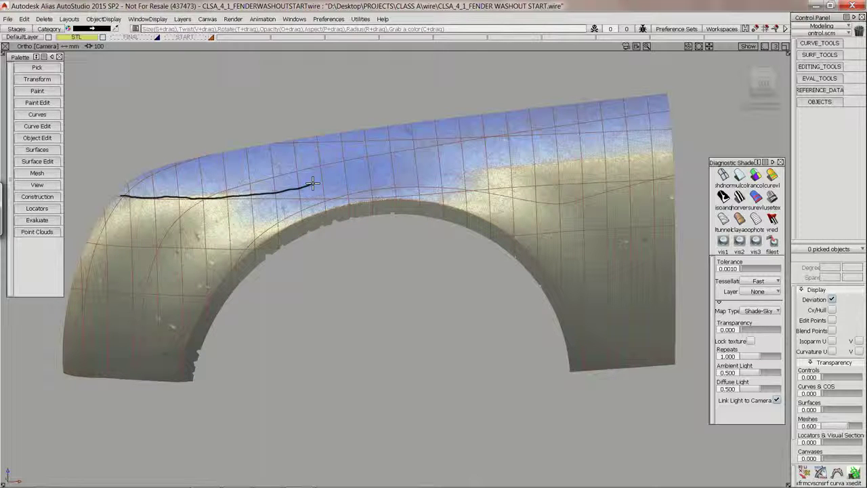
pyautogui.hotkey('ctrl', 'z')
pyautogui.moveTo(120, 194); pyautogui.dragTo(315, 180)
pyautogui.moveTo(473, 168); pyautogui.dragTo(713, 149)
# Outline and hatch the primary surface area below the rear crease, behind the wheel arch
pyautogui.moveTo(570, 165)
pyautogui.mouseDown()
pyautogui.moveTo(678, 362)
pyautogui.moveTo(678, 144)
pyautogui.moveTo(592, 220)
pyautogui.mouseUp()
pyautogui.moveTo(676, 185); pyautogui.dragTo(641, 235)
pyautogui.moveTo(685, 226)
pyautogui.mouseDown()
pyautogui.moveTo(641, 285)
pyautogui.moveTo(652, 317)
pyautogui.mouseUp()
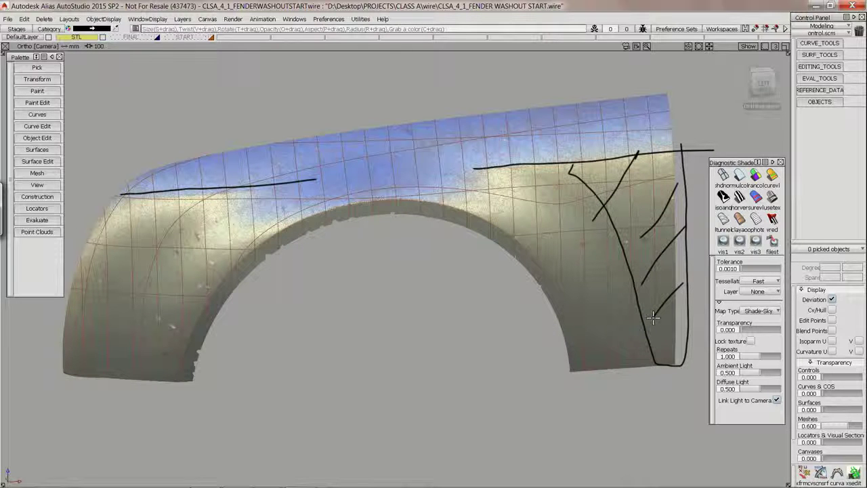
# Outline and hatch the primary surface area below the front crease, ahead of the wheel arch
pyautogui.moveTo(203, 198)
pyautogui.mouseDown()
pyautogui.moveTo(167, 244)
pyautogui.moveTo(134, 381)
pyautogui.mouseUp()
pyautogui.moveTo(122, 194)
pyautogui.mouseDown()
pyautogui.moveTo(80, 324)
pyautogui.moveTo(78, 369)
pyautogui.mouseUp()
pyautogui.moveTo(81, 357); pyautogui.dragTo(135, 360)
pyautogui.moveTo(81, 327); pyautogui.dragTo(130, 321)
pyautogui.moveTo(98, 282); pyautogui.dragTo(132, 291)
pyautogui.moveTo(110, 234); pyautogui.dragTo(146, 239)
pyautogui.moveTo(125, 195); pyautogui.dragTo(181, 203)
# Outline the upper fender surface above the crease lines and hatch it along its full length
pyautogui.moveTo(145, 163)
pyautogui.mouseDown()
pyautogui.moveTo(680, 76)
pyautogui.moveTo(671, 144)
pyautogui.moveTo(206, 180)
pyautogui.moveTo(145, 169)
pyautogui.moveTo(149, 158)
pyautogui.mouseUp()
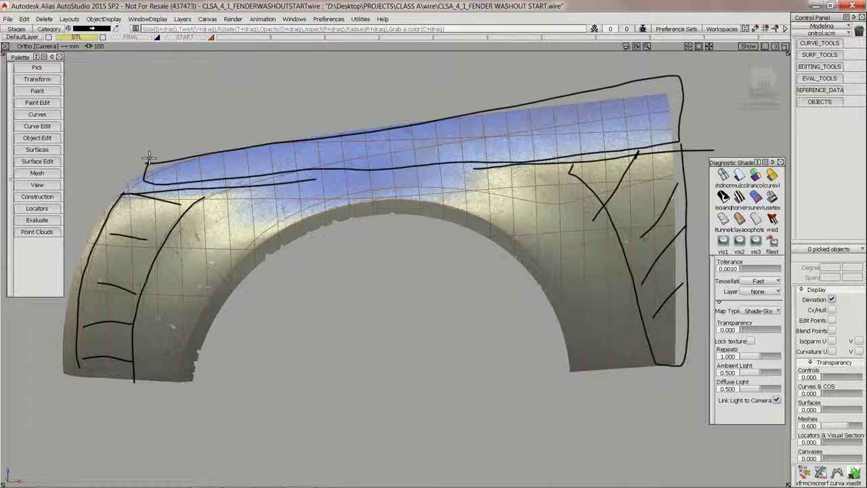
pyautogui.moveTo(149, 160); pyautogui.dragTo(146, 169)
pyautogui.moveTo(184, 146); pyautogui.dragTo(179, 179)
pyautogui.moveTo(230, 147); pyautogui.dragTo(227, 178)
pyautogui.moveTo(305, 132); pyautogui.dragTo(301, 166)
pyautogui.moveTo(406, 122); pyautogui.dragTo(406, 153)
pyautogui.moveTo(509, 141); pyautogui.dragTo(510, 103)
pyautogui.moveTo(611, 80); pyautogui.dragTo(607, 130)
pyautogui.moveTo(664, 80); pyautogui.dragTo(660, 134)
# Outline the secondary blend area around the wheel arch and hatch it from the rear foot to the front foot
pyautogui.moveTo(175, 372)
pyautogui.mouseDown()
pyautogui.moveTo(191, 337)
pyautogui.moveTo(283, 229)
pyautogui.moveTo(386, 205)
pyautogui.moveTo(489, 230)
pyautogui.moveTo(535, 262)
pyautogui.moveTo(570, 333)
pyautogui.moveTo(580, 386)
pyautogui.moveTo(628, 369)
pyautogui.moveTo(681, 365)
pyautogui.mouseUp()
pyautogui.moveTo(556, 166); pyautogui.dragTo(507, 240)
pyautogui.moveTo(540, 215)
pyautogui.mouseDown()
pyautogui.moveTo(611, 228)
pyautogui.moveTo(616, 275)
pyautogui.mouseUp()
pyautogui.moveTo(582, 271); pyautogui.dragTo(635, 308)
pyautogui.moveTo(207, 192)
pyautogui.mouseDown()
pyautogui.moveTo(256, 246)
pyautogui.moveTo(222, 293)
pyautogui.mouseUp()
pyautogui.moveTo(188, 239); pyautogui.dragTo(192, 303)
pyautogui.moveTo(173, 260); pyautogui.dragTo(169, 374)
pyautogui.moveTo(149, 338); pyautogui.dragTo(166, 391)
pyautogui.moveTo(208, 191)
pyautogui.mouseDown()
pyautogui.moveTo(332, 155)
pyautogui.moveTo(474, 144)
pyautogui.moveTo(547, 161)
pyautogui.moveTo(376, 146)
pyautogui.moveTo(230, 173)
pyautogui.moveTo(261, 222)
pyautogui.mouseUp()
pyautogui.moveTo(295, 225)
pyautogui.mouseDown()
pyautogui.moveTo(467, 214)
pyautogui.moveTo(531, 165)
pyautogui.moveTo(467, 185)
pyautogui.moveTo(439, 212)
pyautogui.mouseUp()
pyautogui.moveTo(445, 159); pyautogui.dragTo(380, 222)
pyautogui.moveTo(384, 166); pyautogui.dragTo(353, 218)
pyautogui.moveTo(337, 169); pyautogui.dragTo(304, 220)
pyautogui.moveTo(291, 184); pyautogui.dragTo(275, 229)
pyautogui.moveTo(269, 159)
pyautogui.mouseDown()
pyautogui.moveTo(177, 224)
pyautogui.moveTo(298, 197)
pyautogui.moveTo(284, 166)
pyautogui.mouseUp()
pyautogui.moveTo(547, 157)
pyautogui.mouseDown()
pyautogui.moveTo(455, 215)
pyautogui.moveTo(550, 163)
pyautogui.moveTo(494, 127)
pyautogui.mouseUp()
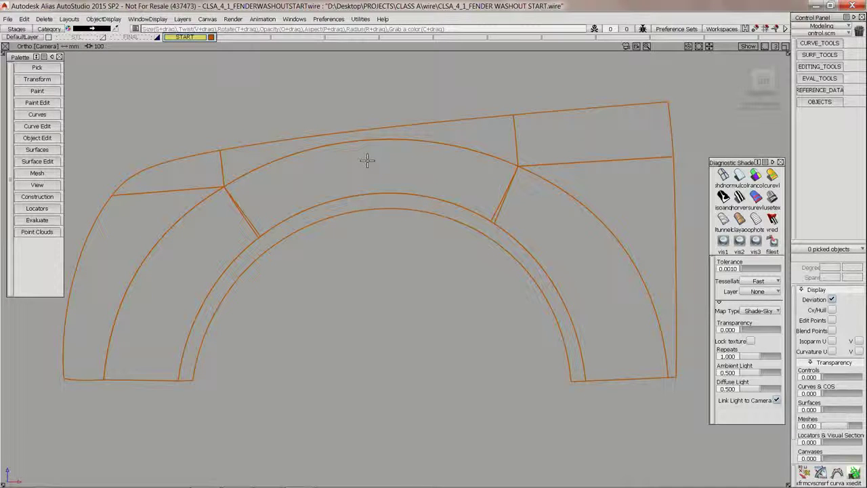
# Pick the four wheel arch surfaces, examine their CV and hull layout, and clear the selection
pyautogui.keyDown('ctrl'); pyautogui.keyDown('shift'); pyautogui.moveTo(374, 178); pyautogui.dragTo(349, 187); pyautogui.keyUp('shift'); pyautogui.keyUp('ctrl')
pyautogui.moveTo(213, 212); pyautogui.dragTo(504, 201)
pyautogui.click(832, 309)
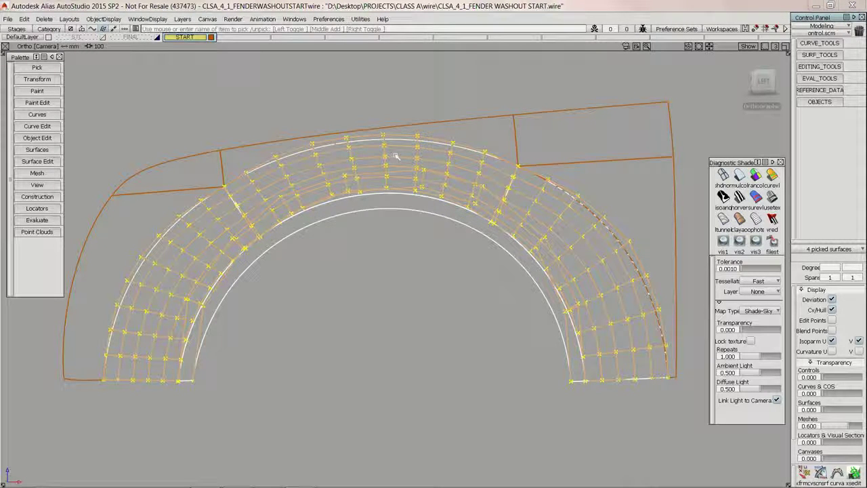
pyautogui.keyDown('ctrl'); pyautogui.keyDown('shift'); pyautogui.moveTo(392, 158); pyautogui.dragTo(389, 180); pyautogui.keyUp('shift'); pyautogui.keyUp('ctrl')
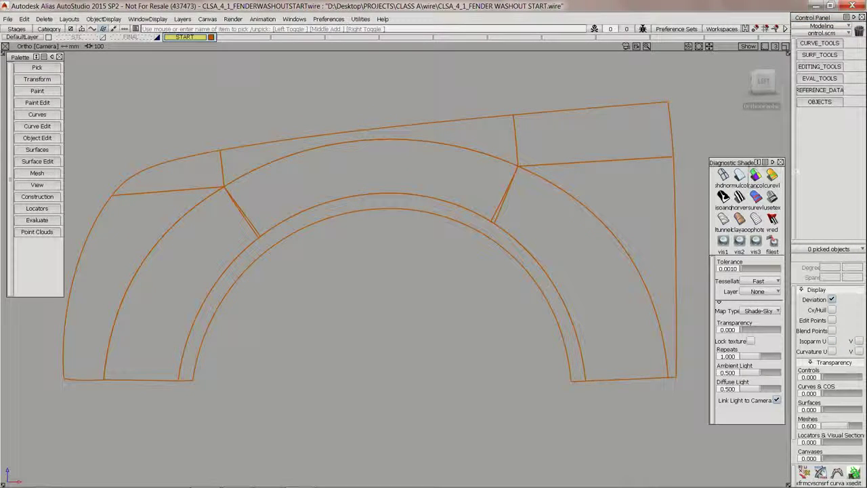
# Examine the fender surfaces with random color shading and with BW Horz highlight stripes from slightly different angles
pyautogui.click(756, 175)
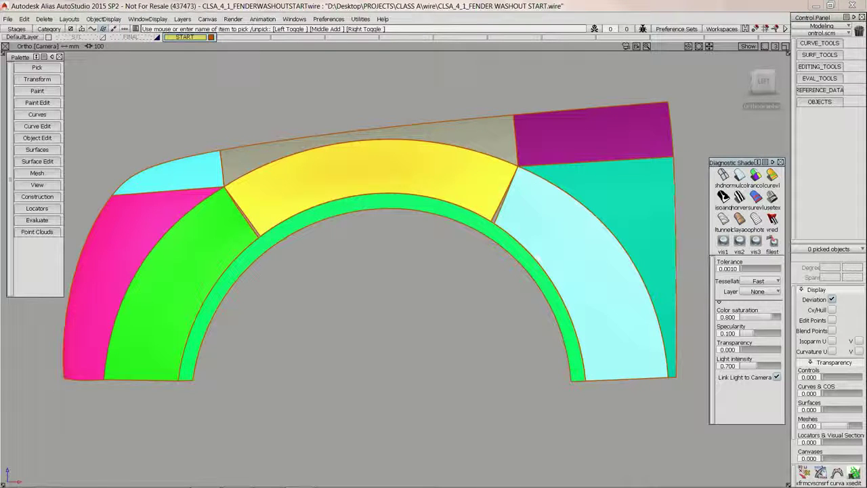
pyautogui.click(738, 196)
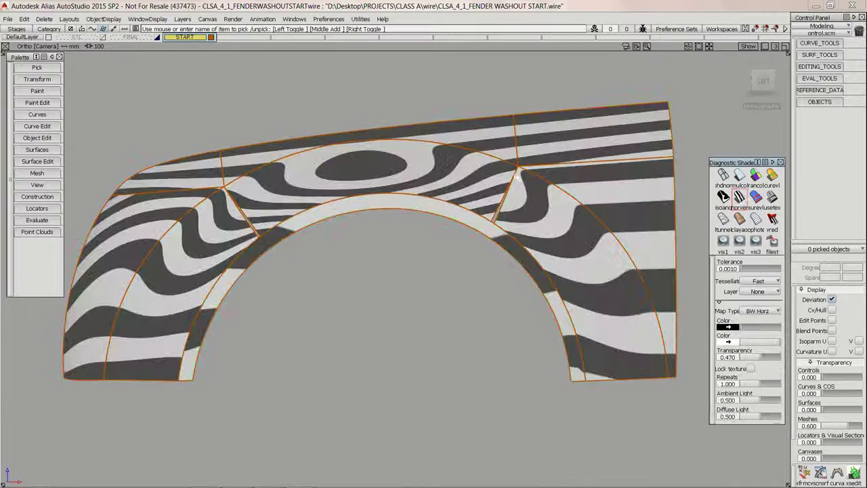
pyautogui.moveTo(393, 271)
pyautogui.keyDown('alt'); pyautogui.keyDown('shift'); pyautogui.mouseDown()
pyautogui.moveTo(393, 257)
pyautogui.moveTo(393, 286)
pyautogui.moveTo(392, 272)
pyautogui.mouseUp(); pyautogui.keyUp('shift'); pyautogui.keyUp('alt')
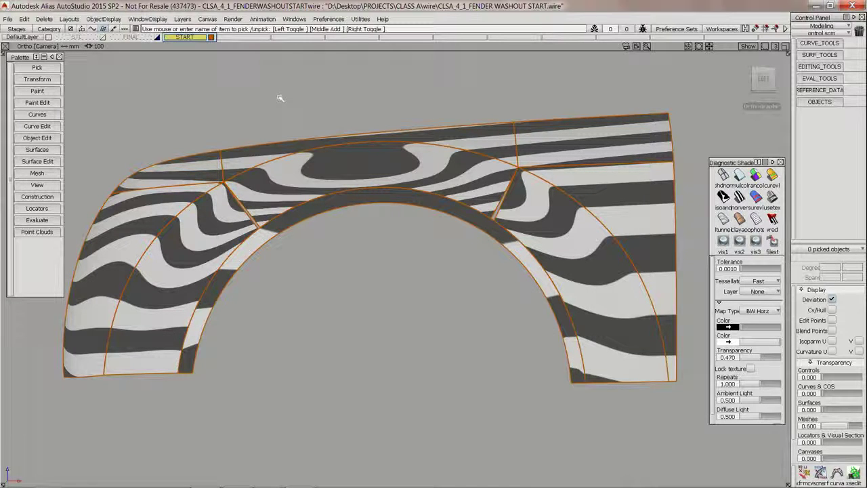
pyautogui.keyDown('alt'); pyautogui.keyDown('shift'); pyautogui.moveTo(450, 111); pyautogui.dragTo(431, 118); pyautogui.keyUp('shift'); pyautogui.keyUp('alt')
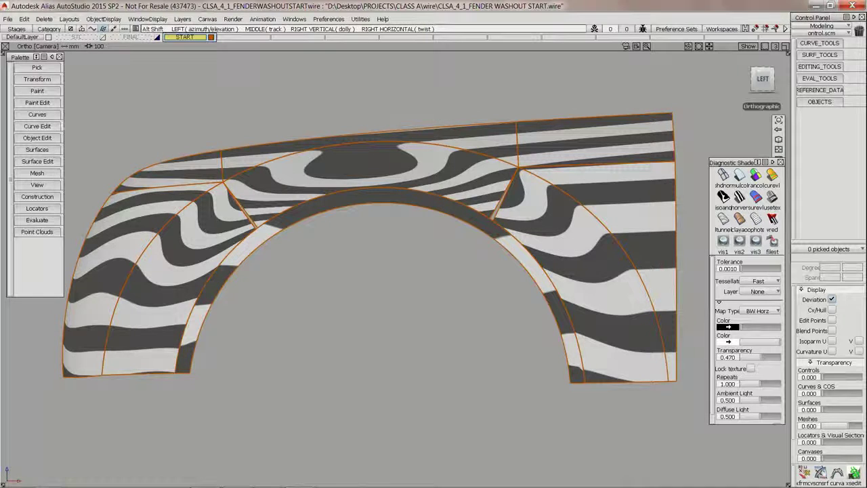
# Create a blend curve joining the front and rear crease ends across the wheel arch, and view it from the left
pyautogui.click(37, 126)
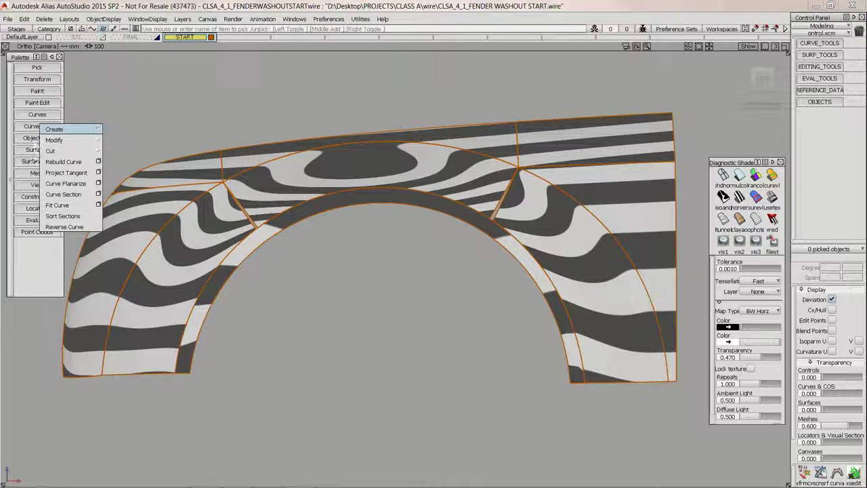
pyautogui.click(32, 116)
pyautogui.click(66, 139)
pyautogui.click(153, 142)
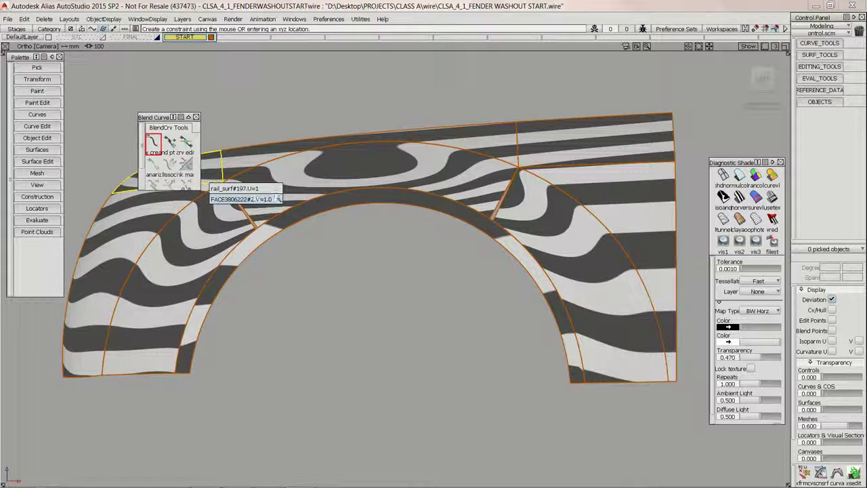
pyautogui.click(224, 182)
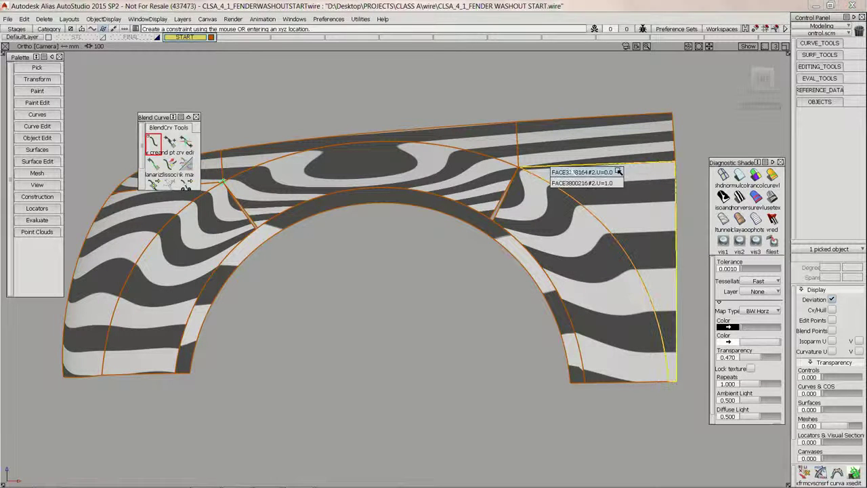
pyautogui.click(618, 172)
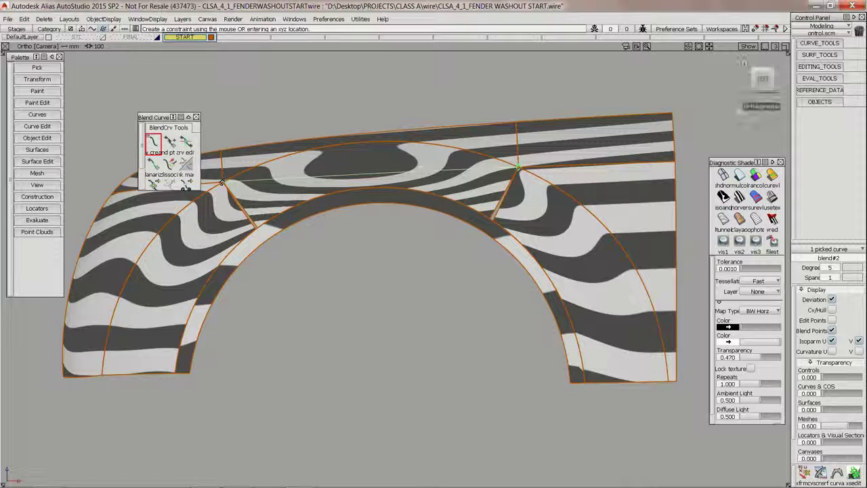
pyautogui.click(762, 79)
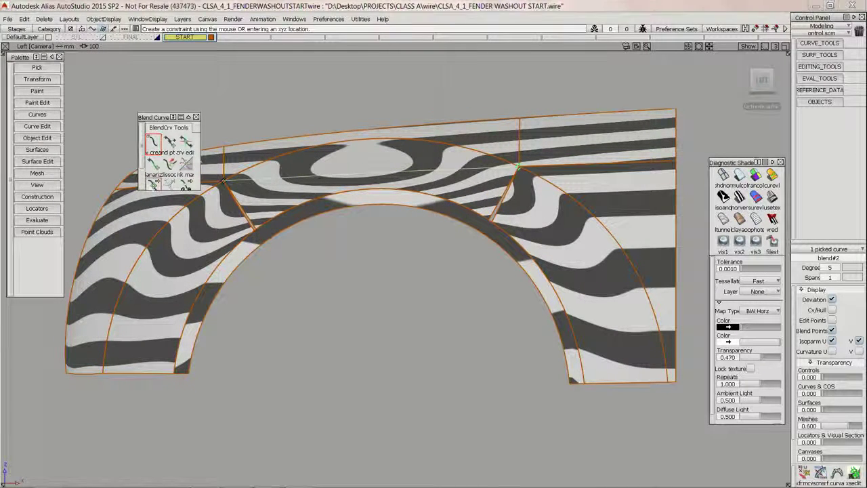
# Align the blend curve's rear end to the surface's V direction and its front end to the U direction
pyautogui.click(185, 142)
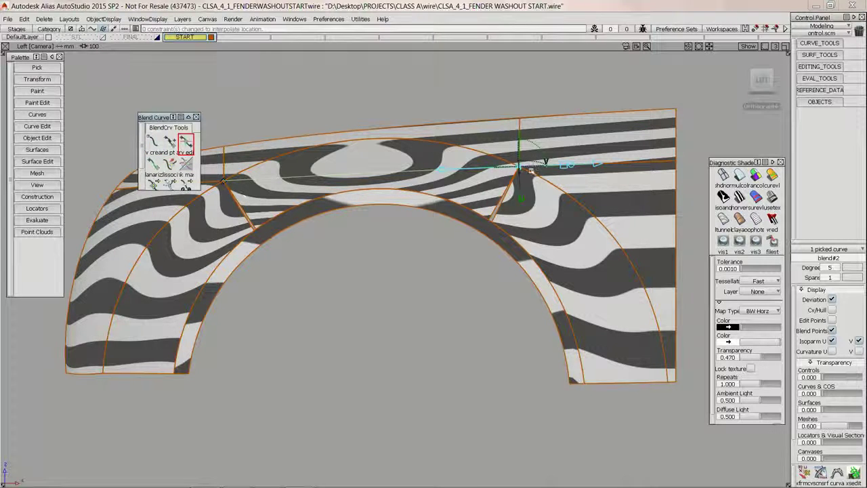
pyautogui.click(490, 168)
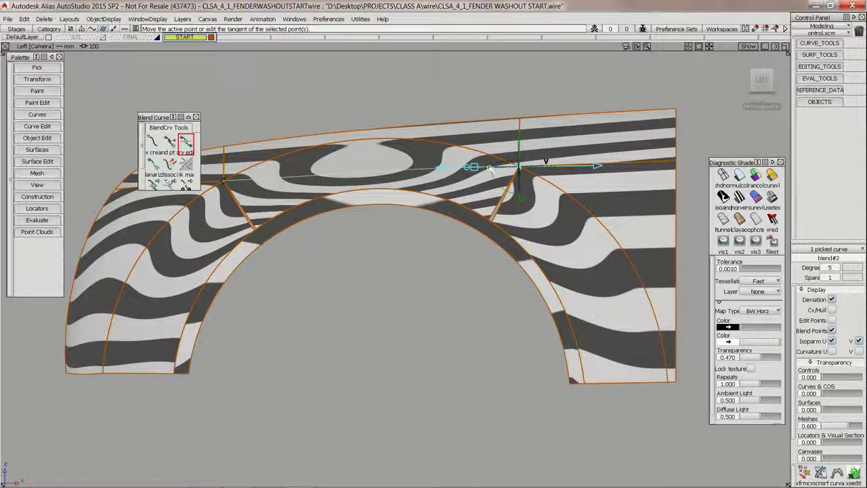
pyautogui.click(503, 168)
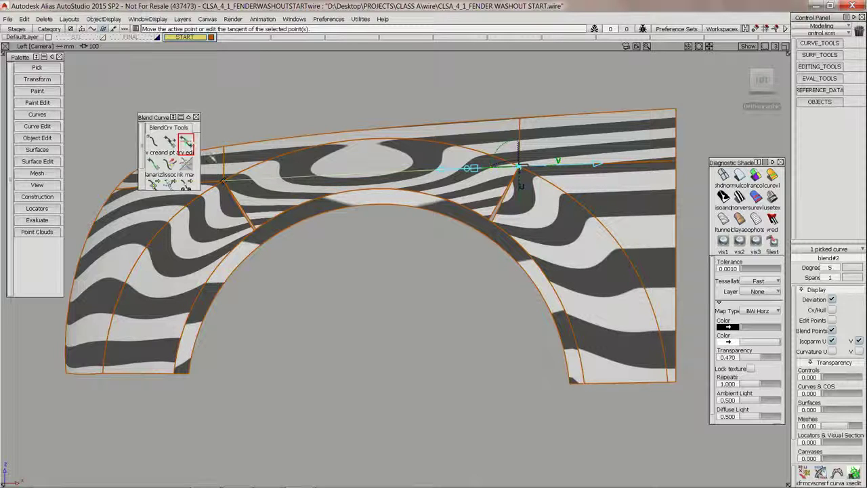
pyautogui.click(224, 180)
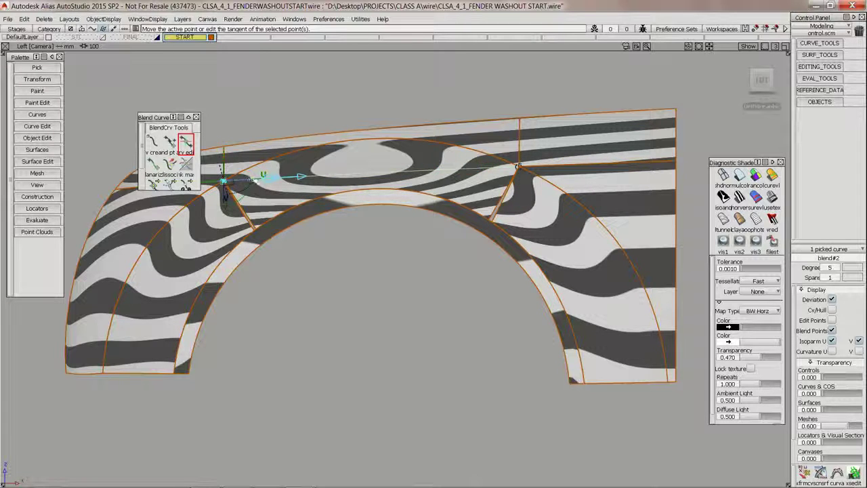
pyautogui.keyDown('ctrl'); pyautogui.keyDown('shift'); pyautogui.moveTo(450, 266); pyautogui.dragTo(452, 177); pyautogui.keyUp('shift'); pyautogui.keyUp('ctrl')
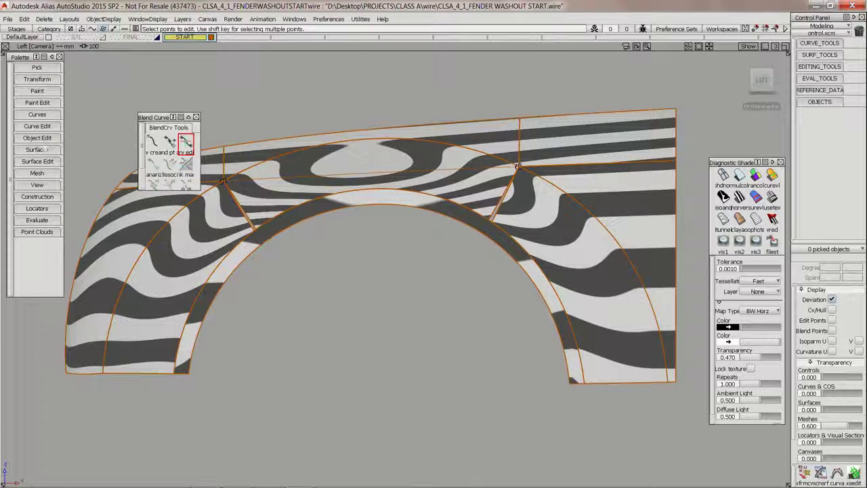
# Project the blend curve along Y onto the central wheel arch surface as a curve on surface and inspect it
pyautogui.click(42, 149)
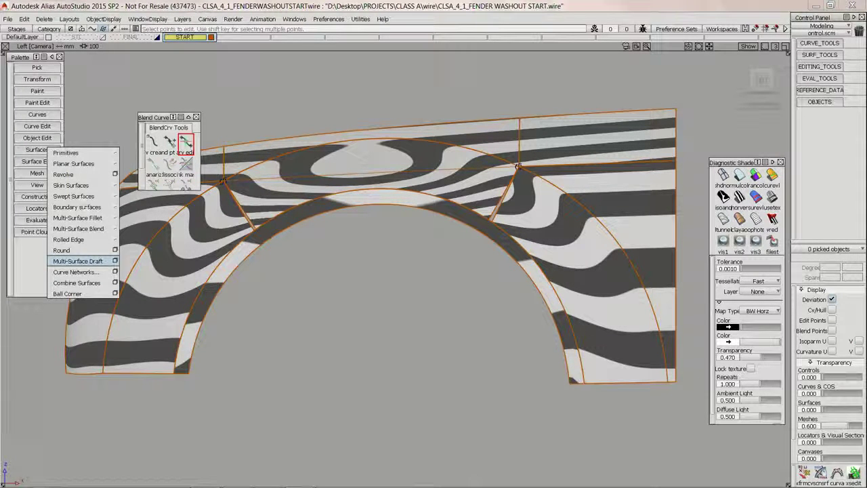
pyautogui.click(37, 161)
pyautogui.moveTo(75, 164)
pyautogui.click(186, 164)
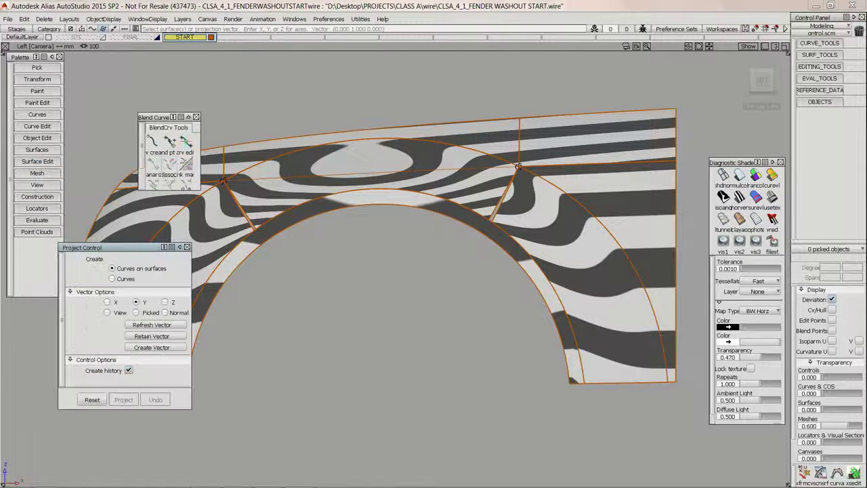
pyautogui.click(372, 182)
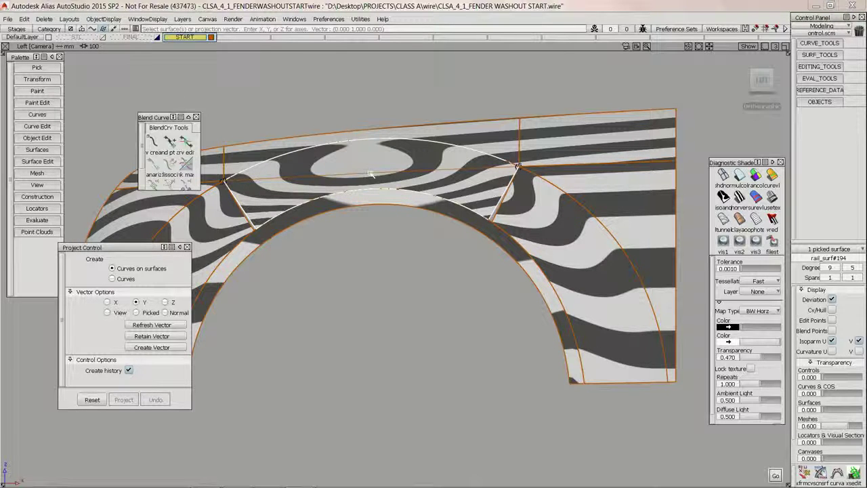
pyautogui.press('space')
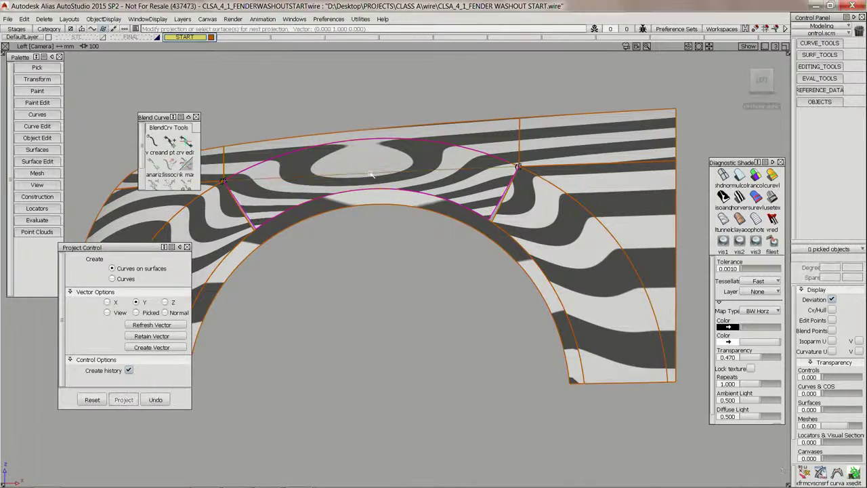
pyautogui.keyDown('alt'); pyautogui.keyDown('shift'); pyautogui.moveTo(232, 180); pyautogui.dragTo(413, 207); pyautogui.keyUp('shift'); pyautogui.keyUp('alt')
pyautogui.keyDown('alt'); pyautogui.keyDown('shift'); pyautogui.moveTo(413, 206); pyautogui.dragTo(423, 298, button='right'); pyautogui.keyUp('shift'); pyautogui.keyUp('alt')
pyautogui.keyDown('alt'); pyautogui.keyDown('shift'); pyautogui.moveTo(244, 178); pyautogui.dragTo(225, 218, button='right'); pyautogui.keyUp('shift'); pyautogui.keyUp('alt')
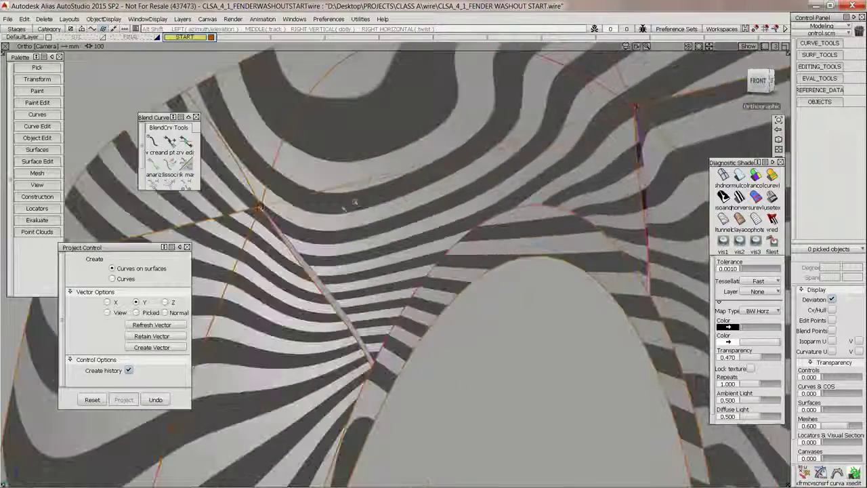
pyautogui.keyDown('alt'); pyautogui.keyDown('shift'); pyautogui.moveTo(441, 224); pyautogui.dragTo(417, 206); pyautogui.keyUp('shift'); pyautogui.keyUp('alt')
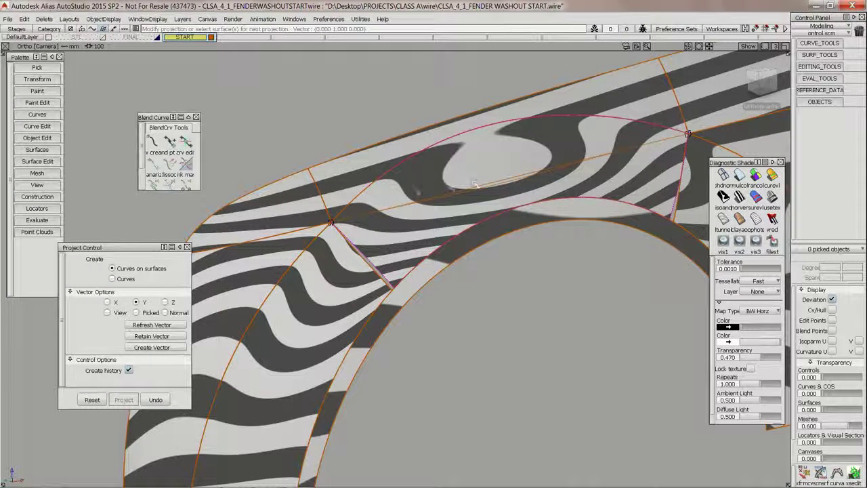
# Draw a degree 1 edit point line from the front part of the blend curve down to the wheel arch edge
pyautogui.click(37, 114)
pyautogui.moveTo(68, 128)
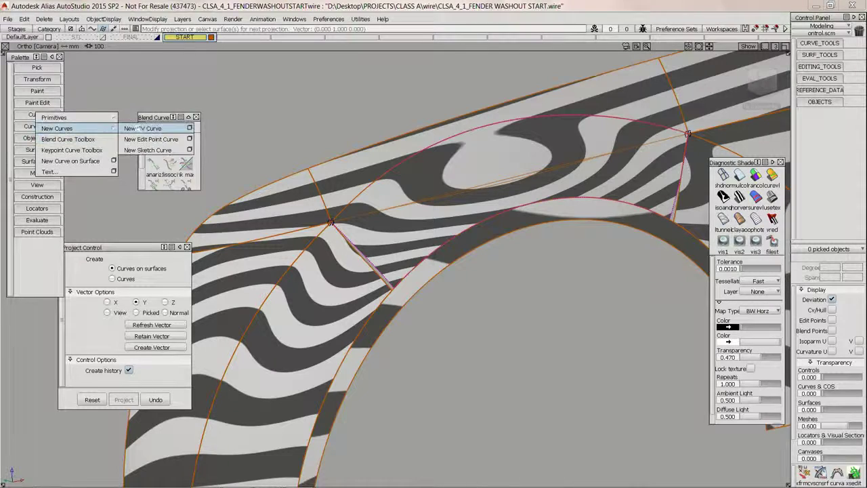
pyautogui.click(189, 139)
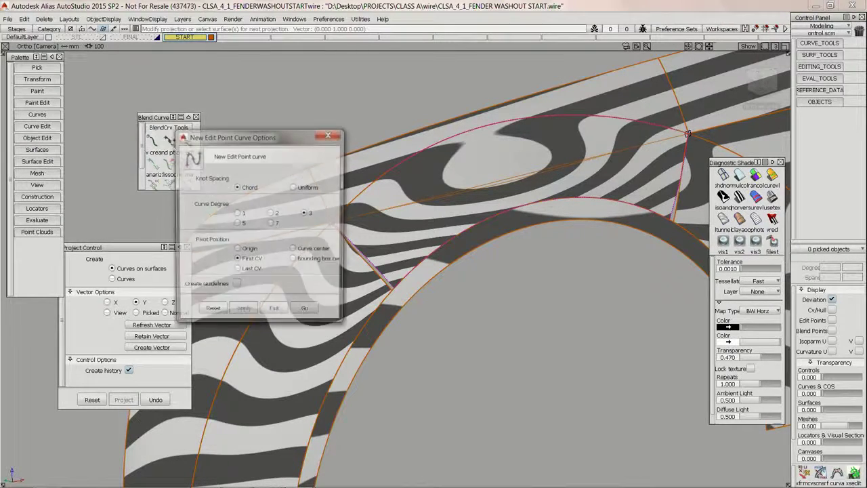
pyautogui.click(307, 312)
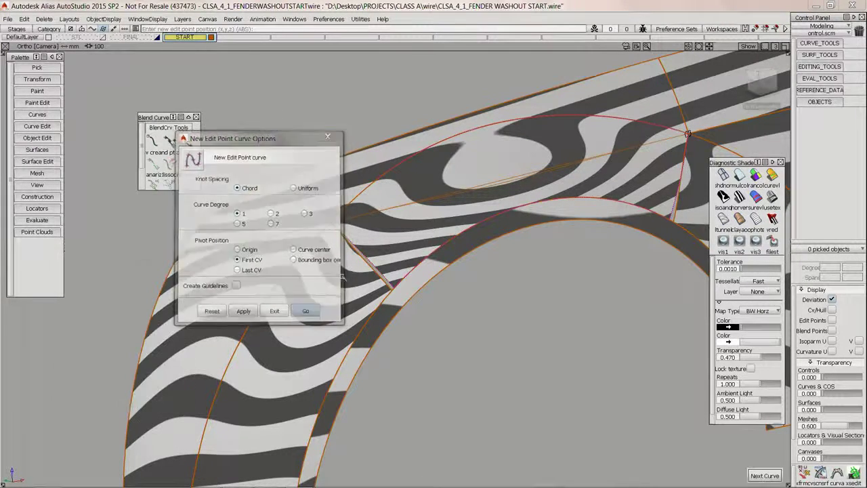
pyautogui.click(759, 80)
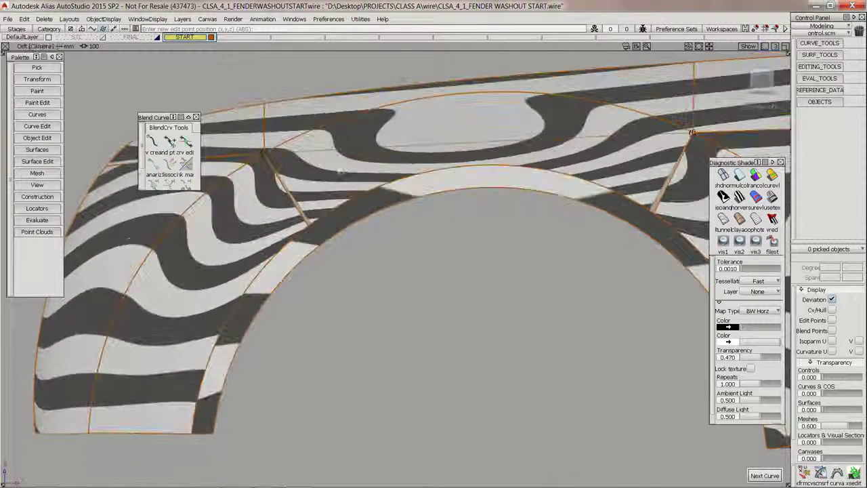
pyautogui.click(339, 150)
pyautogui.moveTo(339, 149); pyautogui.dragTo(362, 149)
pyautogui.click(382, 187)
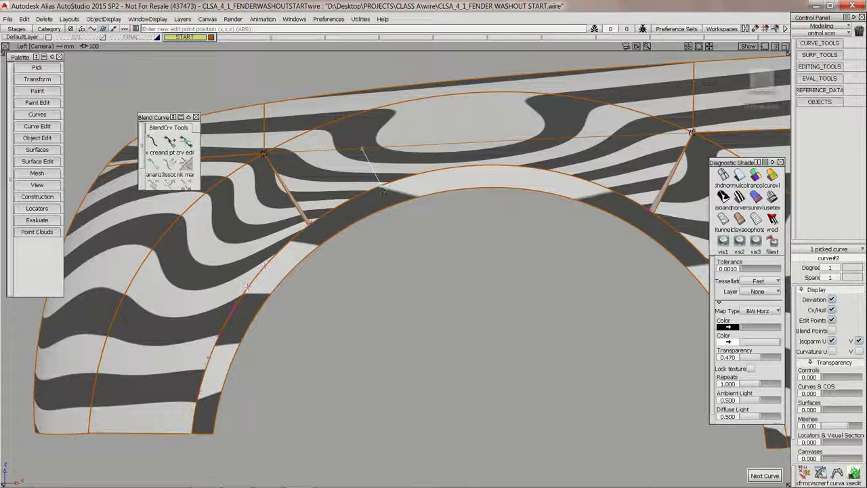
# Draw a second degree 1 edit point line from the rear part of the blend curve to the wheel arch edge
pyautogui.keyDown('ctrl'); pyautogui.keyDown('shift'); pyautogui.moveTo(427, 222); pyautogui.dragTo(428, 197); pyautogui.keyUp('shift'); pyautogui.keyUp('ctrl')
pyautogui.click(600, 137)
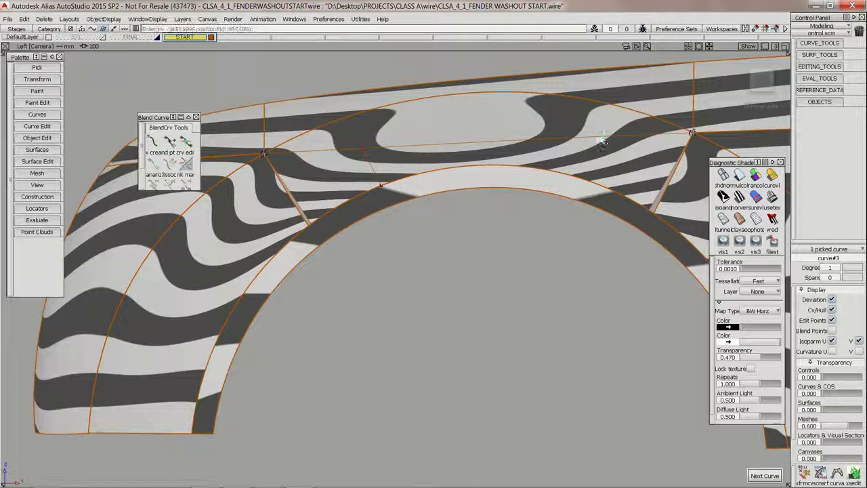
pyautogui.click(581, 180)
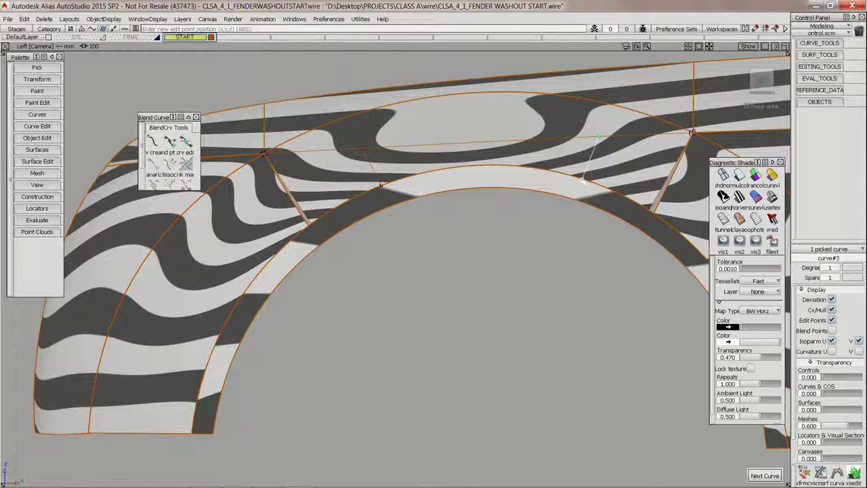
pyautogui.hotkey('ctrl', 'shift', 'd')
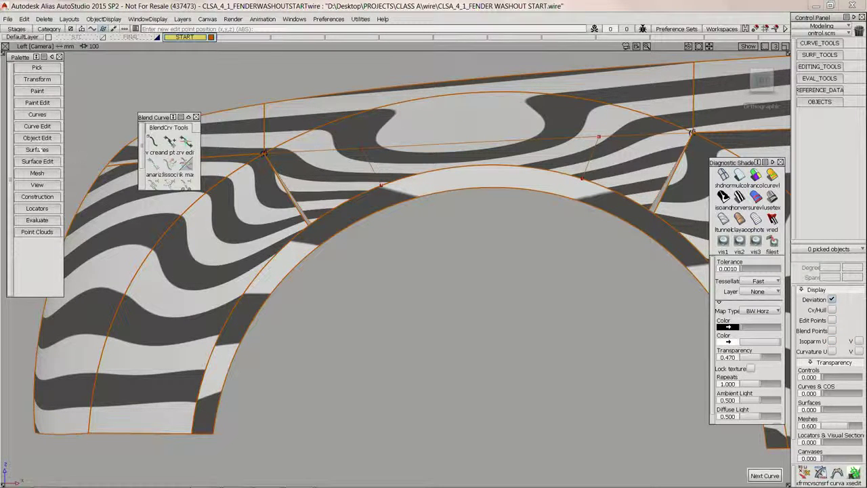
# Project the two degree 1 lines along Y onto the central wheel arch surface as curves on surface
pyautogui.click(37, 161)
pyautogui.moveTo(70, 166)
pyautogui.click(148, 167)
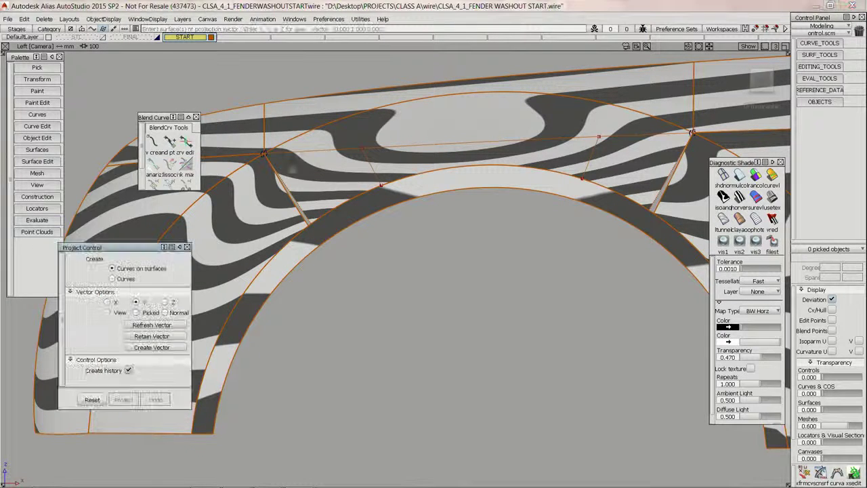
pyautogui.click(375, 174)
pyautogui.press('space')
pyautogui.keyDown('alt'); pyautogui.keyDown('shift'); pyautogui.moveTo(465, 167); pyautogui.dragTo(513, 209); pyautogui.keyUp('shift'); pyautogui.keyUp('alt')
pyautogui.keyDown('alt'); pyautogui.keyDown('shift'); pyautogui.moveTo(513, 209); pyautogui.dragTo(405, 206, button='right'); pyautogui.keyUp('shift'); pyautogui.keyUp('alt')
pyautogui.keyDown('alt'); pyautogui.keyDown('shift'); pyautogui.moveTo(405, 206); pyautogui.dragTo(512, 187); pyautogui.keyUp('shift'); pyautogui.keyUp('alt')
# Create a layer L2, assign the blend curve and the two degree 1 lines to it, and hide the layer
pyautogui.click(485, 189)
pyautogui.click(530, 236)
pyautogui.keyDown('alt'); pyautogui.keyDown('shift'); pyautogui.moveTo(573, 168); pyautogui.dragTo(566, 171, button='right'); pyautogui.keyUp('shift'); pyautogui.keyUp('alt')
pyautogui.keyDown('alt'); pyautogui.keyDown('shift'); pyautogui.moveTo(565, 170); pyautogui.dragTo(536, 235, button='middle'); pyautogui.keyUp('shift'); pyautogui.keyUp('alt')
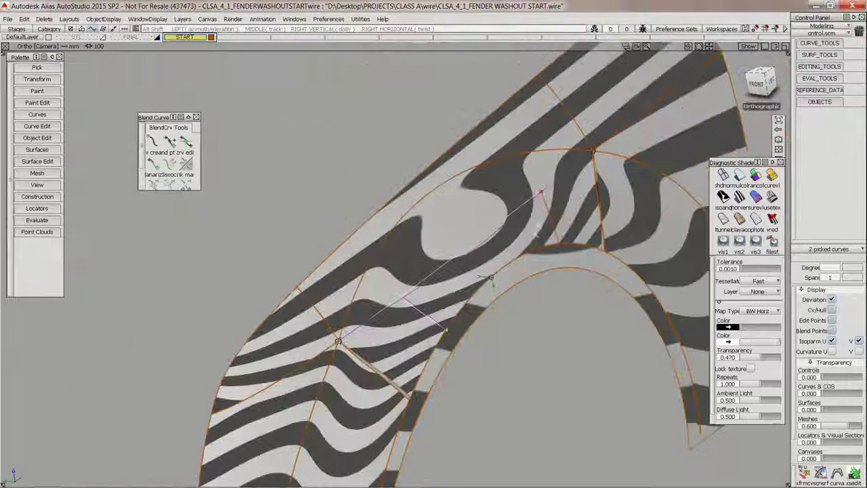
pyautogui.click(182, 19)
pyautogui.click(193, 31)
pyautogui.click(240, 38)
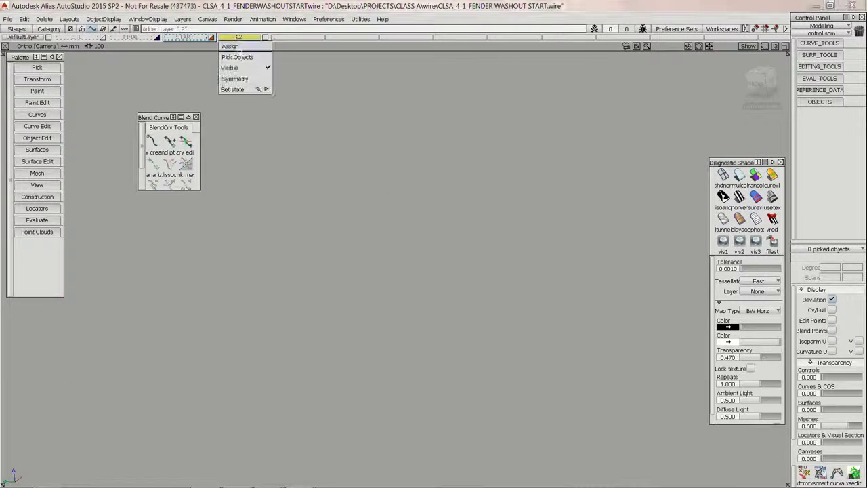
pyautogui.click(237, 57)
pyautogui.click(185, 37)
pyautogui.moveTo(372, 169); pyautogui.dragTo(541, 329)
pyautogui.moveTo(238, 36); pyautogui.dragTo(241, 47, button='right')
pyautogui.keyDown('ctrl'); pyautogui.keyDown('shift'); pyautogui.moveTo(344, 141); pyautogui.dragTo(318, 85); pyautogui.keyUp('shift'); pyautogui.keyUp('ctrl')
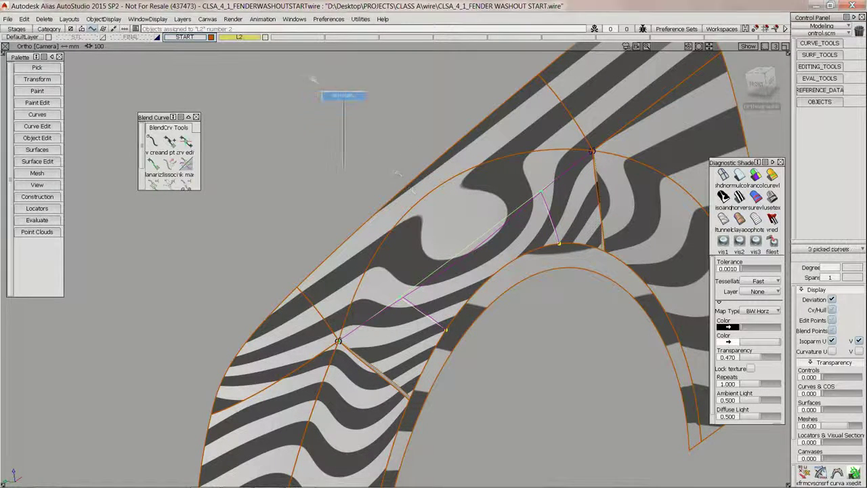
pyautogui.click(194, 38)
# Section the projected crease curve on surface in Segment mode where the two projected lines meet it
pyautogui.moveTo(474, 237)
pyautogui.keyDown('alt'); pyautogui.keyDown('shift'); pyautogui.mouseDown()
pyautogui.moveTo(457, 201)
pyautogui.moveTo(169, 216)
pyautogui.mouseUp(); pyautogui.keyUp('shift'); pyautogui.keyUp('alt')
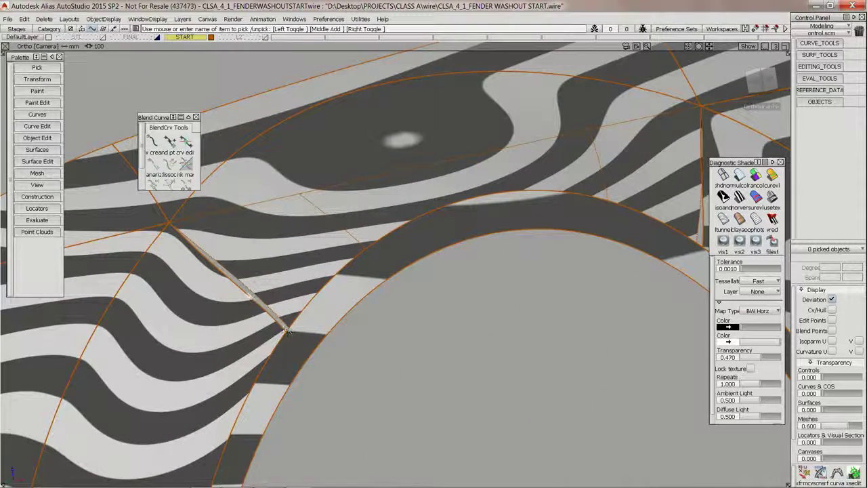
pyautogui.keyDown('ctrl'); pyautogui.keyDown('shift'); pyautogui.moveTo(336, 173); pyautogui.dragTo(310, 183); pyautogui.keyUp('shift'); pyautogui.keyUp('ctrl')
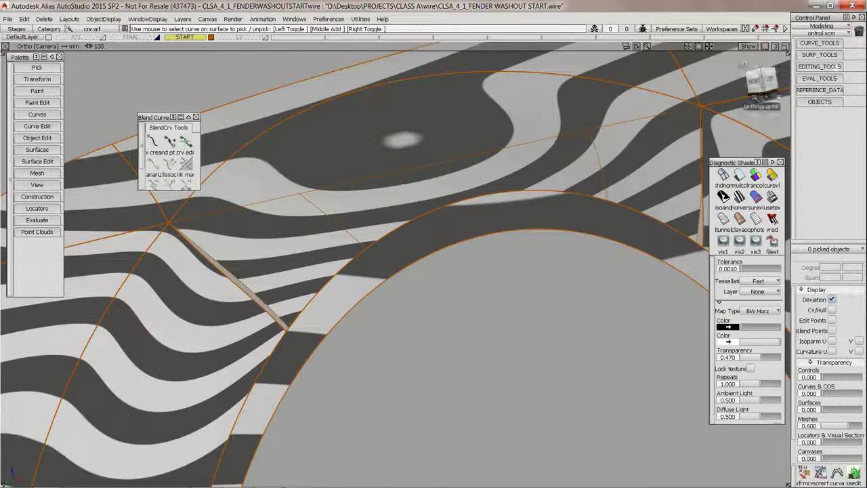
pyautogui.click(806, 67)
pyautogui.click(816, 43)
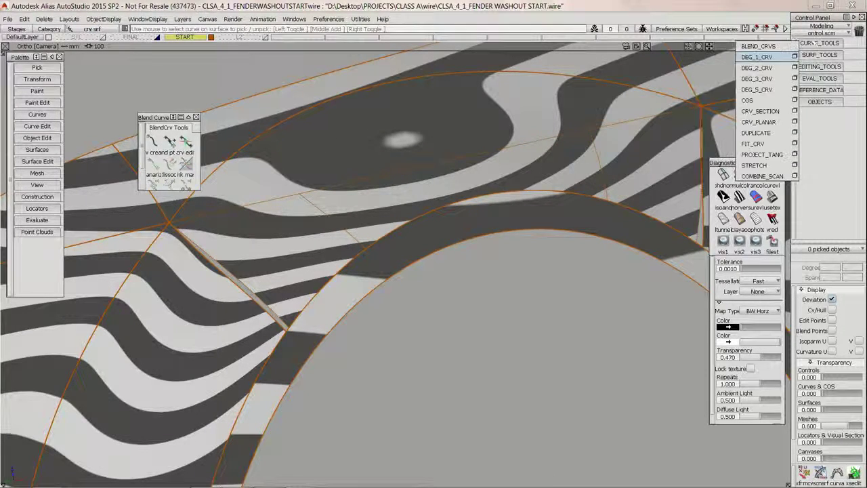
pyautogui.click(795, 111)
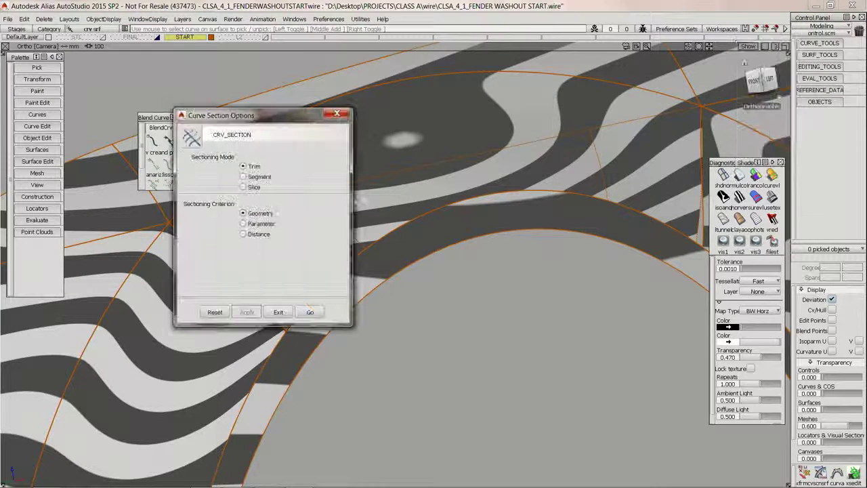
pyautogui.click(245, 176)
pyautogui.click(309, 313)
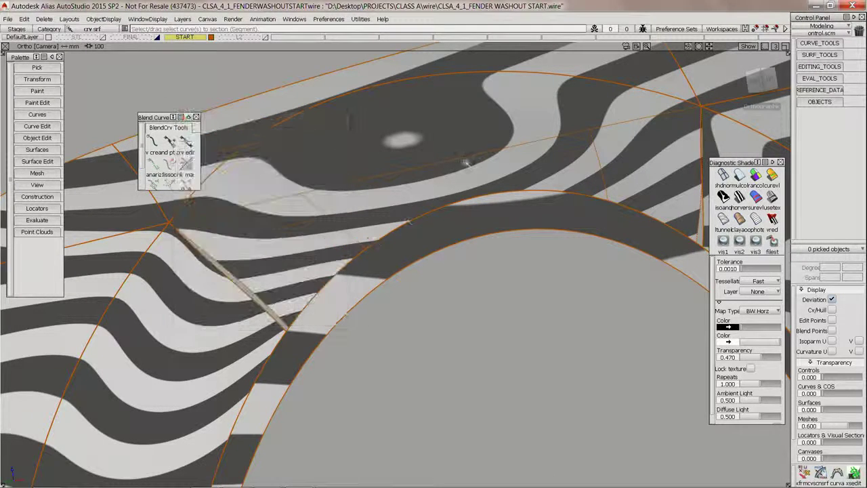
pyautogui.click(466, 159)
pyautogui.press('Return')
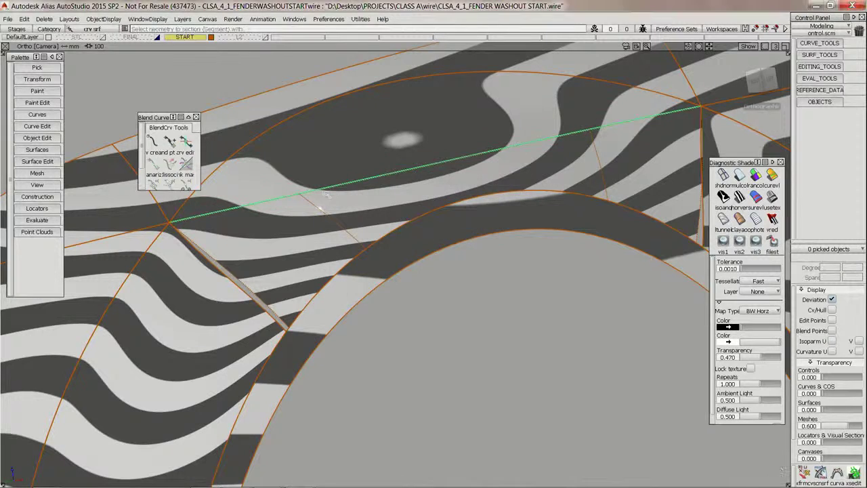
pyautogui.click(593, 153)
# Delete the middle segment of the sectioned curve on surface between the two projected lines
pyautogui.click(552, 144)
pyautogui.press('Delete')
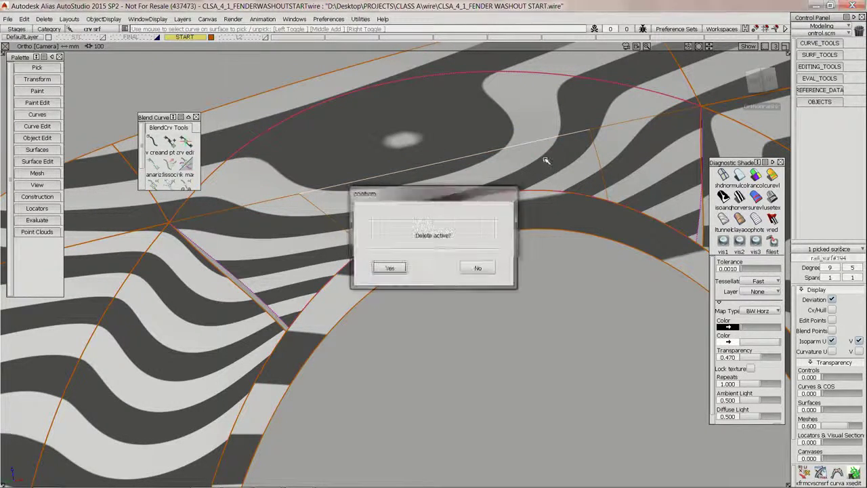
pyautogui.press('Return')
# Create a Square surface in the front washout area from the front gap edge, the two projected curves and the wheel arch edge
pyautogui.keyDown('alt'); pyautogui.keyDown('shift'); pyautogui.moveTo(499, 181); pyautogui.dragTo(342, 178); pyautogui.keyUp('shift'); pyautogui.keyUp('alt')
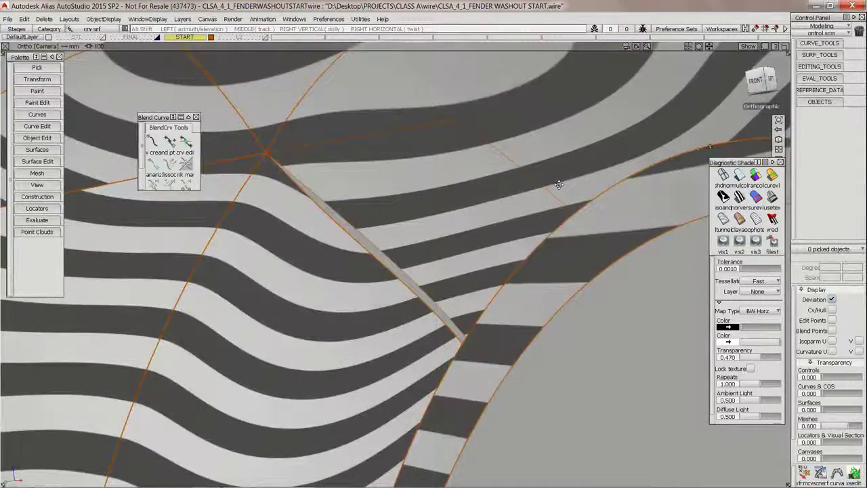
pyautogui.click(37, 149)
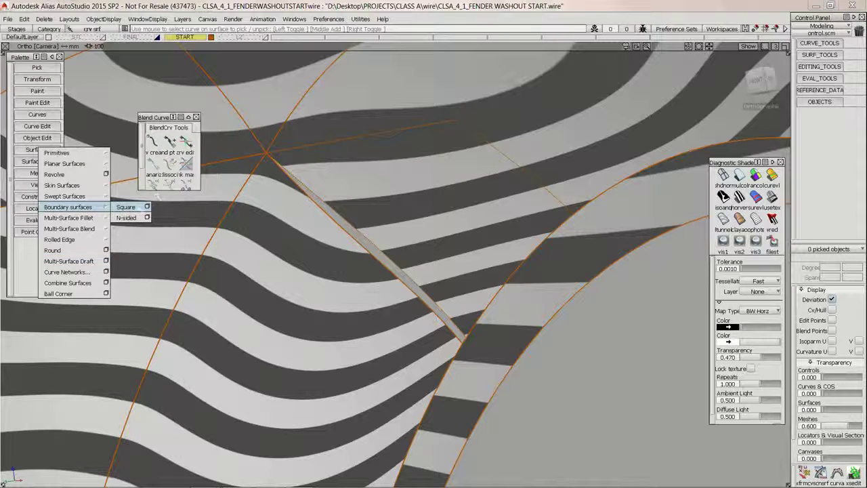
pyautogui.click(128, 201)
pyautogui.click(298, 184)
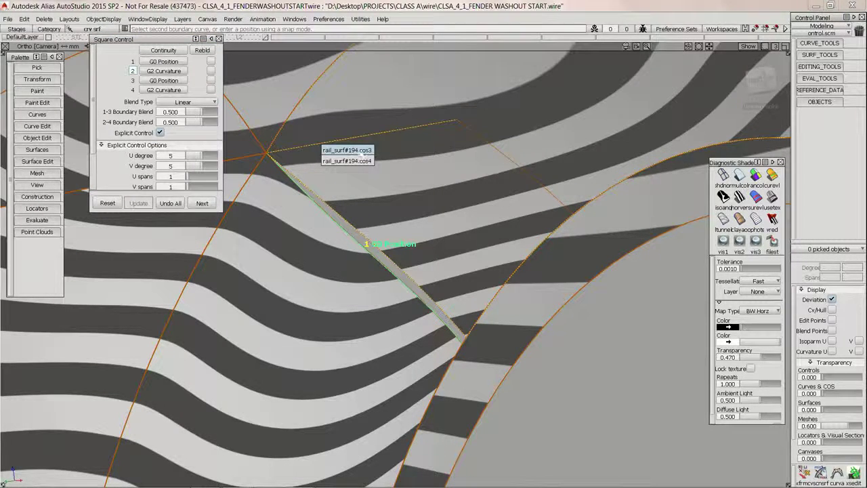
pyautogui.click(359, 151)
pyautogui.click(514, 166)
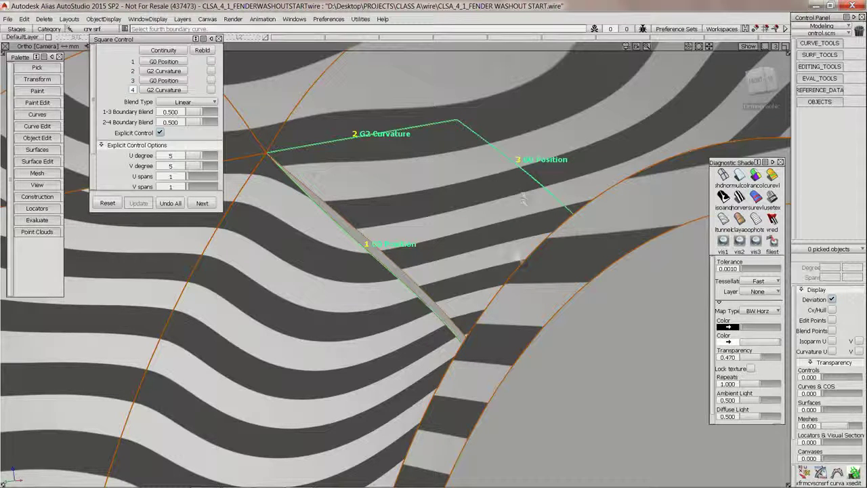
pyautogui.click(517, 265)
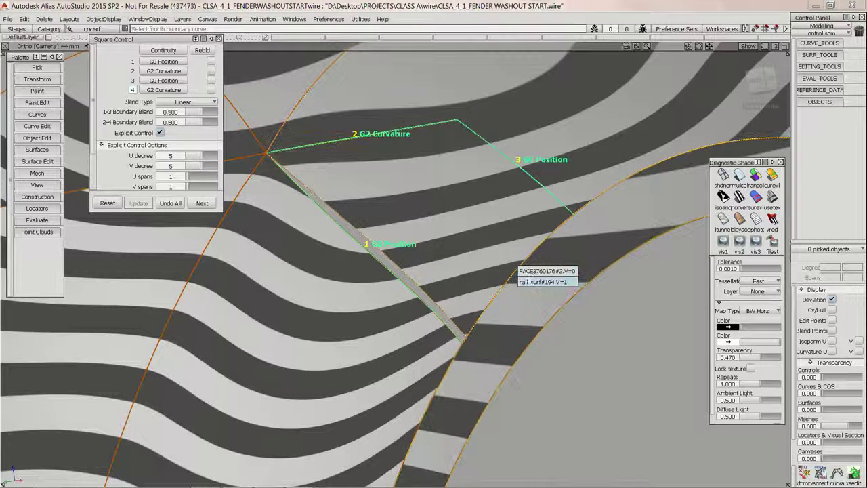
pyautogui.click(547, 271)
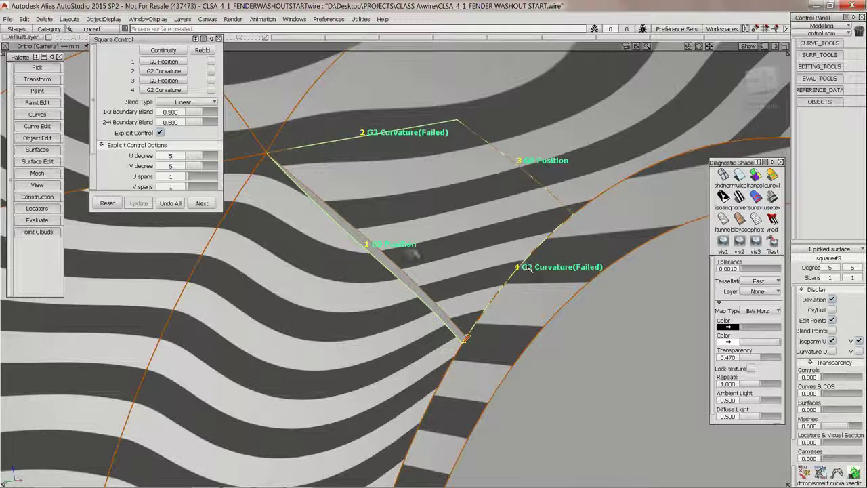
# Set all four boundaries of the square surface to G0 Position and show its CVs and hulls
pyautogui.click(163, 50)
pyautogui.click(163, 69)
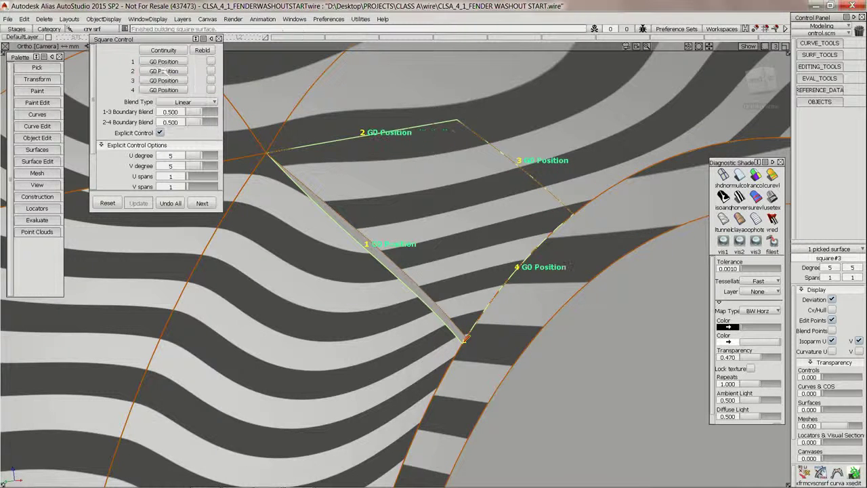
pyautogui.click(832, 310)
pyautogui.keyDown('alt'); pyautogui.keyDown('shift'); pyautogui.moveTo(581, 263); pyautogui.dragTo(597, 274); pyautogui.keyUp('shift'); pyautogui.keyUp('alt')
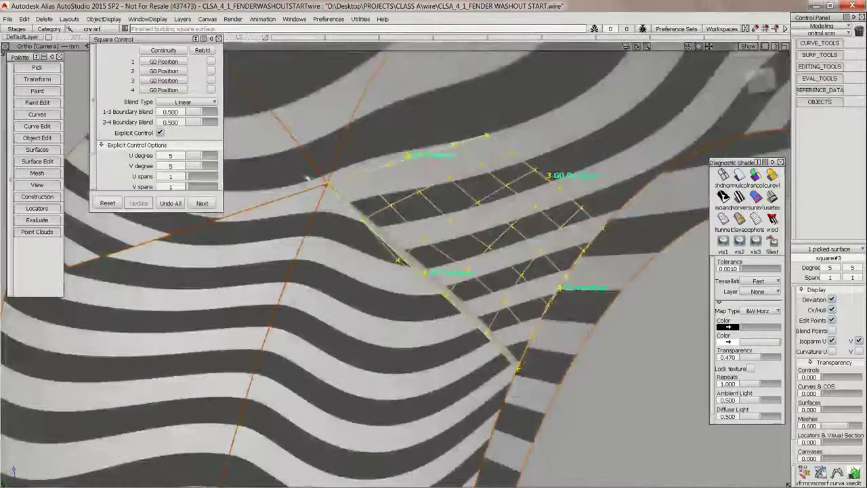
# Set square boundaries 1 and 3 to G2 Curvature with explicit control on at degree 5, and close the Square settings
pyautogui.click(160, 133)
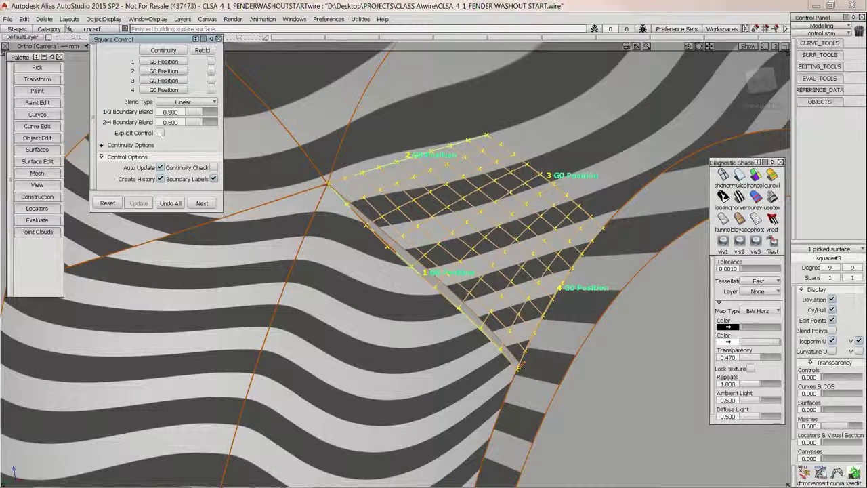
pyautogui.click(163, 62)
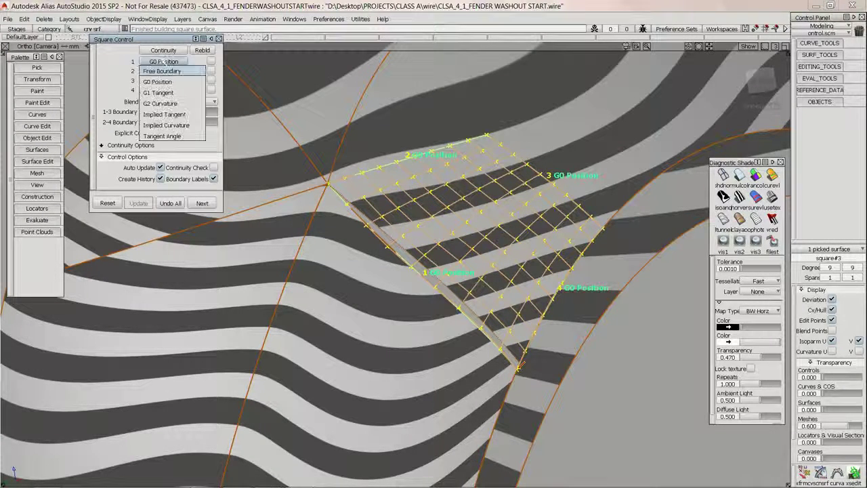
pyautogui.click(161, 103)
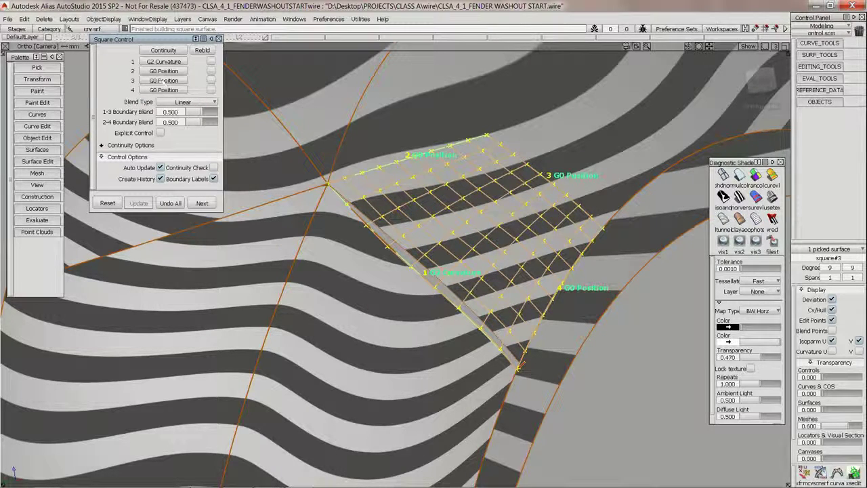
pyautogui.click(164, 80)
pyautogui.click(157, 122)
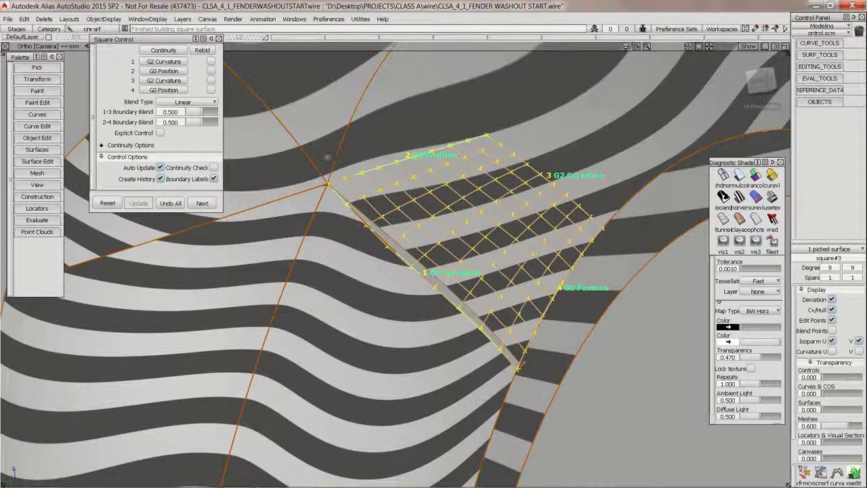
pyautogui.click(160, 133)
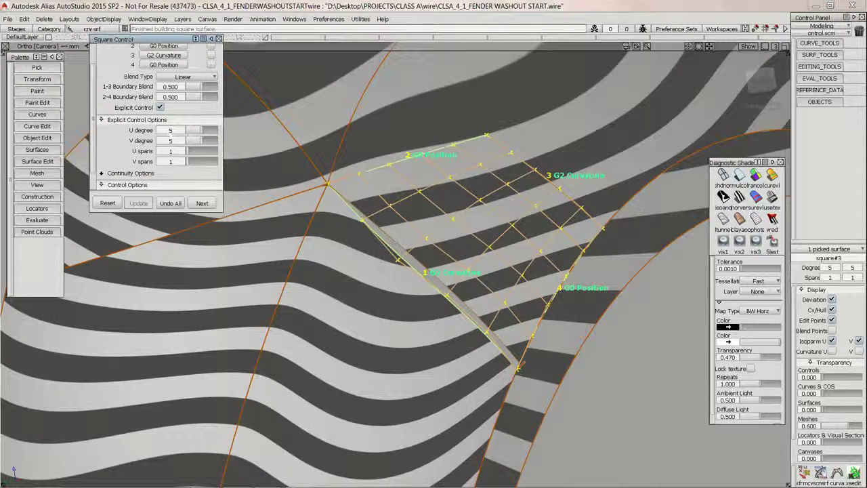
pyautogui.click(218, 39)
pyautogui.click(377, 117)
# Trim the central wheel arch surface along the projected curves to remove its front and rear corner regions
pyautogui.click(47, 136)
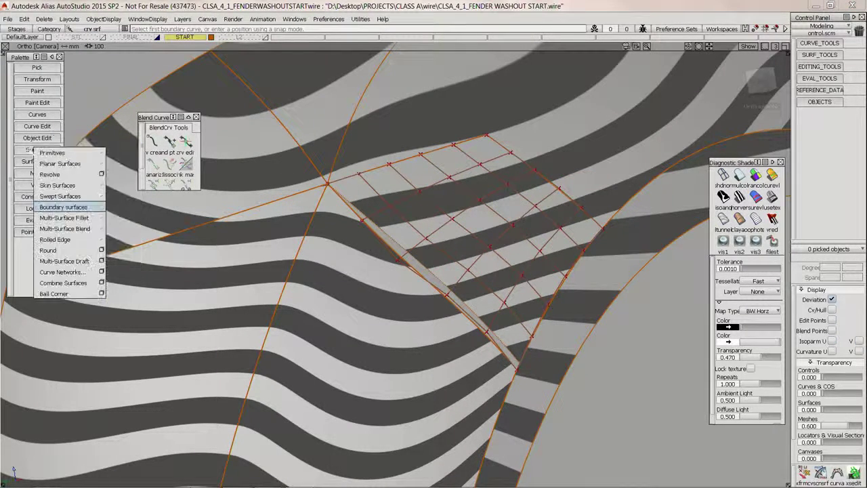
pyautogui.moveTo(33, 161)
pyautogui.click(112, 164)
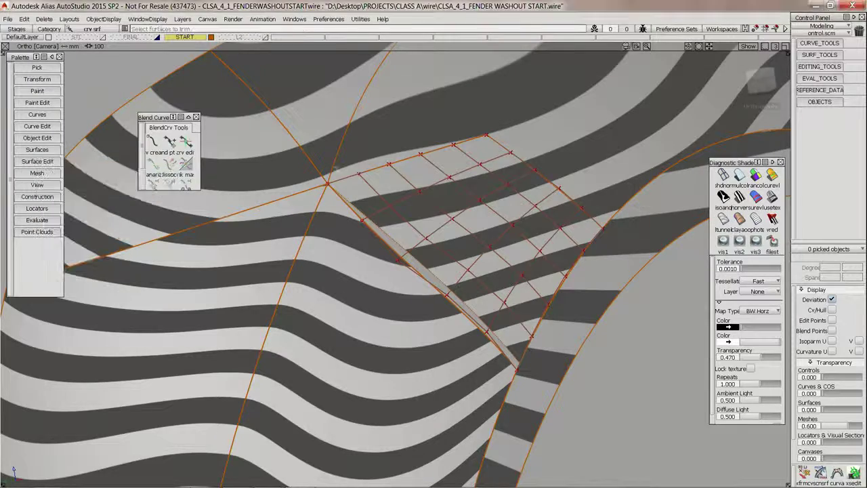
pyautogui.press('space')
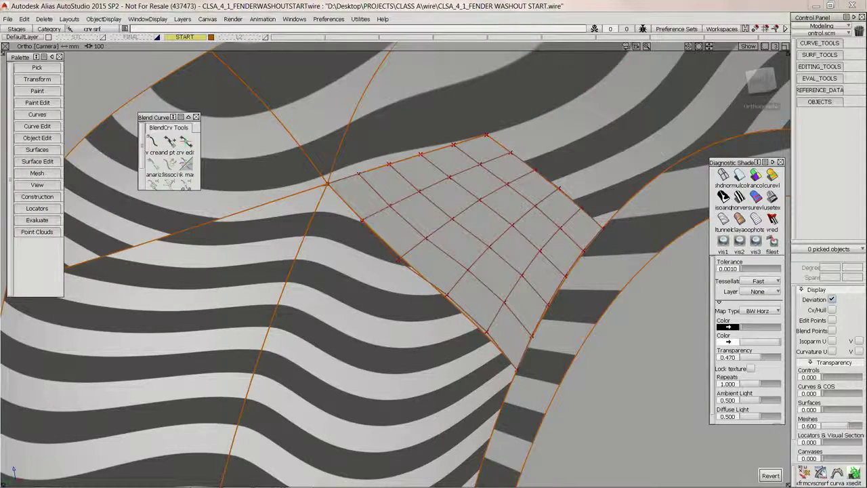
# Shade the new front patch with horizontal zebra stripes, hide the model wireframe, and examine the highlight flow across its boundaries
pyautogui.click(739, 197)
pyautogui.moveTo(575, 217)
pyautogui.keyDown('alt'); pyautogui.keyDown('shift'); pyautogui.mouseDown()
pyautogui.moveTo(551, 227)
pyautogui.moveTo(547, 194)
pyautogui.moveTo(572, 201)
pyautogui.moveTo(577, 213)
pyautogui.mouseUp(); pyautogui.keyUp('shift'); pyautogui.keyUp('alt')
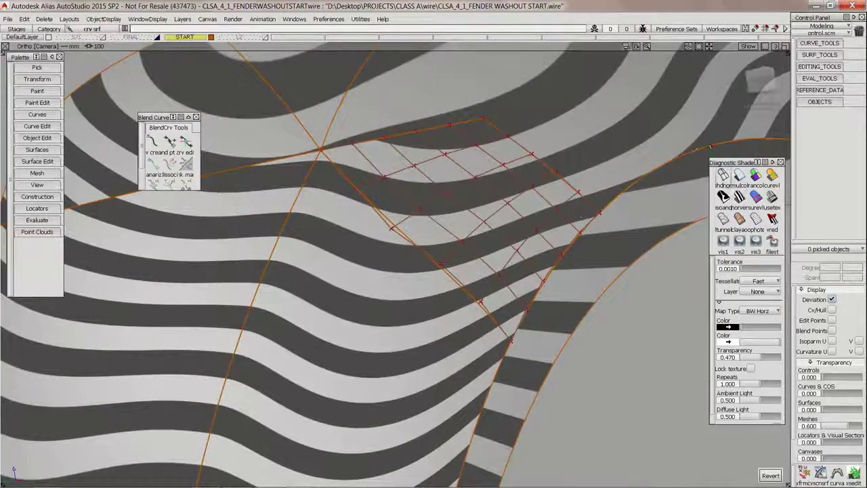
pyautogui.click(747, 46)
pyautogui.click(735, 78)
pyautogui.moveTo(477, 132)
pyautogui.keyDown('alt'); pyautogui.keyDown('shift'); pyautogui.mouseDown()
pyautogui.moveTo(452, 130)
pyautogui.moveTo(393, 170)
pyautogui.moveTo(451, 131)
pyautogui.moveTo(390, 145)
pyautogui.moveTo(417, 157)
pyautogui.moveTo(394, 169)
pyautogui.moveTo(401, 161)
pyautogui.mouseUp(); pyautogui.keyUp('shift'); pyautogui.keyUp('alt')
pyautogui.keyDown('alt'); pyautogui.keyDown('shift'); pyautogui.moveTo(446, 132); pyautogui.dragTo(474, 126); pyautogui.keyUp('shift'); pyautogui.keyUp('alt')
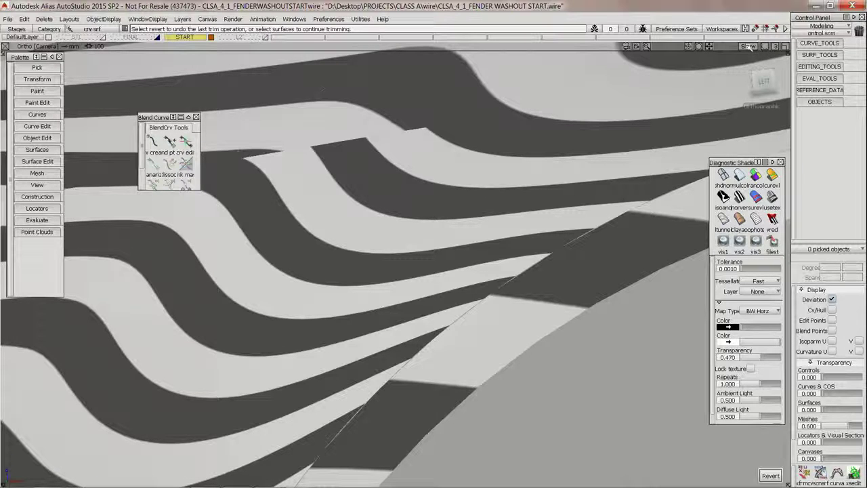
pyautogui.keyDown('alt'); pyautogui.keyDown('shift'); pyautogui.moveTo(518, 152); pyautogui.dragTo(476, 201, button='right'); pyautogui.keyUp('shift'); pyautogui.keyUp('alt')
pyautogui.keyDown('alt'); pyautogui.keyDown('shift'); pyautogui.moveTo(475, 200); pyautogui.dragTo(499, 193); pyautogui.keyUp('shift'); pyautogui.keyUp('alt')
pyautogui.keyDown('alt'); pyautogui.keyDown('shift'); pyautogui.moveTo(498, 193); pyautogui.dragTo(353, 276, button='middle'); pyautogui.keyUp('shift'); pyautogui.keyUp('alt')
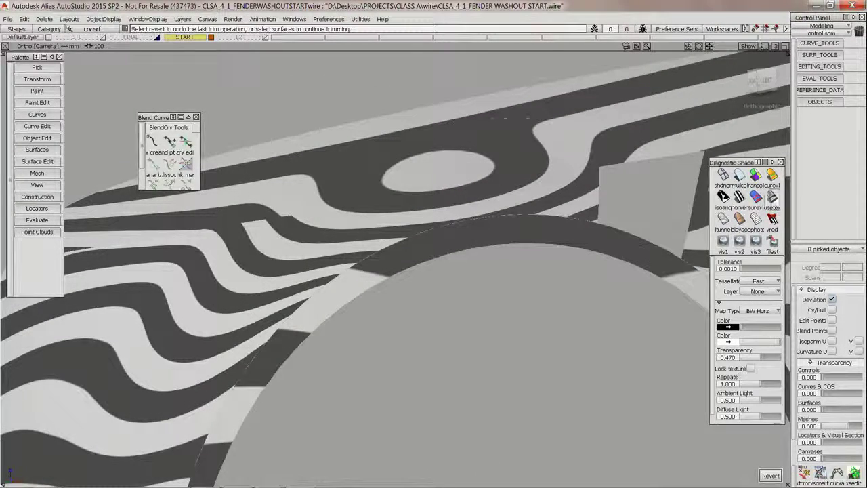
# Examine the front washout patch with Shade-Sky shading and with the Princ. Max curvature evaluation
pyautogui.click(772, 197)
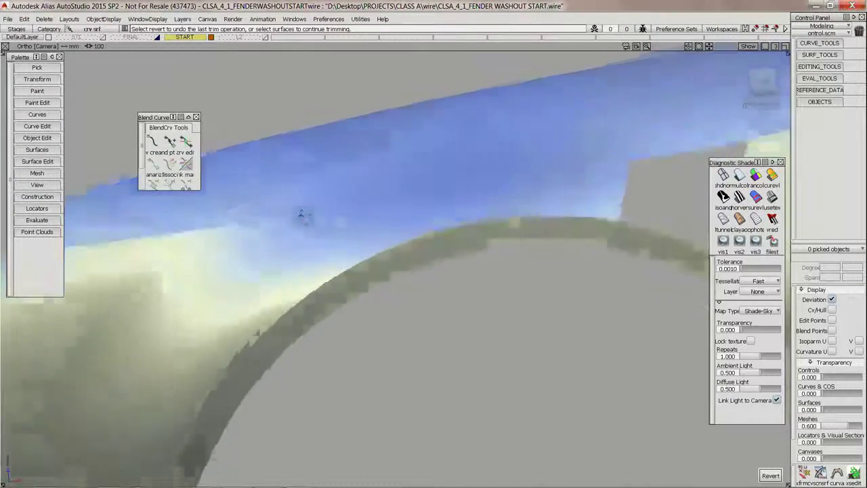
pyautogui.moveTo(761, 88); pyautogui.dragTo(762, 77)
pyautogui.keyDown('alt'); pyautogui.keyDown('shift'); pyautogui.moveTo(301, 216); pyautogui.dragTo(344, 204); pyautogui.keyUp('shift'); pyautogui.keyUp('alt')
pyautogui.keyDown('alt'); pyautogui.keyDown('shift'); pyautogui.moveTo(411, 222); pyautogui.dragTo(365, 208); pyautogui.keyUp('shift'); pyautogui.keyUp('alt')
pyautogui.keyDown('alt'); pyautogui.keyDown('shift'); pyautogui.moveTo(362, 168); pyautogui.dragTo(499, 172); pyautogui.keyUp('shift'); pyautogui.keyUp('alt')
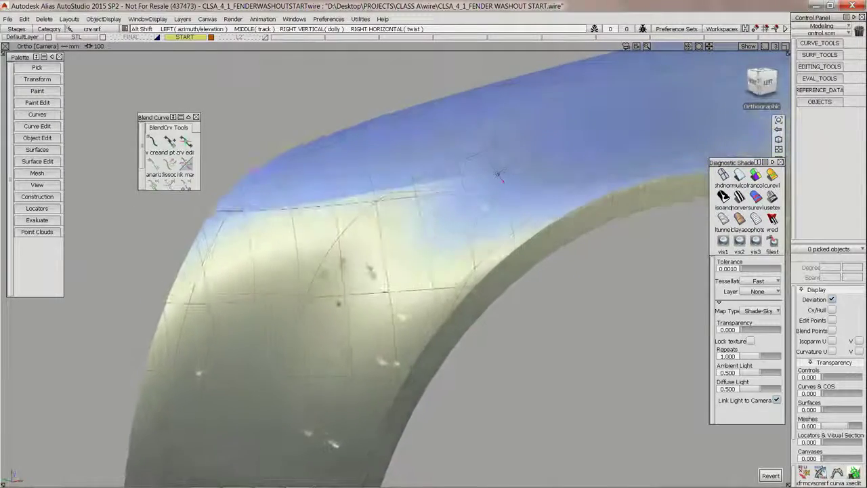
pyautogui.click(772, 176)
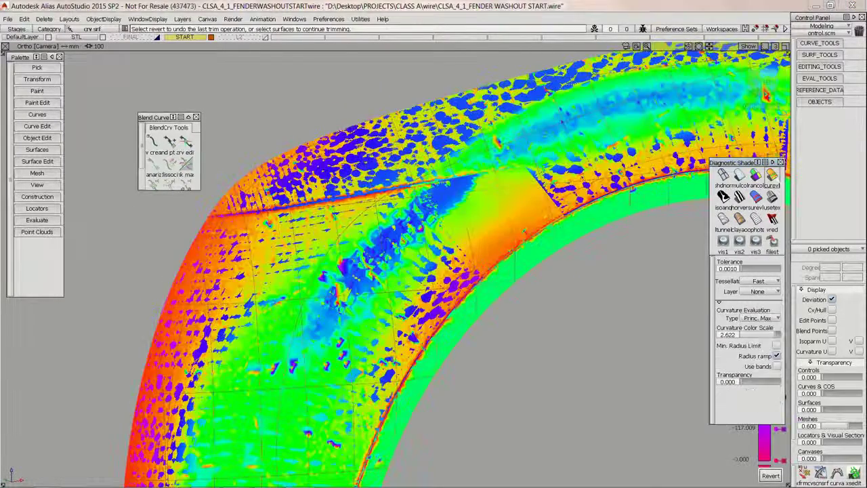
pyautogui.keyDown('alt'); pyautogui.keyDown('shift'); pyautogui.moveTo(467, 181); pyautogui.dragTo(513, 190); pyautogui.keyUp('shift'); pyautogui.keyUp('alt')
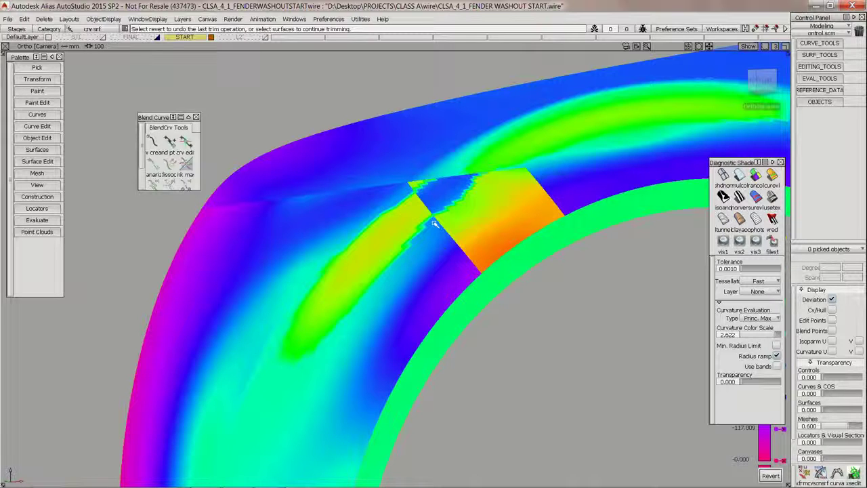
# Orient the normals of the fender's main surfaces to face the same direction as the front washout patch
pyautogui.click(41, 161)
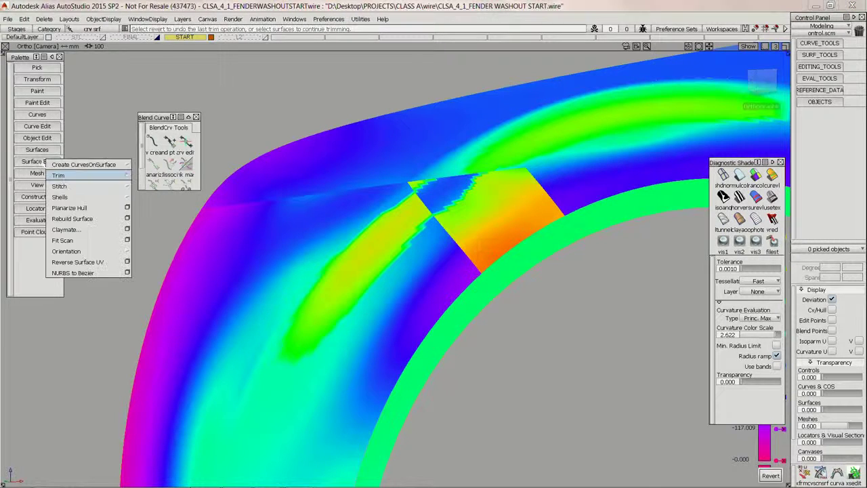
pyautogui.moveTo(68, 251)
pyautogui.click(169, 251)
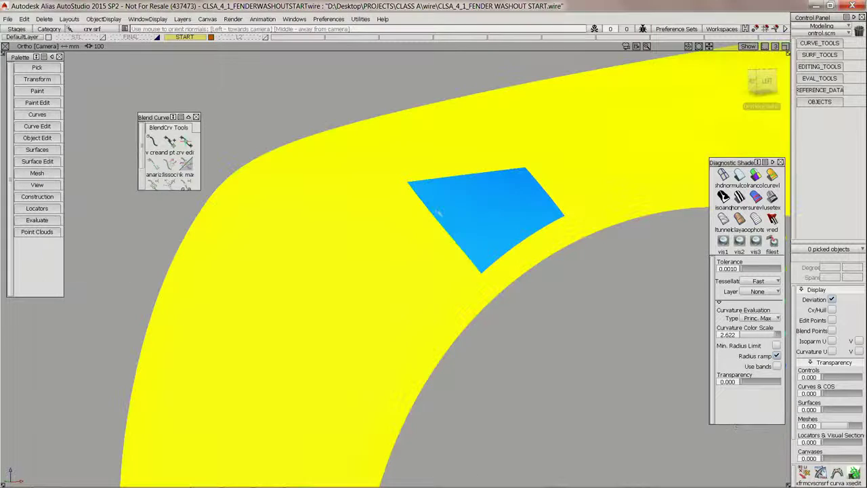
pyautogui.click(328, 183)
pyautogui.click(254, 254)
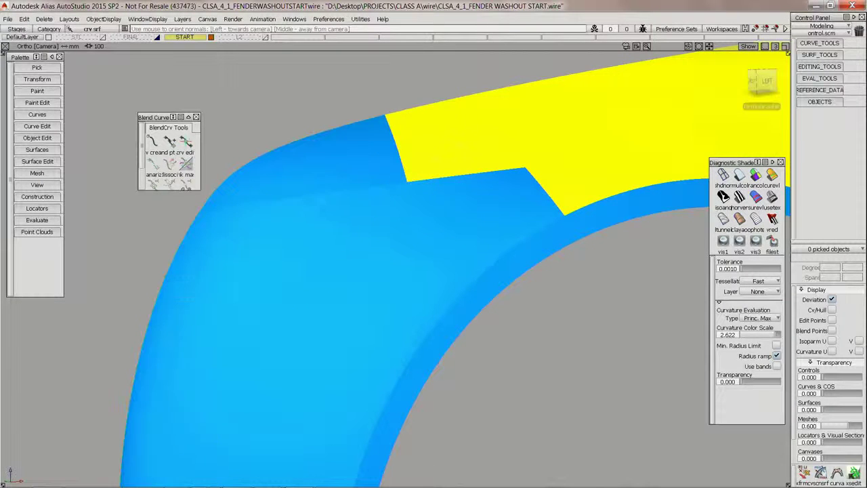
pyautogui.click(461, 125)
pyautogui.click(599, 158)
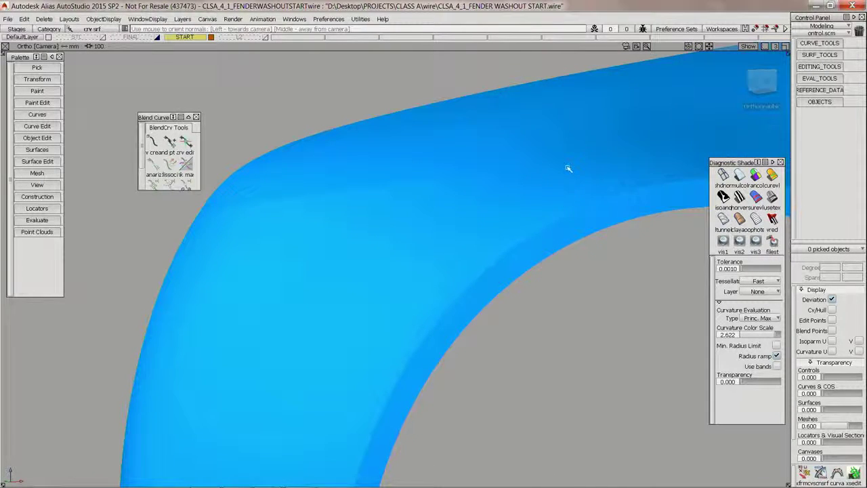
pyautogui.moveTo(557, 125)
pyautogui.keyDown('ctrl'); pyautogui.keyDown('shift'); pyautogui.mouseDown()
pyautogui.moveTo(551, 150)
pyautogui.moveTo(496, 172)
pyautogui.mouseUp(); pyautogui.keyUp('shift'); pyautogui.keyUp('ctrl')
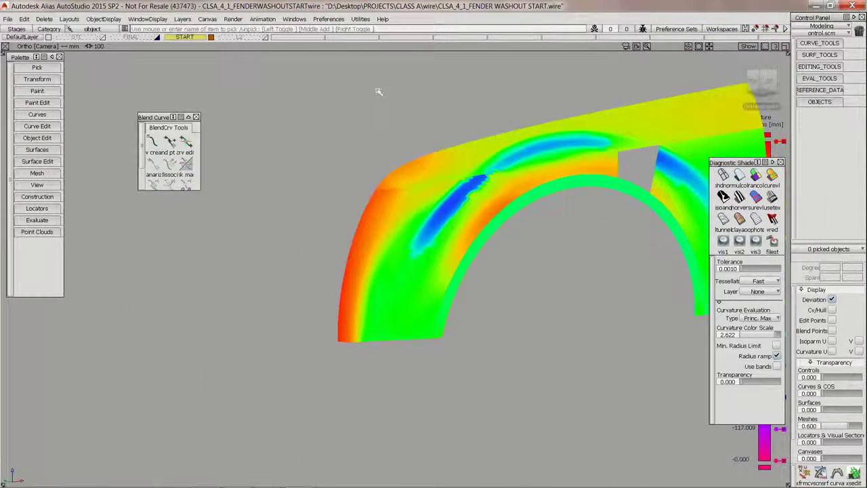
pyautogui.hotkey('alt', 'Tab')
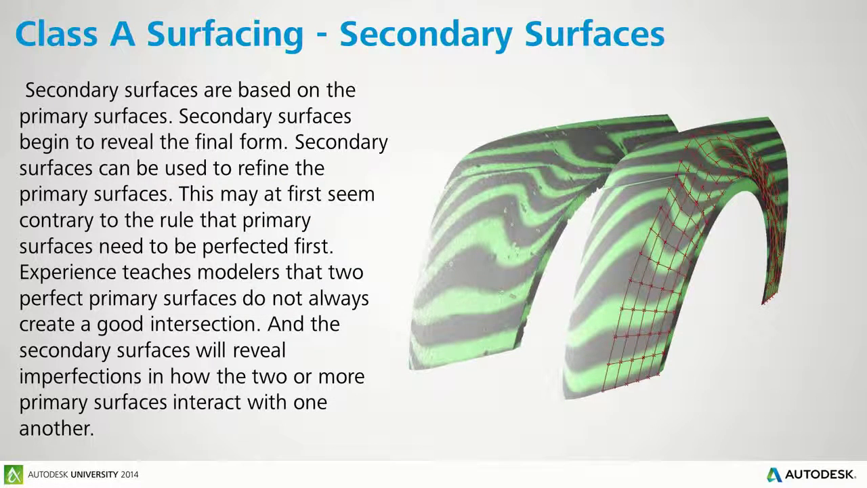
pyautogui.press('Right')
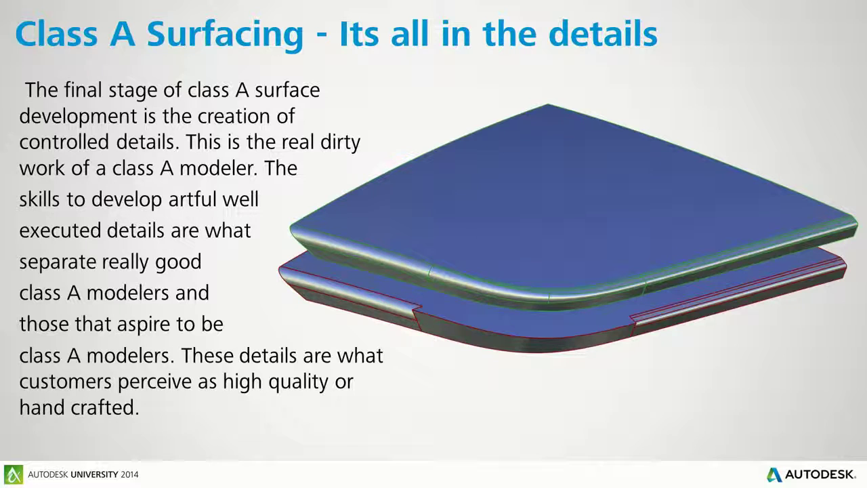
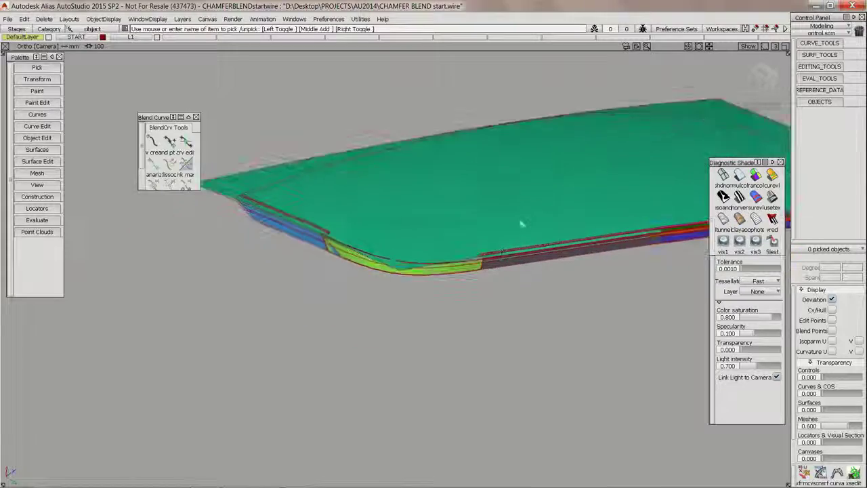
# Turn off the diagnostic shading and examine the chamfer's wireframe edges and construction lines at the open end of the straight section
pyautogui.moveTo(532, 251)
pyautogui.keyDown('alt'); pyautogui.keyDown('shift'); pyautogui.mouseDown(button='right')
pyautogui.moveTo(664, 205)
pyautogui.moveTo(692, 210)
pyautogui.mouseUp(button='right'); pyautogui.keyUp('shift'); pyautogui.keyUp('alt')
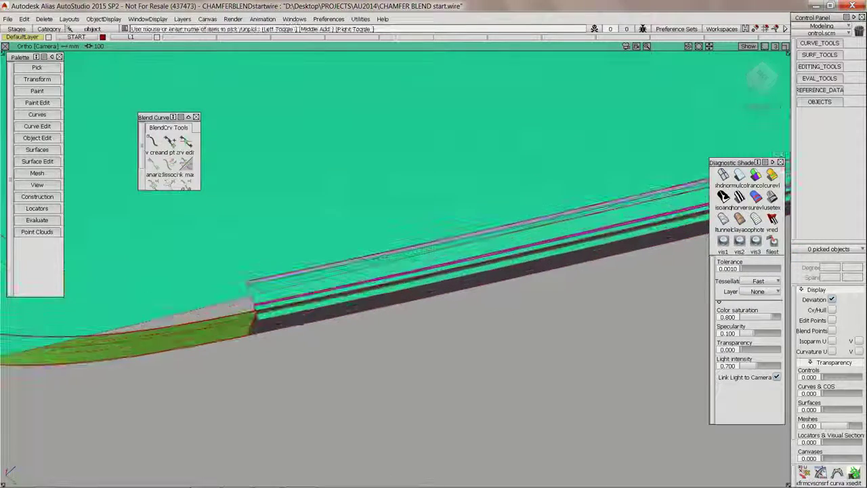
pyautogui.click(723, 176)
pyautogui.keyDown('alt'); pyautogui.keyDown('shift'); pyautogui.moveTo(284, 296); pyautogui.dragTo(295, 288); pyautogui.keyUp('shift'); pyautogui.keyUp('alt')
pyautogui.keyDown('alt'); pyautogui.keyDown('shift'); pyautogui.moveTo(296, 288); pyautogui.dragTo(342, 268, button='middle'); pyautogui.keyUp('shift'); pyautogui.keyUp('alt')
pyautogui.keyDown('ctrl'); pyautogui.keyDown('shift'); pyautogui.click(322, 229); pyautogui.keyUp('shift'); pyautogui.keyUp('ctrl')
pyautogui.keyDown('ctrl'); pyautogui.keyDown('shift'); pyautogui.moveTo(322, 228); pyautogui.dragTo(348, 228); pyautogui.keyUp('shift'); pyautogui.keyUp('ctrl')
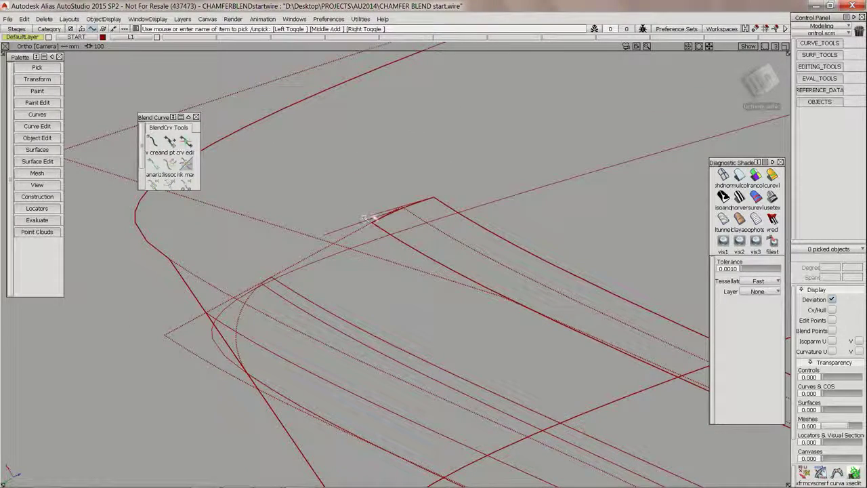
pyautogui.moveTo(354, 245)
pyautogui.keyDown('alt'); pyautogui.keyDown('shift'); pyautogui.mouseDown()
pyautogui.moveTo(341, 270)
pyautogui.moveTo(352, 237)
pyautogui.mouseUp(); pyautogui.keyUp('shift'); pyautogui.keyUp('alt')
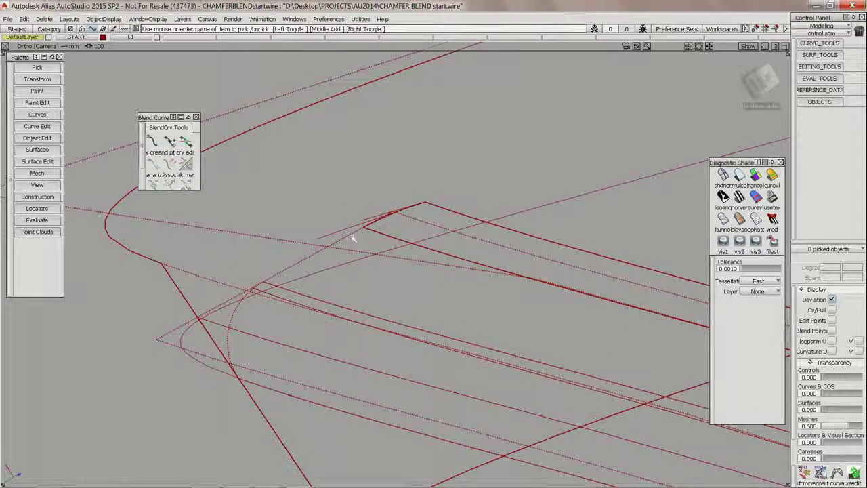
pyautogui.click(327, 233)
pyautogui.keyDown('alt'); pyautogui.keyDown('shift'); pyautogui.moveTo(324, 251); pyautogui.dragTo(488, 255); pyautogui.keyUp('shift'); pyautogui.keyUp('alt')
pyautogui.keyDown('alt'); pyautogui.keyDown('shift'); pyautogui.moveTo(488, 256); pyautogui.dragTo(480, 261, button='middle'); pyautogui.keyUp('shift'); pyautogui.keyUp('alt')
pyautogui.keyDown('ctrl'); pyautogui.keyDown('shift'); pyautogui.moveTo(433, 238); pyautogui.dragTo(392, 242); pyautogui.keyUp('shift'); pyautogui.keyUp('ctrl')
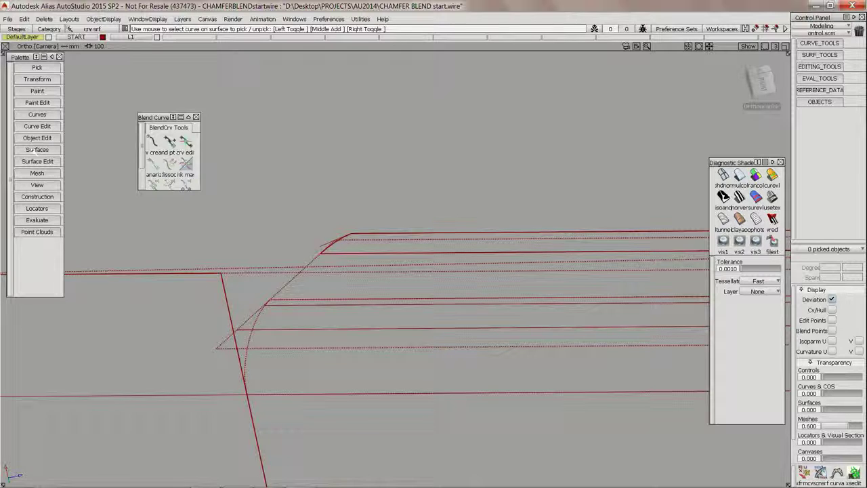
# Create a three-point plane at the straight chamfer's end, centred on the upper corner, through the tangent line's end and the lower edge corner
pyautogui.click(32, 196)
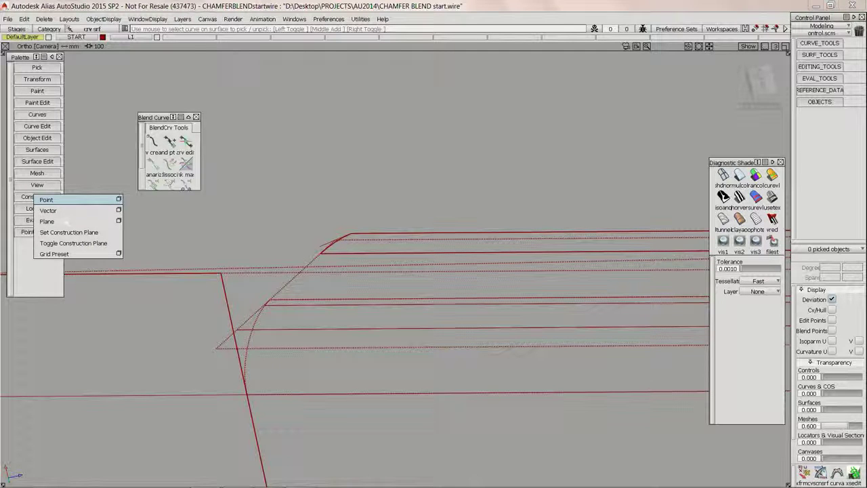
pyautogui.click(61, 221)
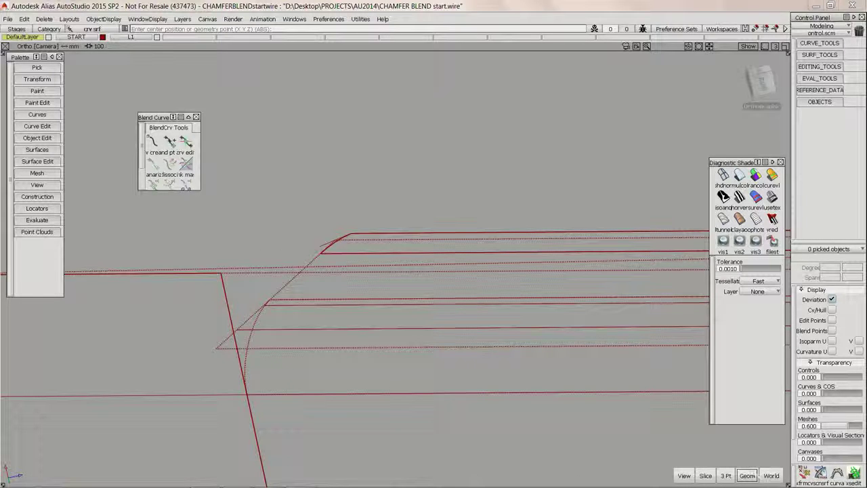
pyautogui.keyDown('alt'); pyautogui.keyDown('shift'); pyautogui.moveTo(397, 290); pyautogui.dragTo(441, 203); pyautogui.keyUp('shift'); pyautogui.keyUp('alt')
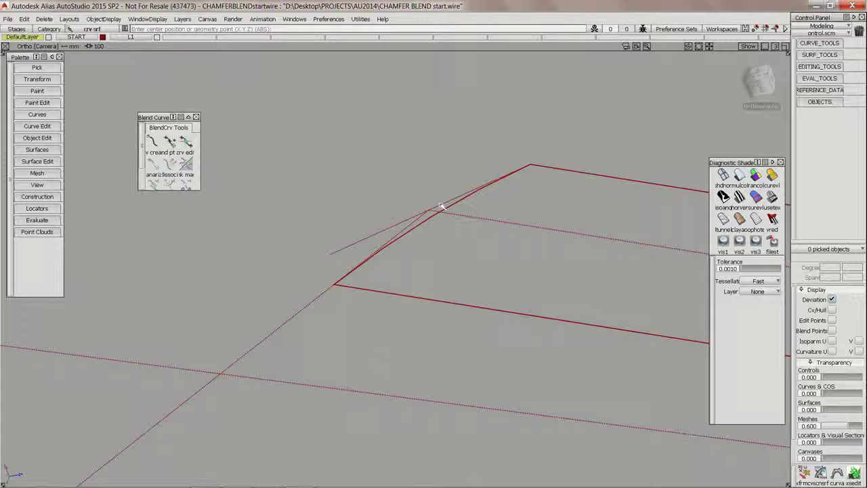
pyautogui.keyDown('ctrl'); pyautogui.keyDown('alt'); pyautogui.moveTo(441, 205); pyautogui.dragTo(569, 184); pyautogui.keyUp('alt'); pyautogui.keyUp('ctrl')
pyautogui.moveTo(358, 242); pyautogui.dragTo(328, 255)
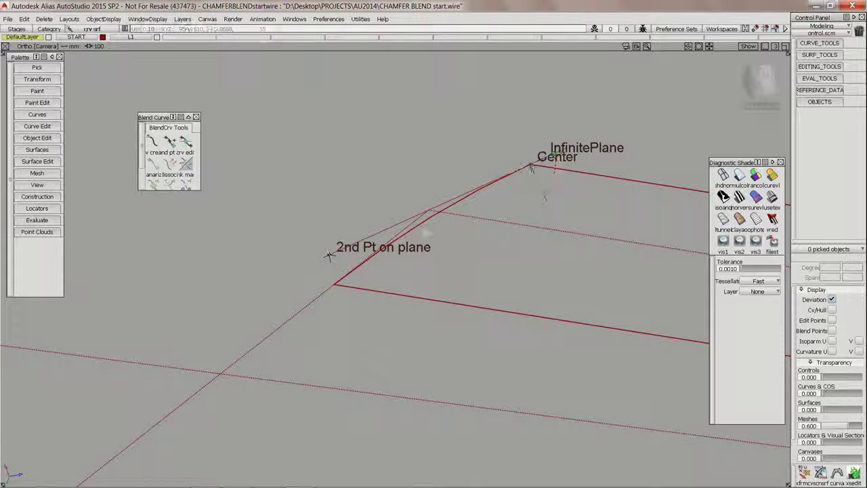
pyautogui.moveTo(450, 205)
pyautogui.keyDown('ctrl'); pyautogui.keyDown('alt'); pyautogui.mouseDown()
pyautogui.moveTo(408, 254)
pyautogui.moveTo(335, 286)
pyautogui.mouseUp(); pyautogui.keyUp('alt'); pyautogui.keyUp('ctrl')
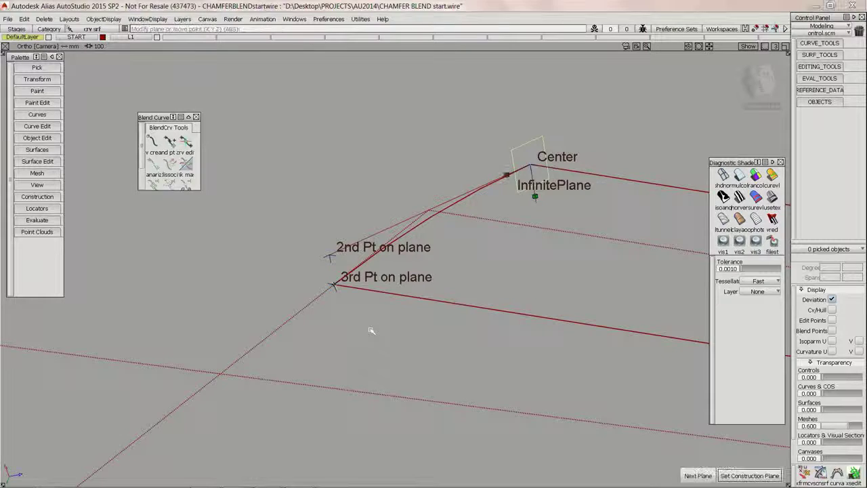
pyautogui.click(750, 474)
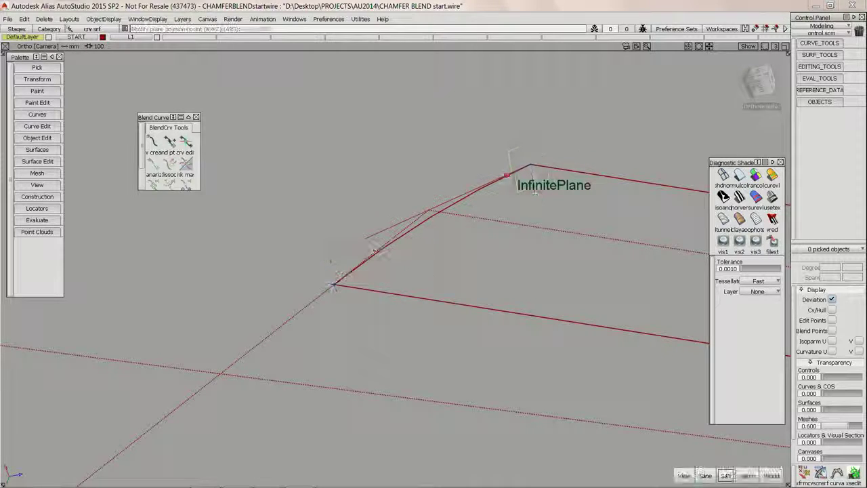
# Create a second three-point plane at the opposite chamfer end, through the blend corner, the tangent line's end and a point on the arc
pyautogui.keyDown('alt'); pyautogui.keyDown('shift'); pyautogui.moveTo(276, 94); pyautogui.dragTo(493, 227, button='middle'); pyautogui.keyUp('shift'); pyautogui.keyUp('alt')
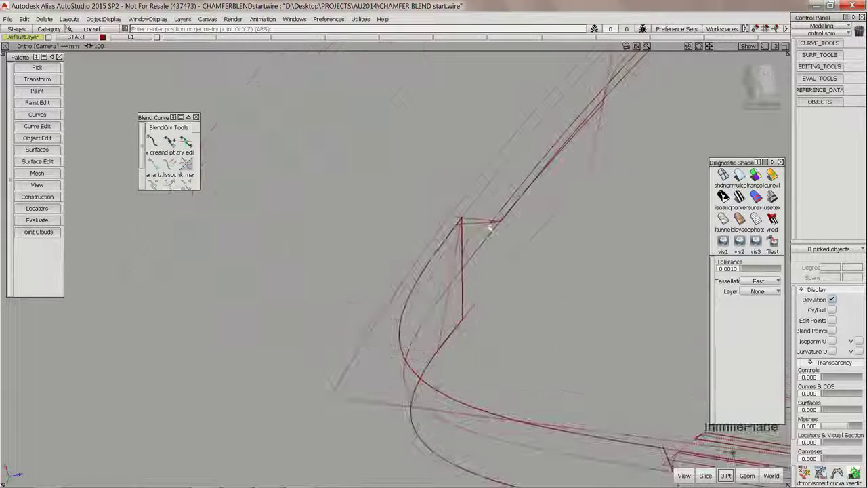
pyautogui.keyDown('alt'); pyautogui.keyDown('shift'); pyautogui.moveTo(490, 226); pyautogui.dragTo(526, 273); pyautogui.keyUp('shift'); pyautogui.keyUp('alt')
pyautogui.keyDown('alt'); pyautogui.keyDown('shift'); pyautogui.moveTo(526, 273); pyautogui.dragTo(590, 187, button='right'); pyautogui.keyUp('shift'); pyautogui.keyUp('alt')
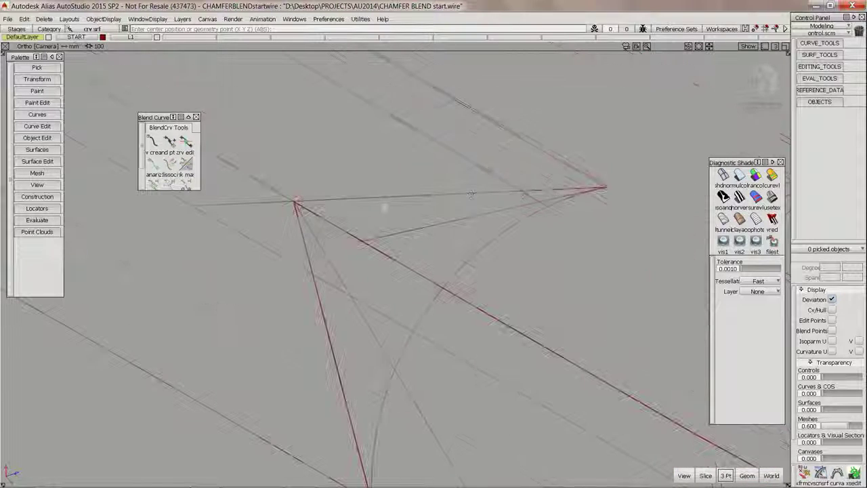
pyautogui.keyDown('ctrl'); pyautogui.keyDown('alt'); pyautogui.moveTo(548, 203); pyautogui.dragTo(689, 193); pyautogui.keyUp('alt'); pyautogui.keyUp('ctrl')
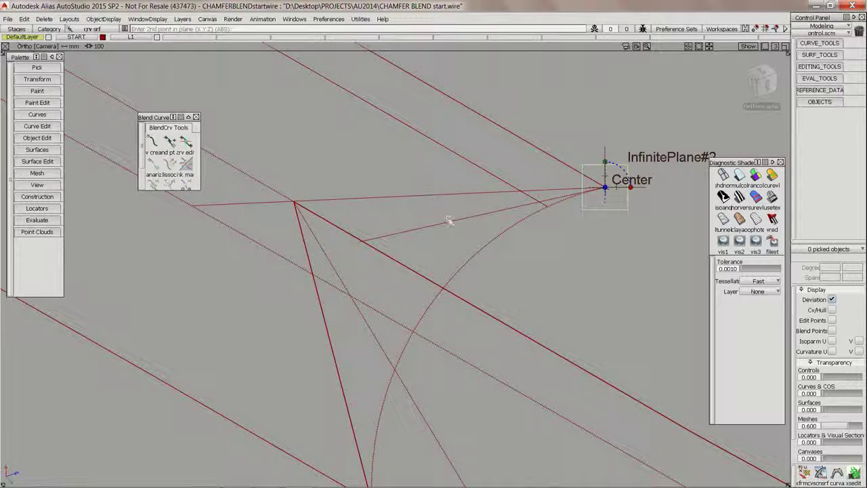
pyautogui.keyDown('ctrl'); pyautogui.keyDown('alt'); pyautogui.moveTo(450, 221); pyautogui.dragTo(368, 242); pyautogui.keyUp('alt'); pyautogui.keyUp('ctrl')
pyautogui.keyDown('ctrl'); pyautogui.click(501, 235); pyautogui.keyUp('ctrl')
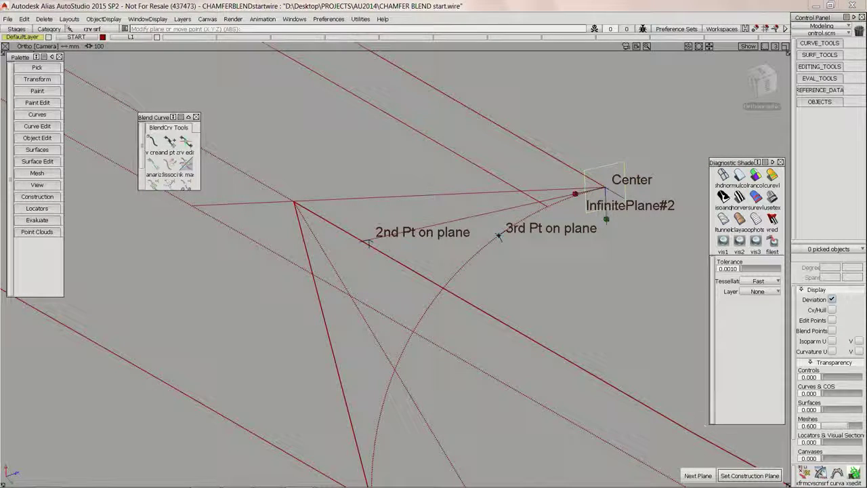
pyautogui.click(749, 475)
pyautogui.keyDown('alt'); pyautogui.keyDown('shift'); pyautogui.moveTo(553, 266); pyautogui.dragTo(513, 223, button='right'); pyautogui.keyUp('shift'); pyautogui.keyUp('alt')
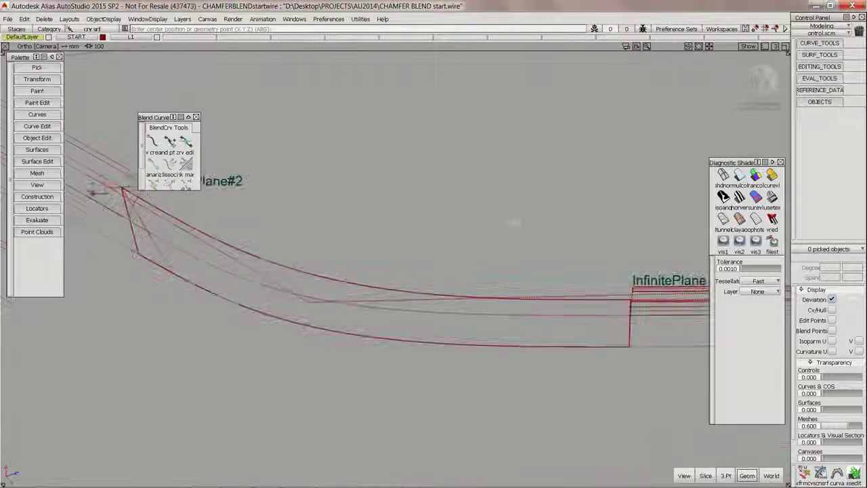
# Duplicate the straight chamfer section line beside the first reference plane as a free curve
pyautogui.keyDown('alt'); pyautogui.keyDown('shift'); pyautogui.moveTo(513, 222); pyautogui.dragTo(397, 218, button='middle'); pyautogui.keyUp('shift'); pyautogui.keyUp('alt')
pyautogui.keyDown('alt'); pyautogui.keyDown('shift'); pyautogui.click(544, 296); pyautogui.keyUp('shift'); pyautogui.keyUp('alt')
pyautogui.keyDown('alt'); pyautogui.keyDown('shift'); pyautogui.moveTo(543, 296); pyautogui.dragTo(566, 243); pyautogui.keyUp('shift'); pyautogui.keyUp('alt')
pyautogui.keyDown('alt'); pyautogui.keyDown('shift'); pyautogui.moveTo(566, 244); pyautogui.dragTo(448, 229, button='middle'); pyautogui.keyUp('shift'); pyautogui.keyUp('alt')
pyautogui.keyDown('alt'); pyautogui.keyDown('shift'); pyautogui.moveTo(448, 229); pyautogui.dragTo(521, 98, button='right'); pyautogui.keyUp('shift'); pyautogui.keyUp('alt')
pyautogui.click(37, 126)
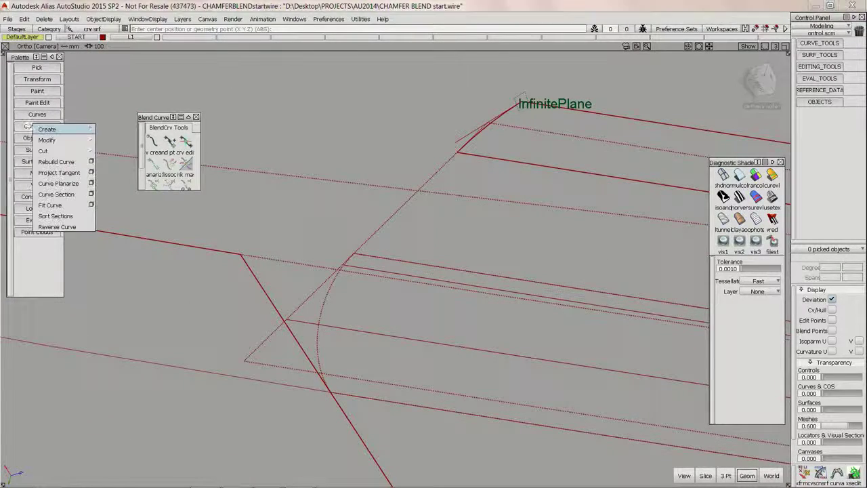
pyautogui.moveTo(47, 130)
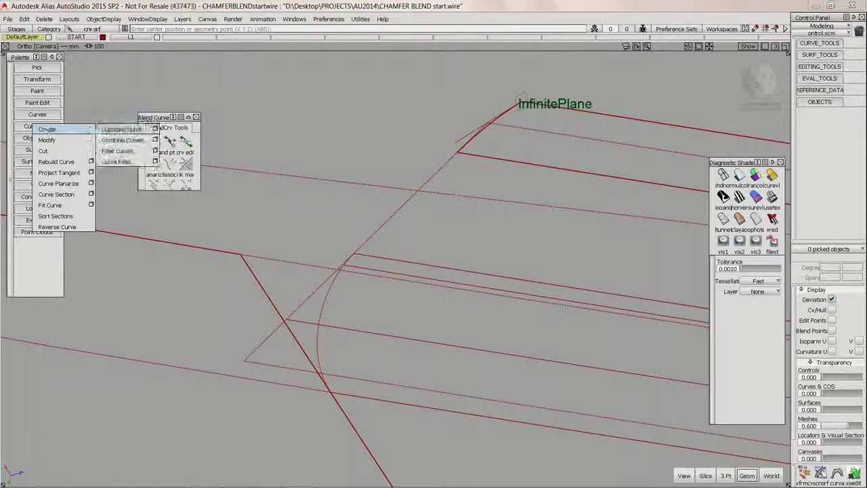
pyautogui.click(120, 129)
pyautogui.click(399, 206)
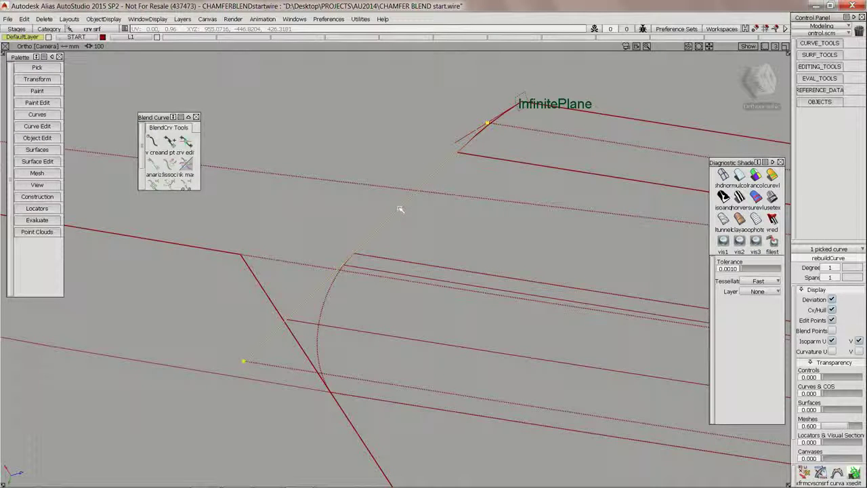
# Start the Place tool on the duplicated line and accept InfinitePlane as its FROM location
pyautogui.keyDown('ctrl'); pyautogui.keyDown('shift'); pyautogui.moveTo(501, 205); pyautogui.dragTo(464, 168); pyautogui.keyUp('shift'); pyautogui.keyUp('ctrl')
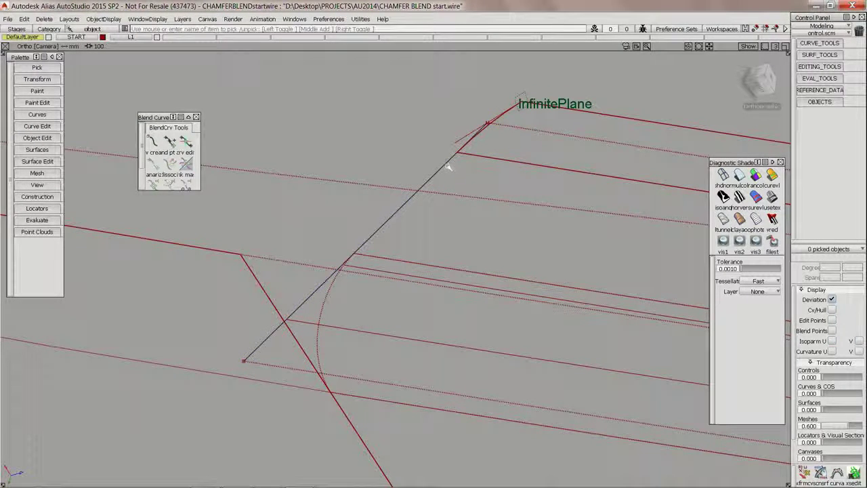
pyautogui.click(446, 165)
pyautogui.click(446, 165)
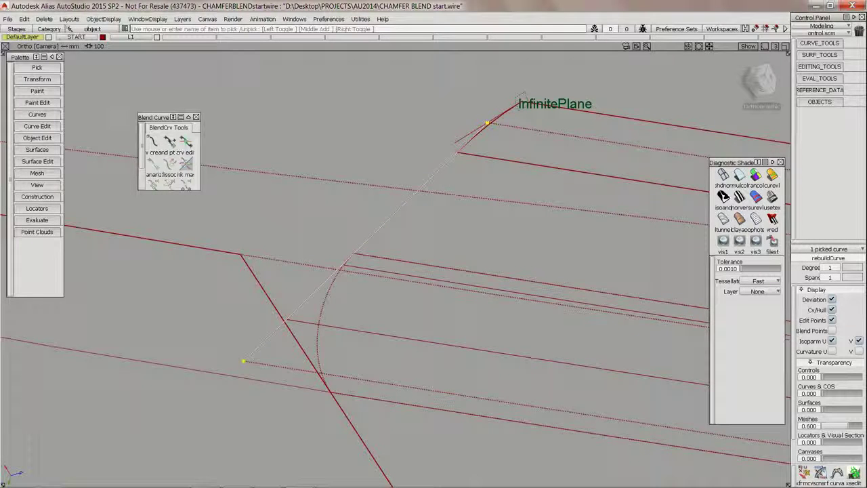
pyautogui.click(42, 80)
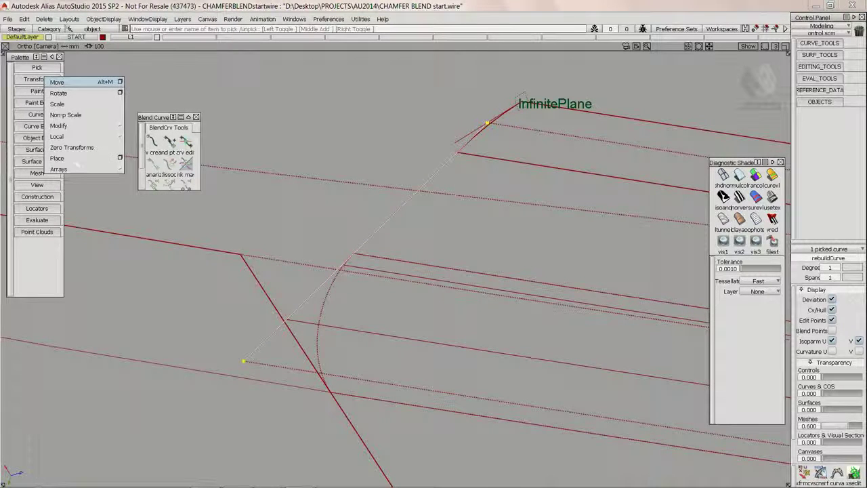
pyautogui.click(68, 158)
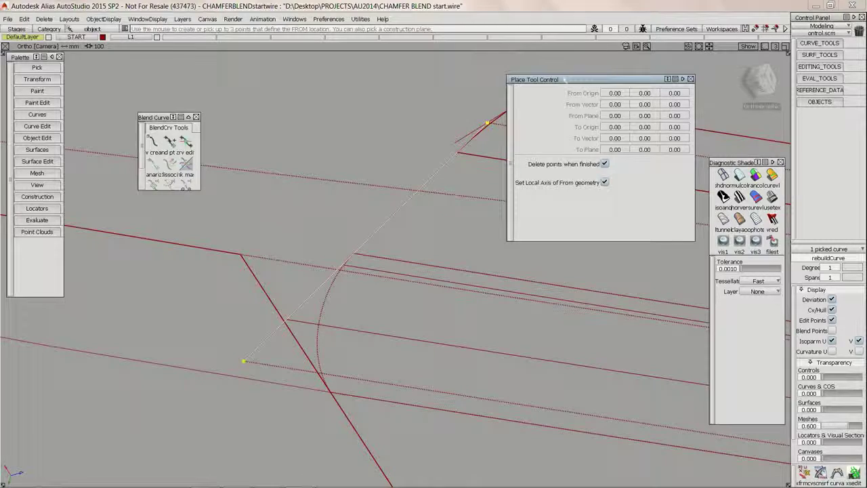
pyautogui.moveTo(567, 80); pyautogui.dragTo(679, 156)
pyautogui.click(523, 95)
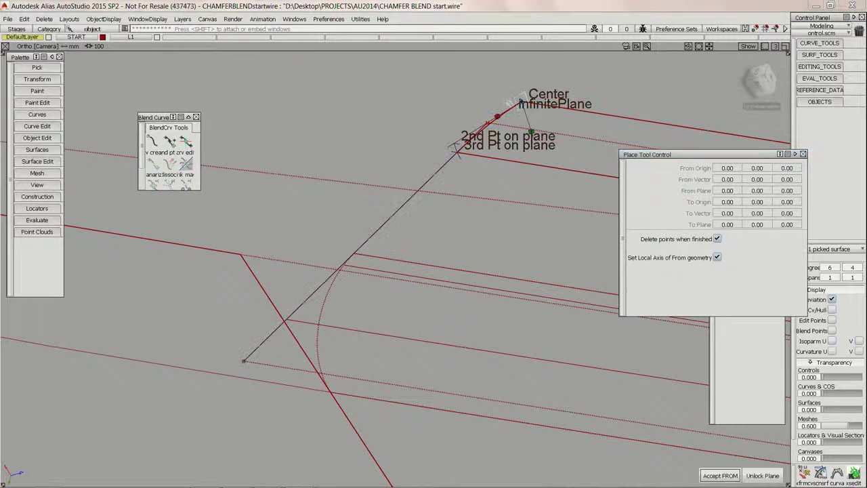
pyautogui.press('space')
# Accept InfinitePlane#2 as the TO location and place the duplicated line at the opposite chamfer end
pyautogui.keyDown('alt'); pyautogui.keyDown('shift'); pyautogui.moveTo(409, 126); pyautogui.dragTo(325, 58, button='right'); pyautogui.keyUp('shift'); pyautogui.keyUp('alt')
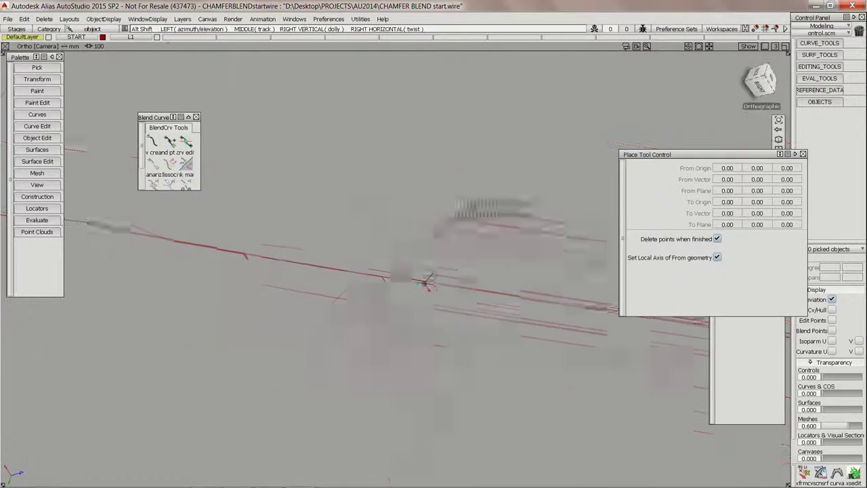
pyautogui.keyDown('alt'); pyautogui.keyDown('shift'); pyautogui.moveTo(325, 58); pyautogui.dragTo(441, 139, button='middle'); pyautogui.keyUp('shift'); pyautogui.keyUp('alt')
pyautogui.keyDown('alt'); pyautogui.keyDown('shift'); pyautogui.moveTo(440, 139); pyautogui.dragTo(343, 288); pyautogui.keyUp('shift'); pyautogui.keyUp('alt')
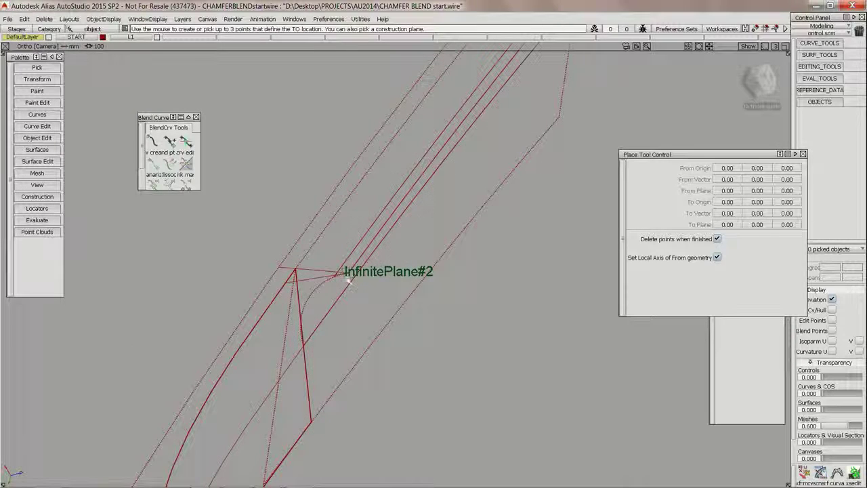
pyautogui.click(348, 278)
pyautogui.press('space')
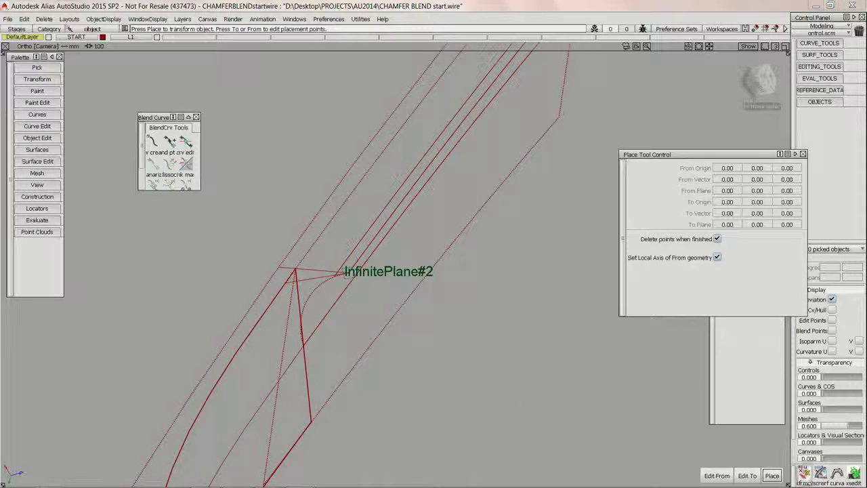
pyautogui.click(776, 478)
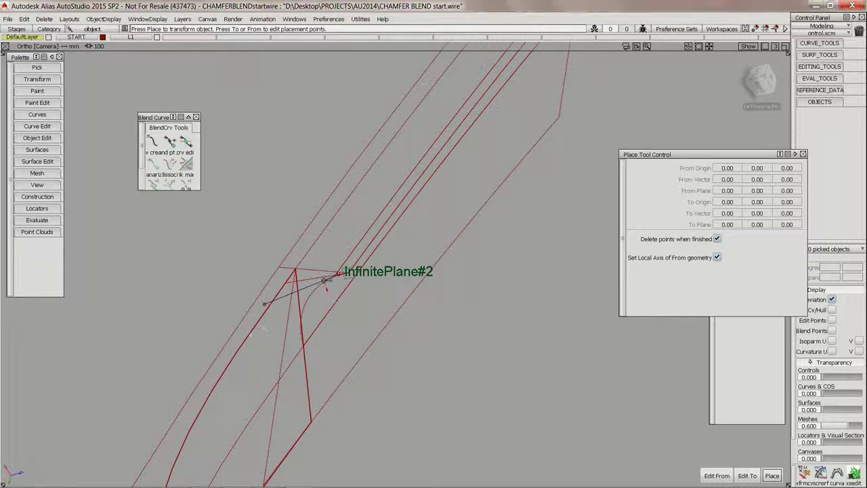
# Delete the curve-on-surface that meets the placed line beside InfinitePlane#2
pyautogui.keyDown('alt'); pyautogui.keyDown('shift'); pyautogui.moveTo(327, 281); pyautogui.dragTo(331, 285); pyautogui.keyUp('shift'); pyautogui.keyUp('alt')
pyautogui.keyDown('alt'); pyautogui.keyDown('shift'); pyautogui.moveTo(330, 286); pyautogui.dragTo(323, 284, button='right'); pyautogui.keyUp('shift'); pyautogui.keyUp('alt')
pyautogui.keyDown('ctrl'); pyautogui.keyDown('shift'); pyautogui.moveTo(357, 352); pyautogui.dragTo(354, 306); pyautogui.keyUp('shift'); pyautogui.keyUp('ctrl')
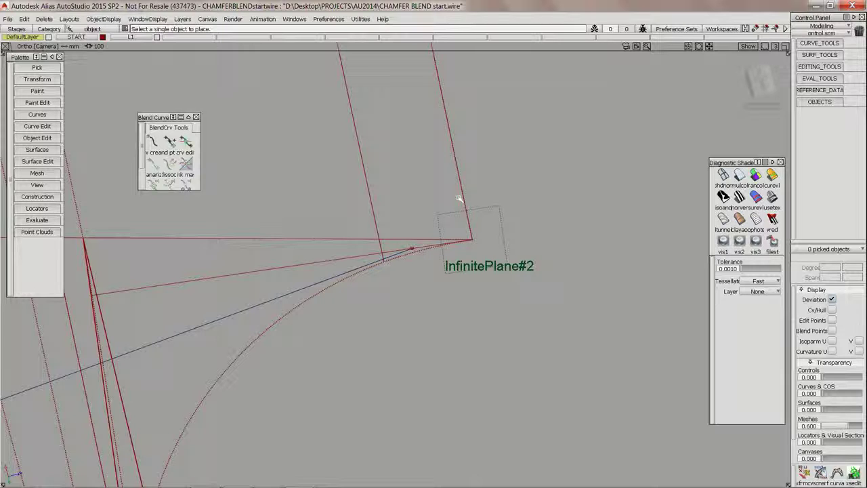
pyautogui.keyDown('ctrl'); pyautogui.keyDown('shift'); pyautogui.moveTo(433, 149); pyautogui.dragTo(365, 184); pyautogui.keyUp('shift'); pyautogui.keyUp('ctrl')
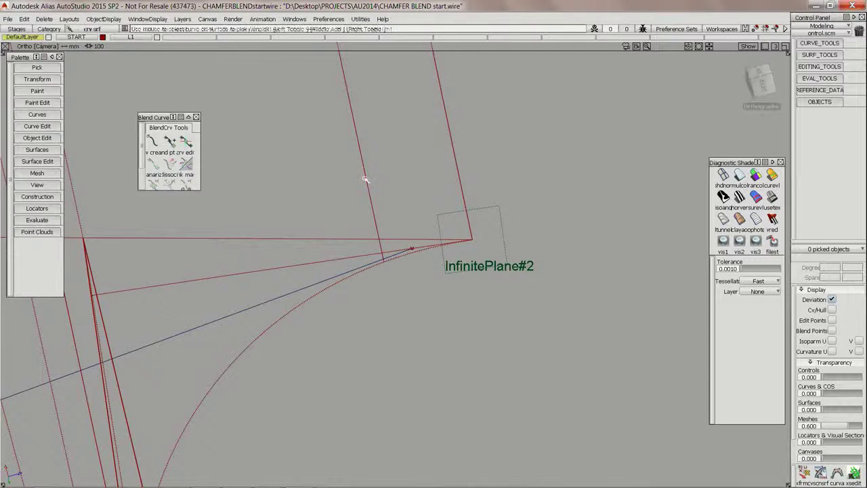
pyautogui.click(365, 176)
pyautogui.press('Delete')
pyautogui.click(400, 155)
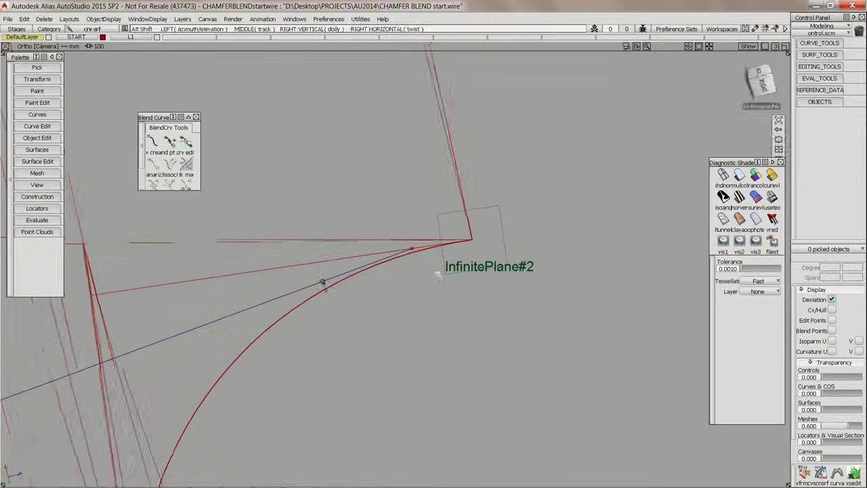
pyautogui.keyDown('alt'); pyautogui.keyDown('shift'); pyautogui.moveTo(437, 272); pyautogui.dragTo(428, 248); pyautogui.keyUp('shift'); pyautogui.keyUp('alt')
pyautogui.keyDown('alt'); pyautogui.keyDown('shift'); pyautogui.moveTo(428, 248); pyautogui.dragTo(409, 299, button='right'); pyautogui.keyUp('shift'); pyautogui.keyUp('alt')
pyautogui.keyDown('alt'); pyautogui.keyDown('shift'); pyautogui.moveTo(409, 299); pyautogui.dragTo(409, 248); pyautogui.keyUp('shift'); pyautogui.keyUp('alt')
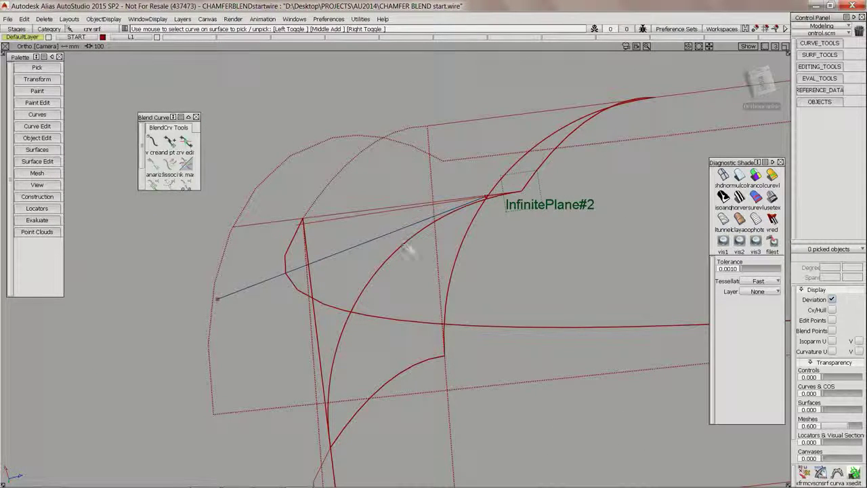
pyautogui.keyDown('alt'); pyautogui.keyDown('shift'); pyautogui.moveTo(411, 248); pyautogui.dragTo(437, 272); pyautogui.keyUp('shift'); pyautogui.keyUp('alt')
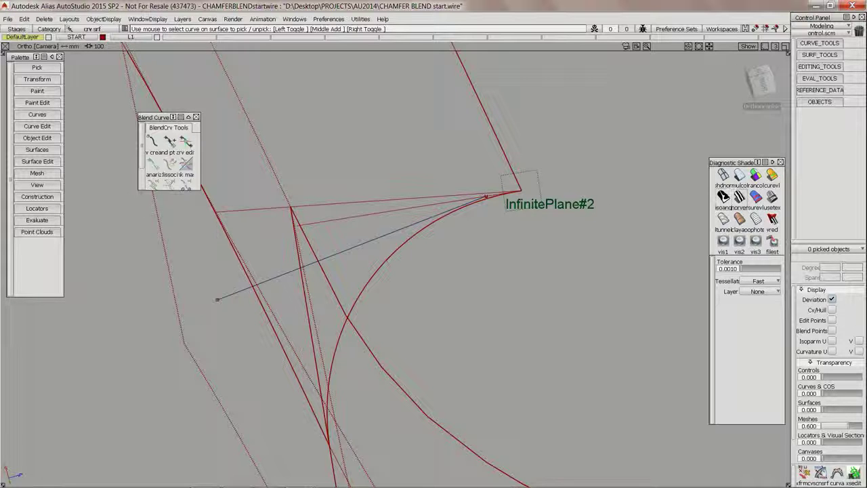
# Create a construction vector along the placed section line near InfinitePlane#2
pyautogui.click(37, 196)
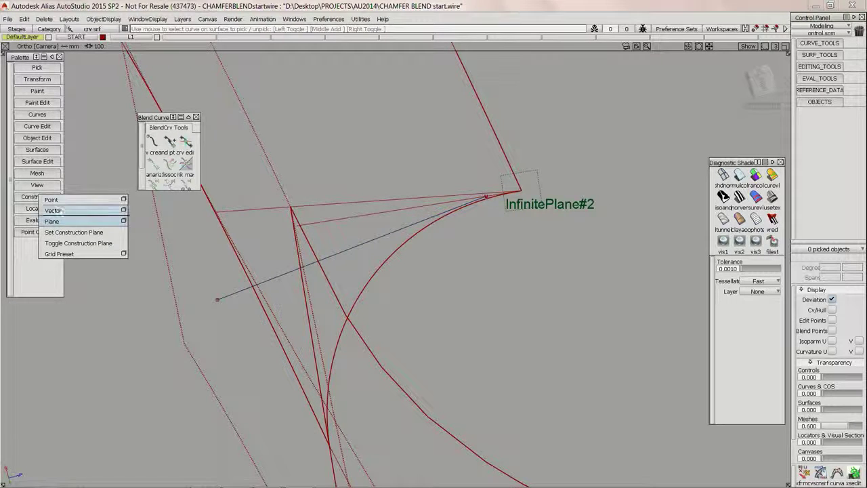
pyautogui.click(54, 215)
pyautogui.click(373, 242)
pyautogui.hotkey('ctrl', 'z')
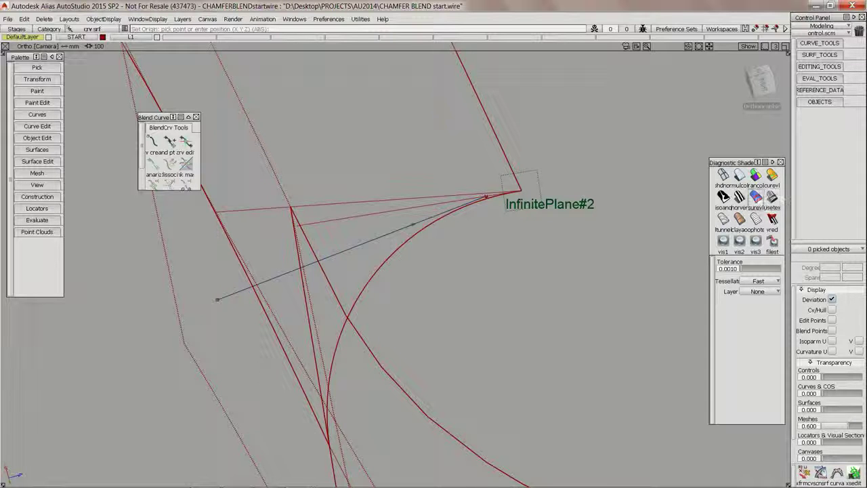
# Shade the large surface with the arc-shaped edge using a Draft Angle surface evaluation, with Negative Draft turned off
pyautogui.click(417, 176)
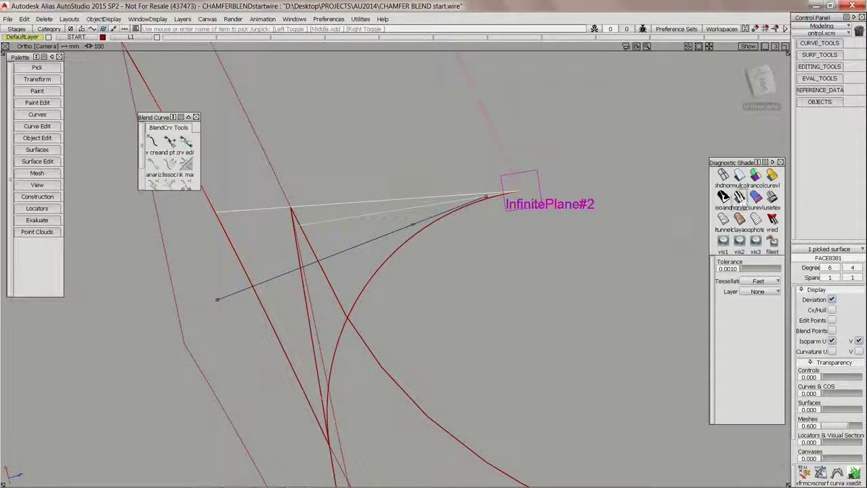
pyautogui.click(460, 254)
pyautogui.click(386, 262)
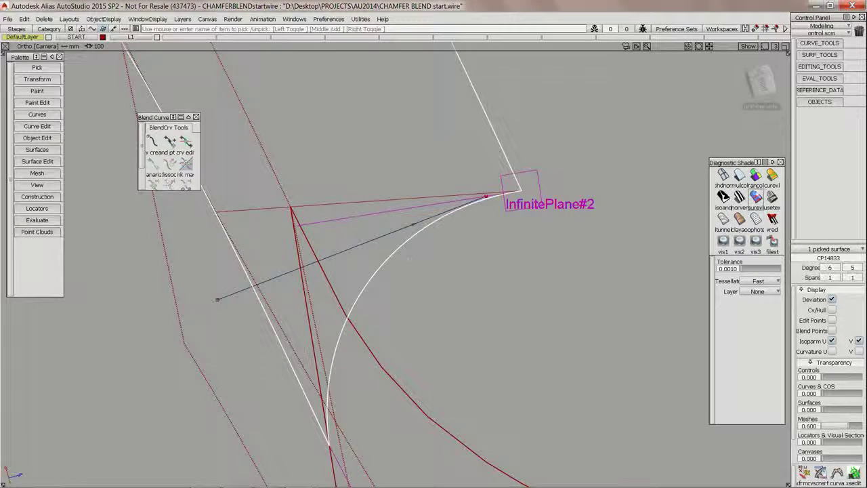
pyautogui.click(757, 197)
pyautogui.keyDown('alt'); pyautogui.keyDown('shift'); pyautogui.moveTo(535, 217); pyautogui.dragTo(545, 202); pyautogui.keyUp('shift'); pyautogui.keyUp('alt')
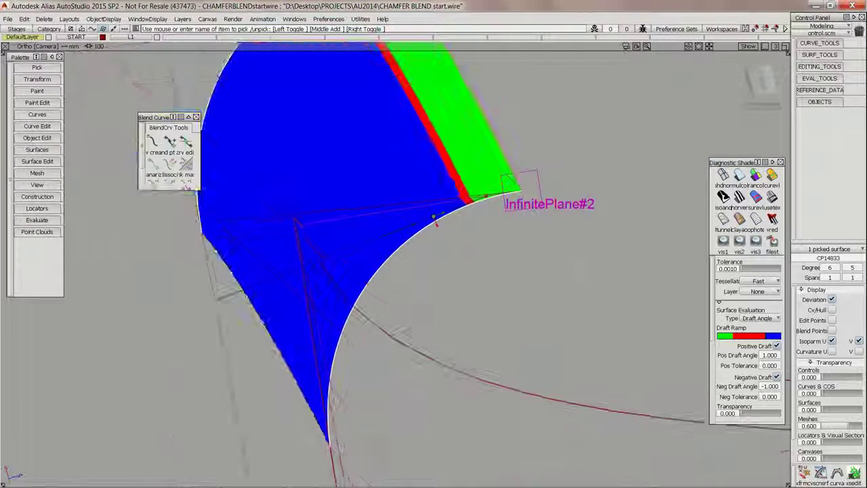
pyautogui.click(777, 377)
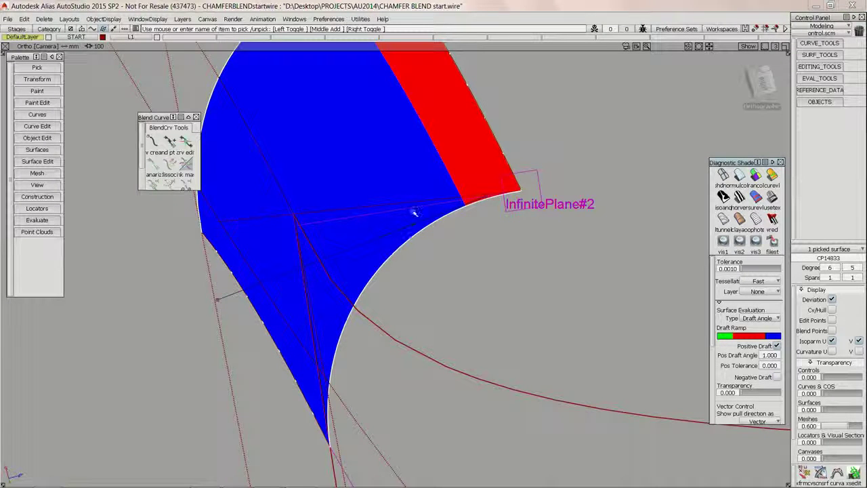
# Select the construction vector together with the shaded surface and update the draft pull direction from that selection
pyautogui.click(404, 229)
pyautogui.click(404, 229)
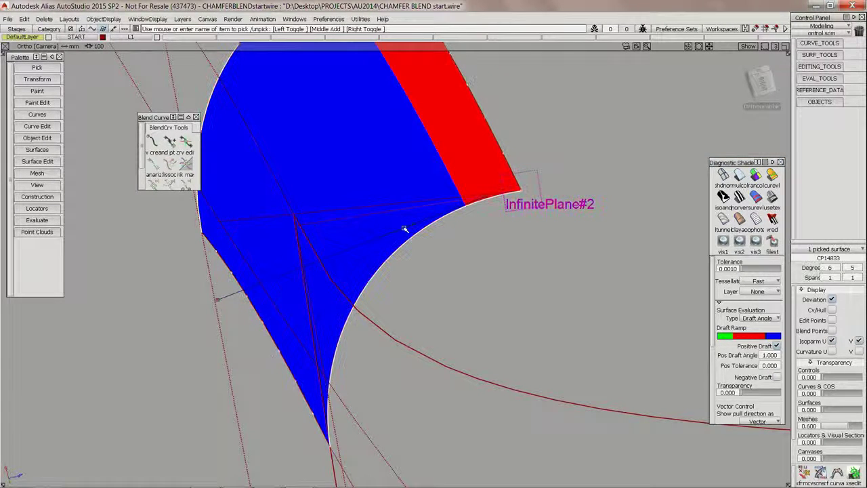
pyautogui.click(414, 242)
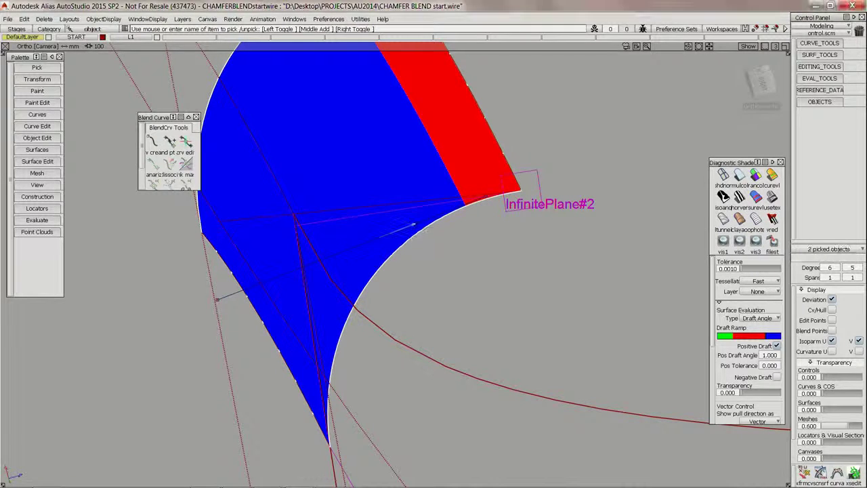
pyautogui.moveTo(712, 317); pyautogui.dragTo(712, 395)
pyautogui.click(749, 311)
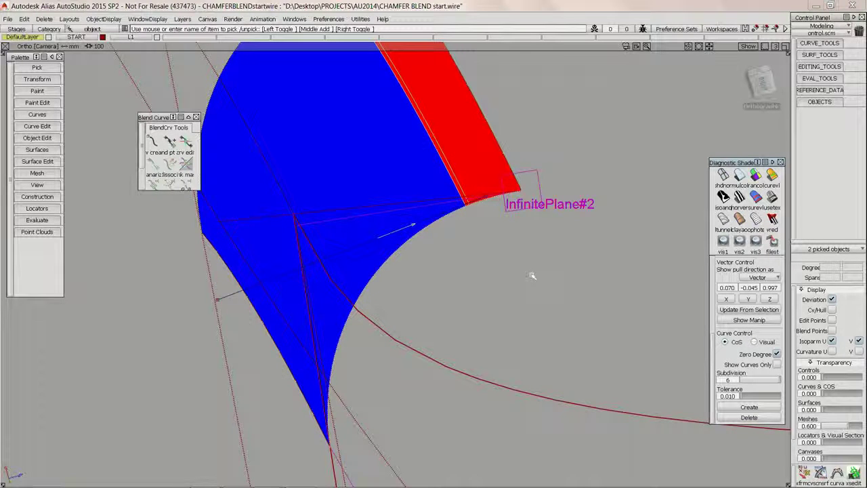
# Turn off Positive Draft shading and the Zero Degree curve in the draft angle evaluation
pyautogui.keyDown('alt'); pyautogui.keyDown('shift'); pyautogui.moveTo(487, 250); pyautogui.dragTo(383, 261, button='right'); pyautogui.keyUp('shift'); pyautogui.keyUp('alt')
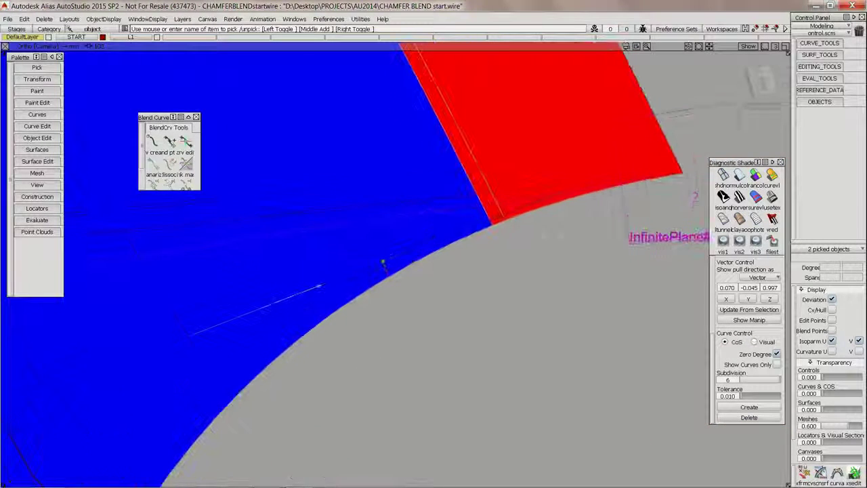
pyautogui.moveTo(712, 338); pyautogui.dragTo(712, 272)
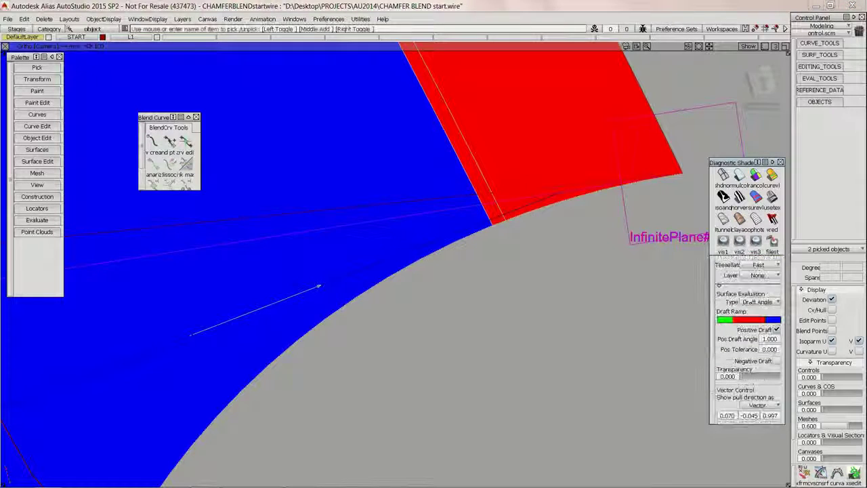
pyautogui.click(776, 330)
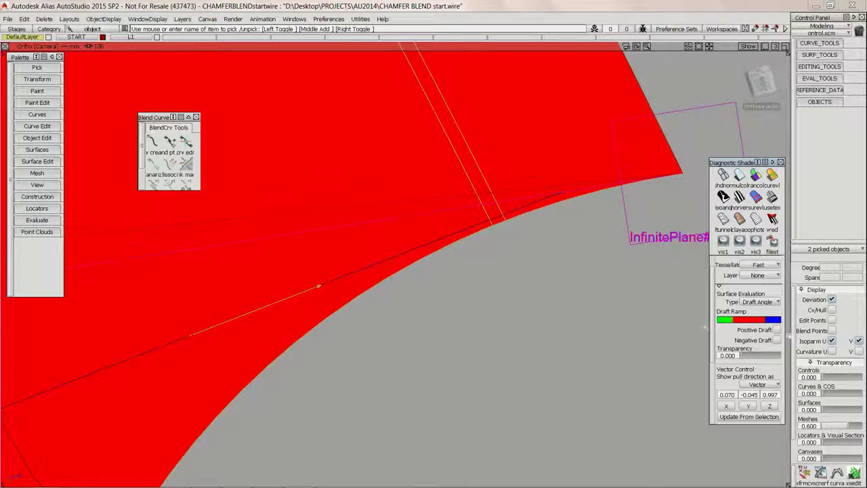
pyautogui.moveTo(495, 227)
pyautogui.keyDown('alt'); pyautogui.keyDown('shift'); pyautogui.mouseDown()
pyautogui.moveTo(526, 254)
pyautogui.moveTo(515, 250)
pyautogui.moveTo(746, 321)
pyautogui.moveTo(713, 335)
pyautogui.moveTo(713, 360)
pyautogui.mouseUp(); pyautogui.keyUp('shift'); pyautogui.keyUp('alt')
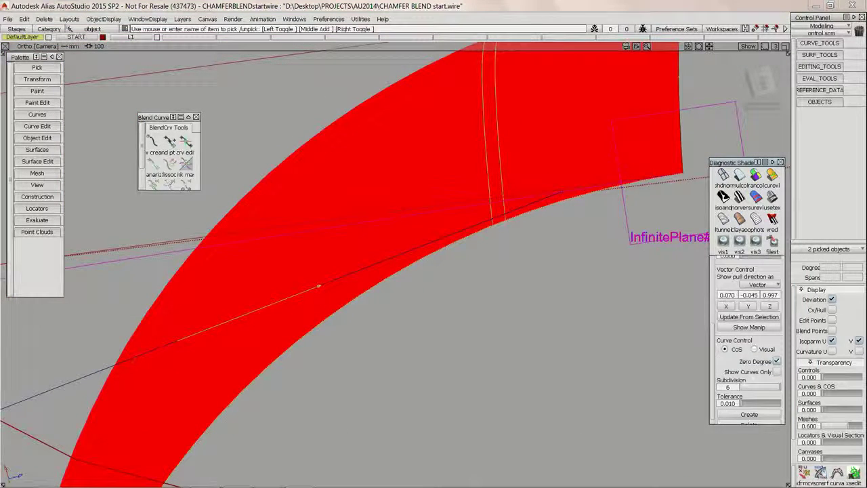
pyautogui.click(776, 361)
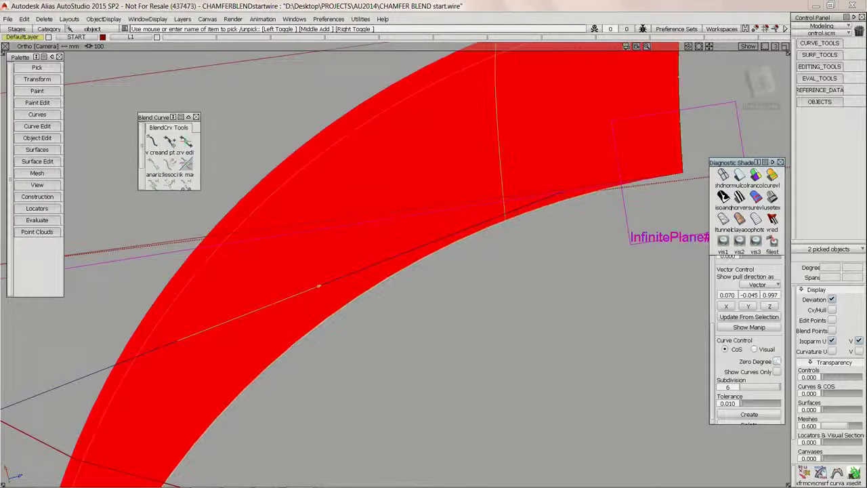
# Examine the remaining draft angle curve on the surface against the placed line and InfinitePlane#2, and clear the selection
pyautogui.keyDown('alt'); pyautogui.keyDown('shift'); pyautogui.moveTo(491, 166); pyautogui.dragTo(460, 211, button='right'); pyautogui.keyUp('shift'); pyautogui.keyUp('alt')
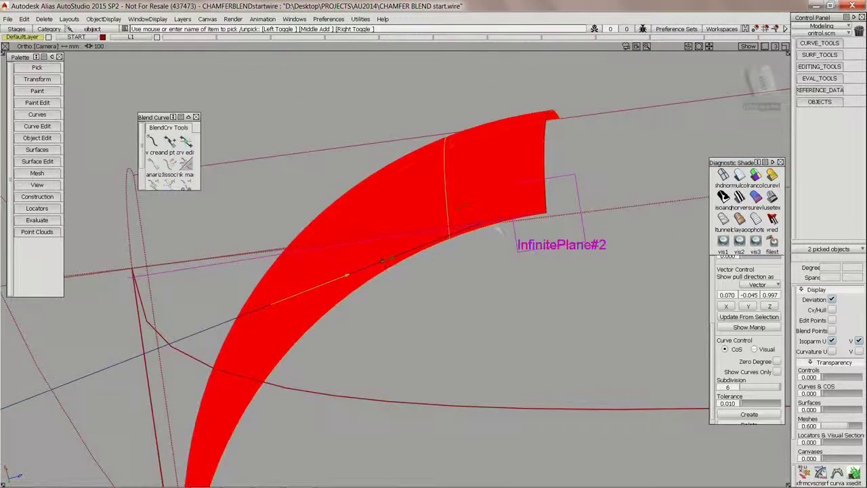
pyautogui.keyDown('alt'); pyautogui.keyDown('shift'); pyautogui.moveTo(461, 211); pyautogui.dragTo(436, 255); pyautogui.keyUp('shift'); pyautogui.keyUp('alt')
pyautogui.keyDown('alt'); pyautogui.keyDown('shift'); pyautogui.moveTo(311, 278); pyautogui.dragTo(616, 256); pyautogui.keyUp('shift'); pyautogui.keyUp('alt')
pyautogui.keyDown('alt'); pyautogui.keyDown('shift'); pyautogui.moveTo(318, 260); pyautogui.dragTo(306, 278); pyautogui.keyUp('shift'); pyautogui.keyUp('alt')
pyautogui.keyDown('alt'); pyautogui.keyDown('shift'); pyautogui.moveTo(421, 223); pyautogui.dragTo(438, 216); pyautogui.keyUp('shift'); pyautogui.keyUp('alt')
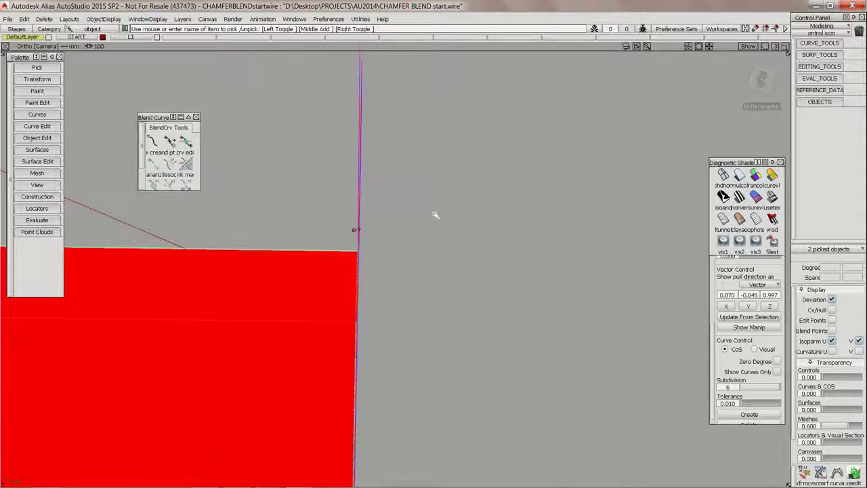
pyautogui.keyDown('alt'); pyautogui.keyDown('shift'); pyautogui.moveTo(355, 231); pyautogui.dragTo(496, 203); pyautogui.keyUp('shift'); pyautogui.keyUp('alt')
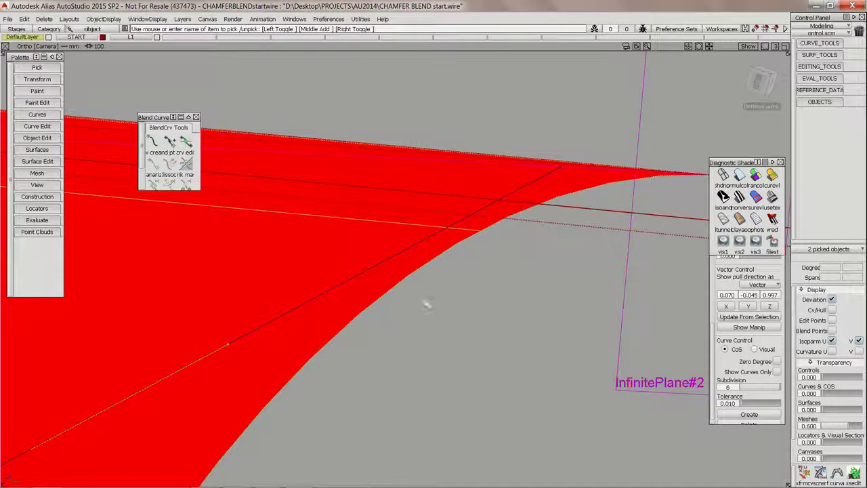
pyautogui.click(425, 302)
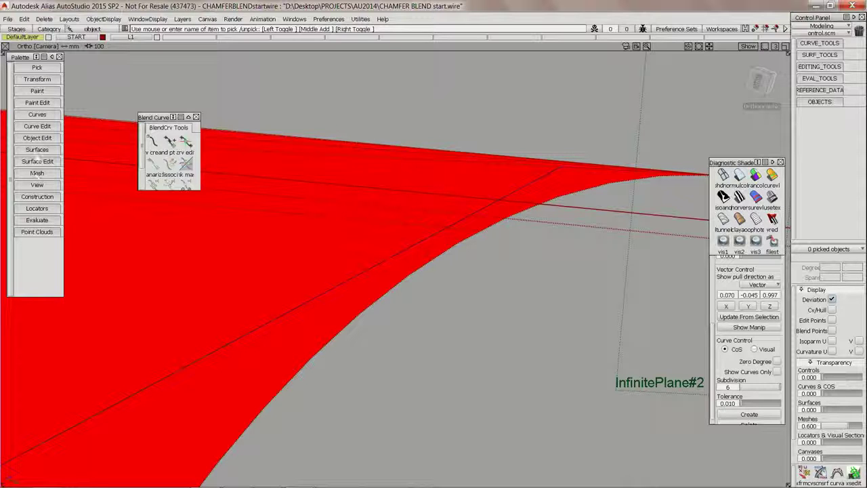
# Build a double-sided multi-surface draft from the draft angle curve on the surface, with the construction vector as pull direction
pyautogui.click(36, 149)
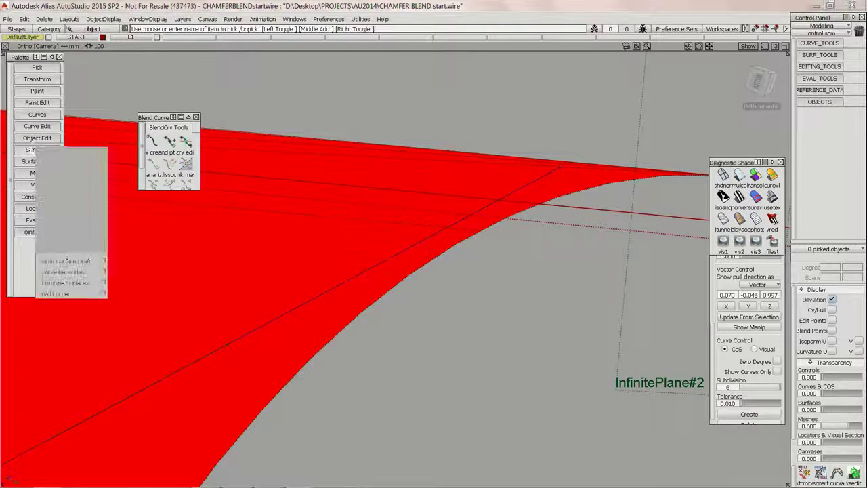
pyautogui.click(82, 262)
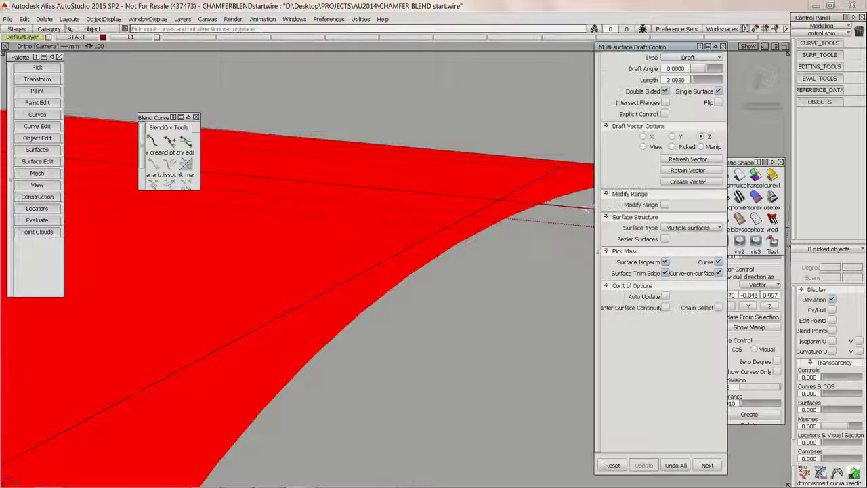
pyautogui.click(419, 226)
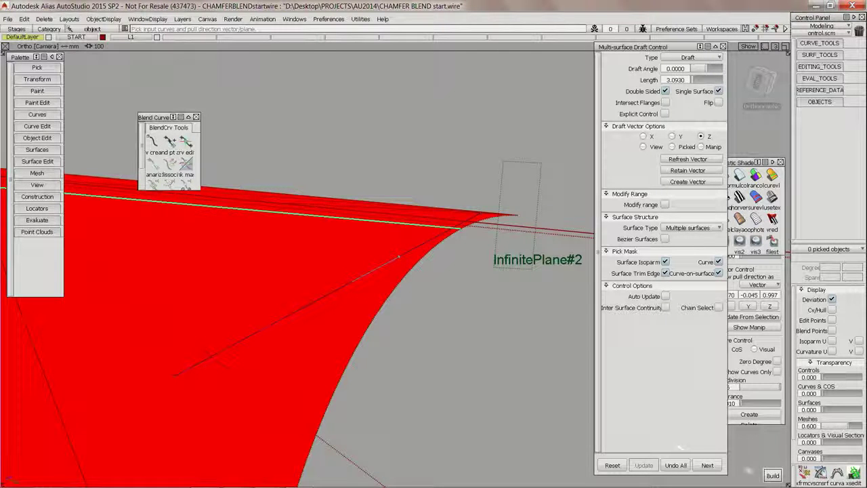
pyautogui.click(399, 257)
# Examine how the double-sided draft surface meets the shaded surface and the placed line near InfinitePlane#2
pyautogui.keyDown('alt'); pyautogui.keyDown('shift'); pyautogui.moveTo(418, 225); pyautogui.dragTo(433, 189); pyautogui.keyUp('shift'); pyautogui.keyUp('alt')
pyautogui.keyDown('alt'); pyautogui.keyDown('shift'); pyautogui.moveTo(434, 190); pyautogui.dragTo(582, 203, button='right'); pyautogui.keyUp('shift'); pyautogui.keyUp('alt')
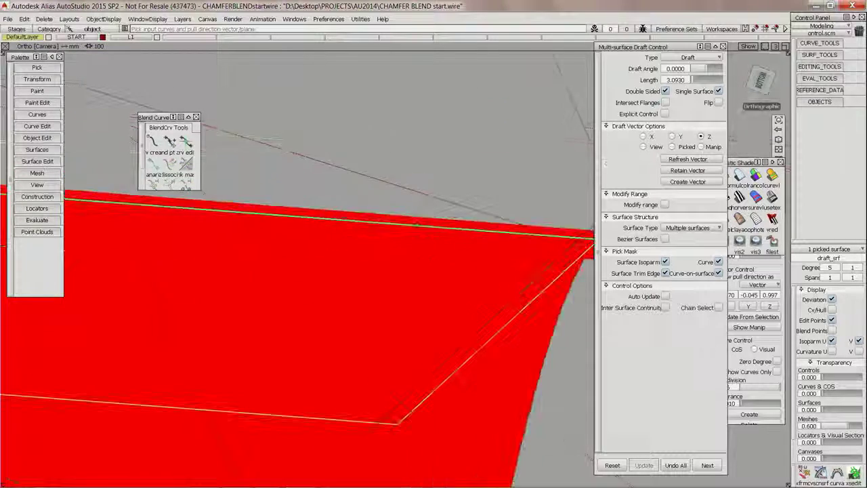
pyautogui.keyDown('alt'); pyautogui.keyDown('shift'); pyautogui.moveTo(583, 203); pyautogui.dragTo(365, 186, button='middle'); pyautogui.keyUp('shift'); pyautogui.keyUp('alt')
pyautogui.keyDown('alt'); pyautogui.keyDown('shift'); pyautogui.moveTo(363, 184); pyautogui.dragTo(393, 229); pyautogui.keyUp('shift'); pyautogui.keyUp('alt')
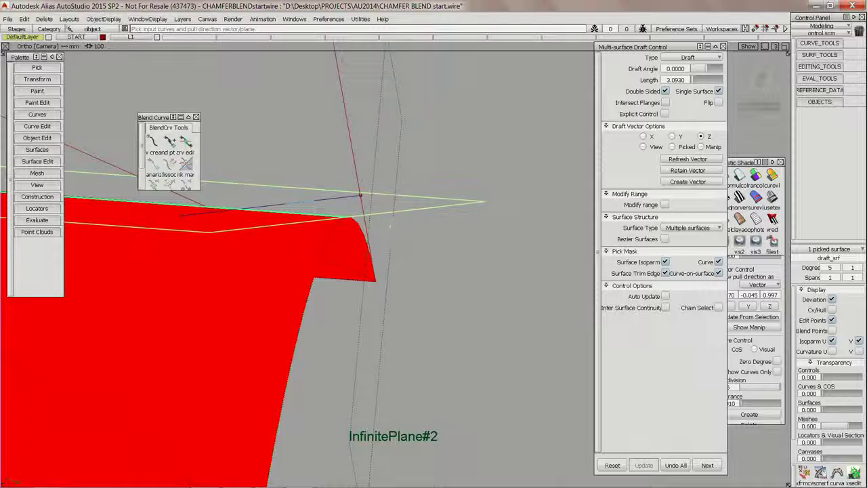
pyautogui.keyDown('alt'); pyautogui.keyDown('shift'); pyautogui.moveTo(389, 227); pyautogui.dragTo(303, 163); pyautogui.keyUp('shift'); pyautogui.keyUp('alt')
pyautogui.keyDown('alt'); pyautogui.keyDown('shift'); pyautogui.moveTo(302, 163); pyautogui.dragTo(535, 246, button='middle'); pyautogui.keyUp('shift'); pyautogui.keyUp('alt')
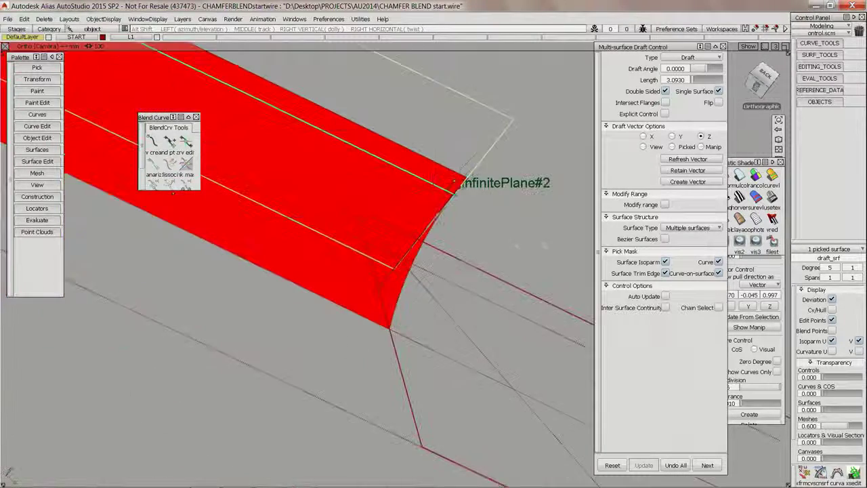
pyautogui.keyDown('alt'); pyautogui.keyDown('shift'); pyautogui.moveTo(173, 193); pyautogui.dragTo(368, 185); pyautogui.keyUp('shift'); pyautogui.keyUp('alt')
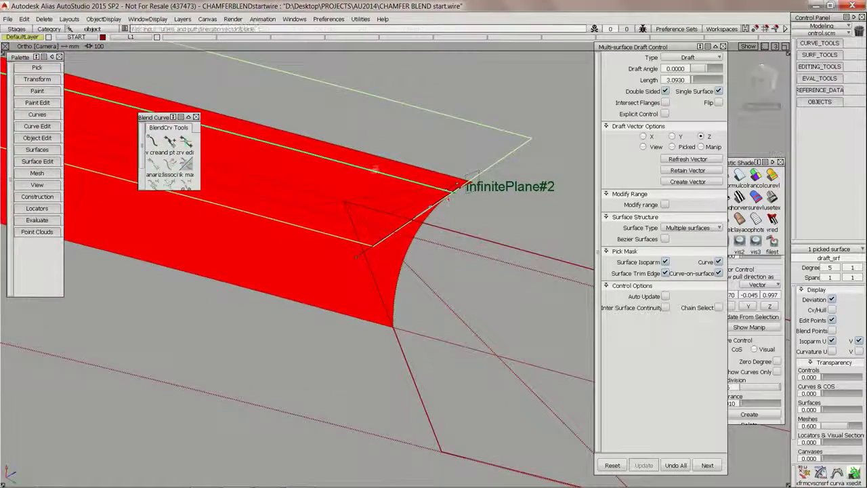
pyautogui.keyDown('alt'); pyautogui.keyDown('shift'); pyautogui.moveTo(375, 169); pyautogui.dragTo(284, 174, button='right'); pyautogui.keyUp('shift'); pyautogui.keyUp('alt')
pyautogui.keyDown('alt'); pyautogui.keyDown('shift'); pyautogui.moveTo(406, 183); pyautogui.dragTo(372, 186); pyautogui.keyUp('shift'); pyautogui.keyUp('alt')
pyautogui.keyDown('ctrl'); pyautogui.keyDown('shift'); pyautogui.moveTo(467, 166); pyautogui.dragTo(423, 210); pyautogui.keyUp('shift'); pyautogui.keyUp('ctrl')
pyautogui.keyDown('alt'); pyautogui.keyDown('shift'); pyautogui.moveTo(423, 210); pyautogui.dragTo(460, 92, button='right'); pyautogui.keyUp('shift'); pyautogui.keyUp('alt')
pyautogui.keyDown('alt'); pyautogui.keyDown('shift'); pyautogui.moveTo(463, 230); pyautogui.dragTo(539, 222, button='middle'); pyautogui.keyUp('shift'); pyautogui.keyUp('alt')
# Reopen the draft surface for editing, make it single-sided, flip its direction and update it
pyautogui.keyDown('ctrl'); pyautogui.keyDown('shift'); pyautogui.moveTo(608, 100); pyautogui.dragTo(603, 149); pyautogui.keyUp('shift'); pyautogui.keyUp('ctrl')
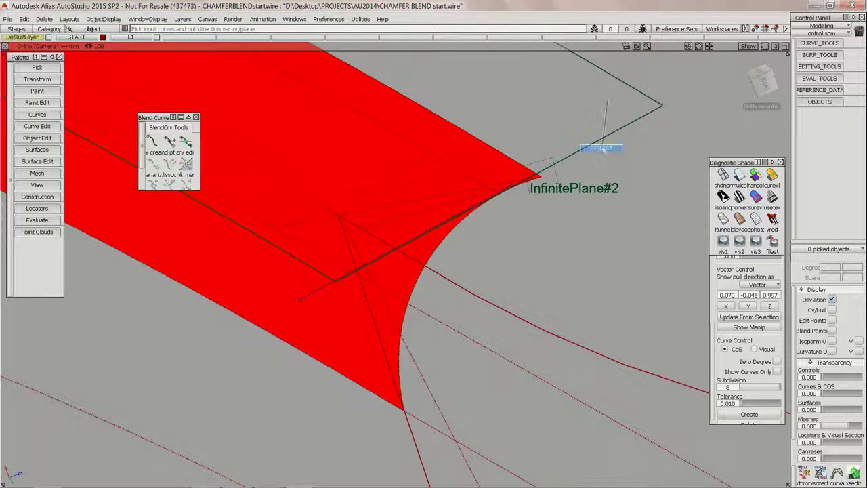
pyautogui.click(601, 148)
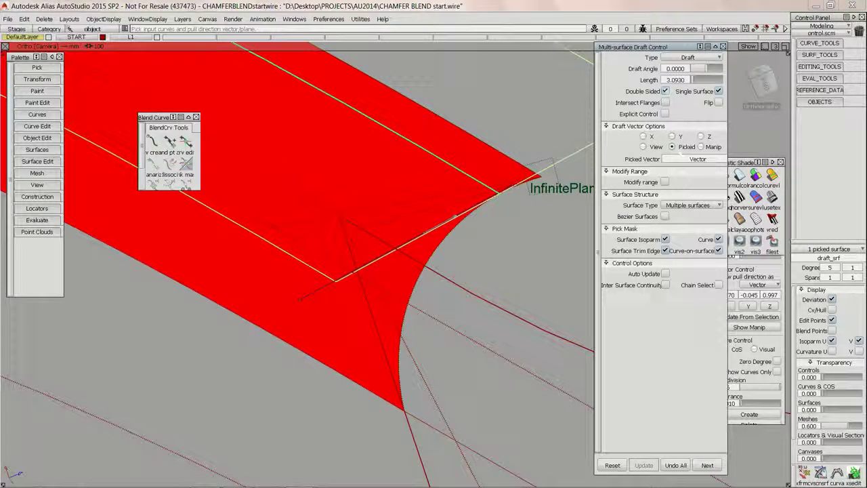
pyautogui.click(665, 92)
pyautogui.click(768, 476)
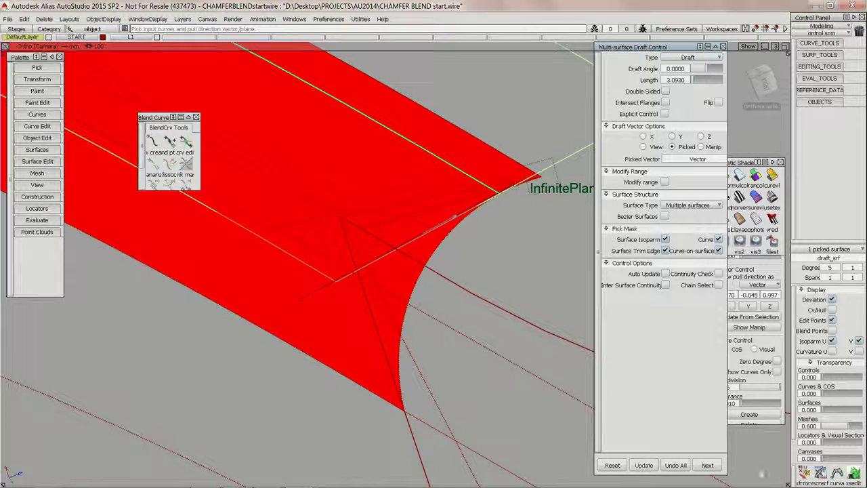
pyautogui.click(718, 102)
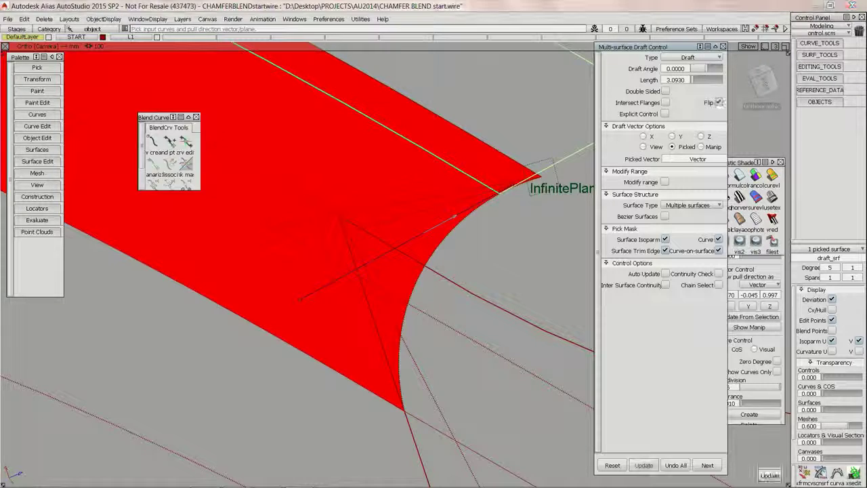
pyautogui.click(768, 475)
pyautogui.keyDown('alt'); pyautogui.keyDown('shift'); pyautogui.moveTo(493, 245); pyautogui.dragTo(491, 284); pyautogui.keyUp('shift'); pyautogui.keyUp('alt')
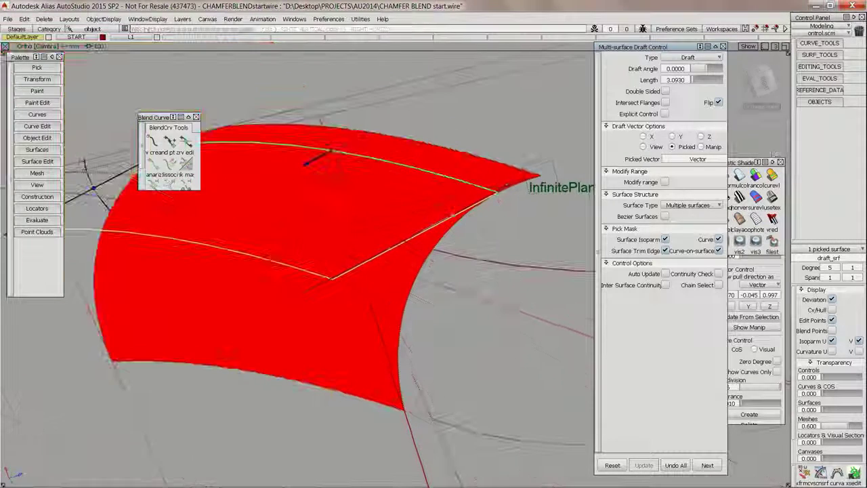
# Finish the draft surface and try to extend its edge that lies on the draft angle curve
pyautogui.click(707, 465)
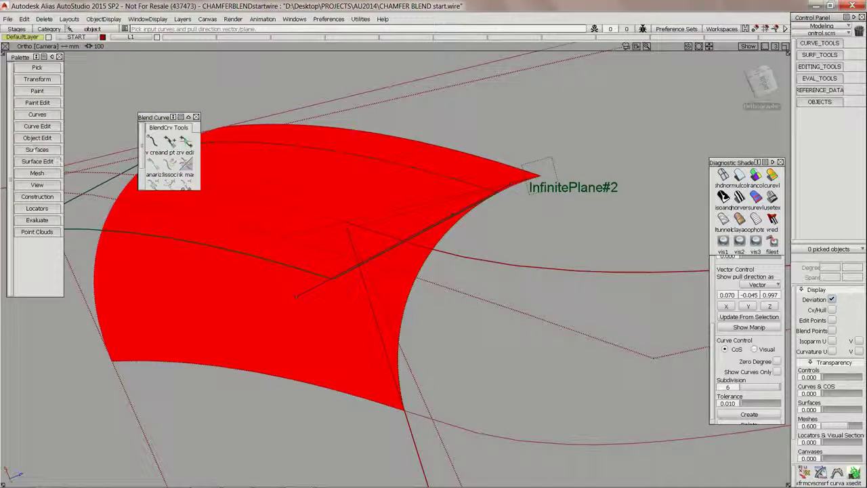
pyautogui.click(38, 138)
pyautogui.click(52, 163)
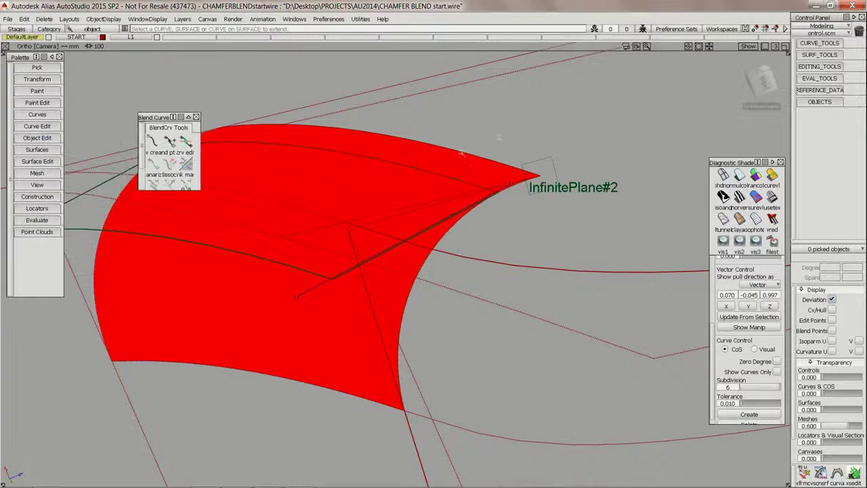
pyautogui.click(498, 191)
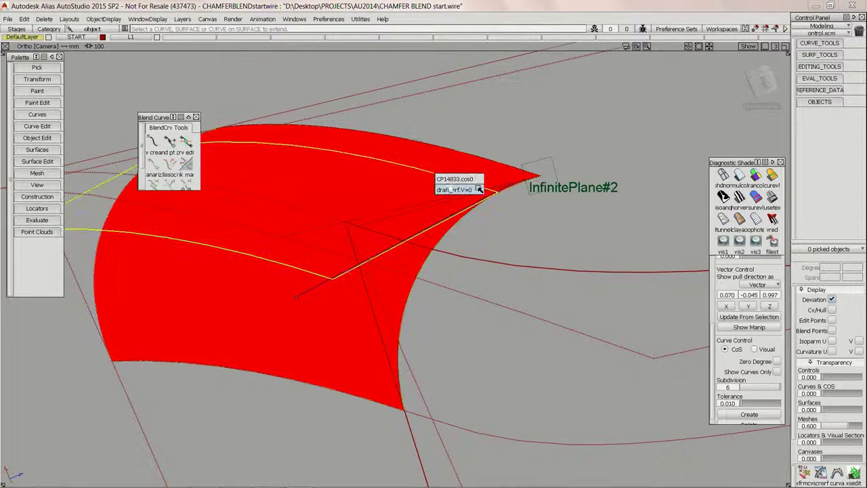
pyautogui.moveTo(574, 207); pyautogui.dragTo(625, 179)
pyautogui.click(391, 267)
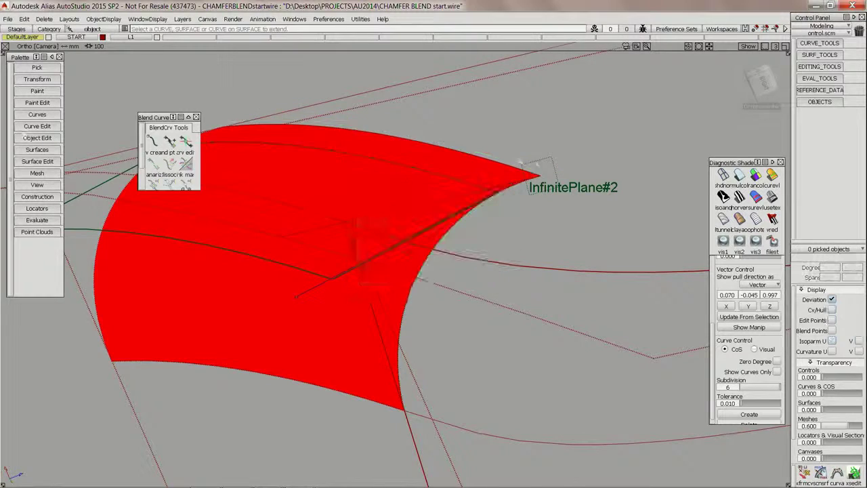
# Enable Merge with Extrapolate in the Extend options and extend the draft surface from its edge on the draft angle curve
pyautogui.click(37, 138)
pyautogui.click(132, 162)
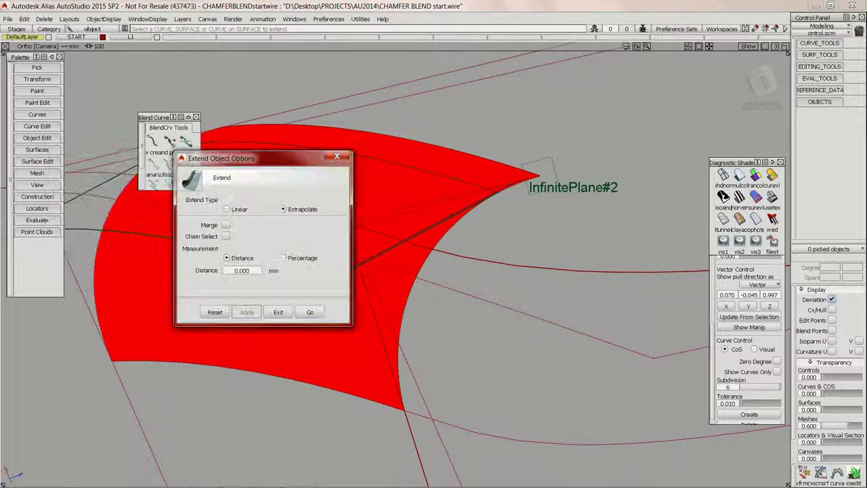
pyautogui.click(225, 223)
pyautogui.click(309, 312)
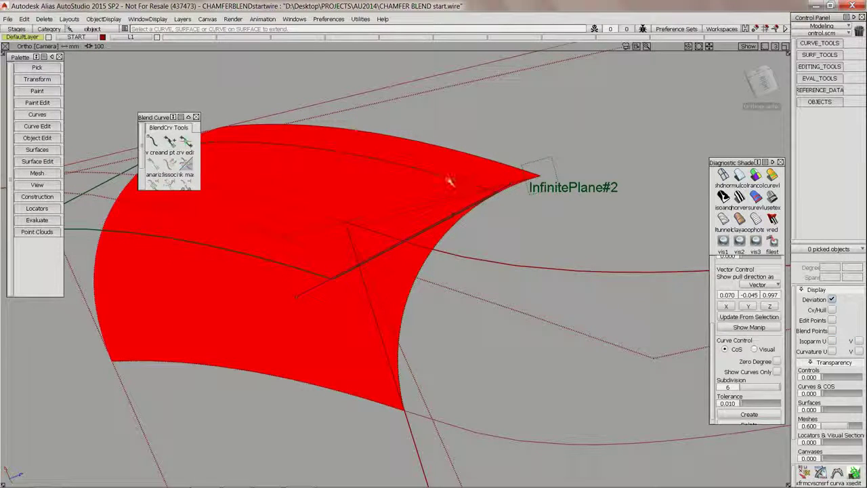
pyautogui.click(478, 177)
pyautogui.click(490, 192)
pyautogui.press('Return')
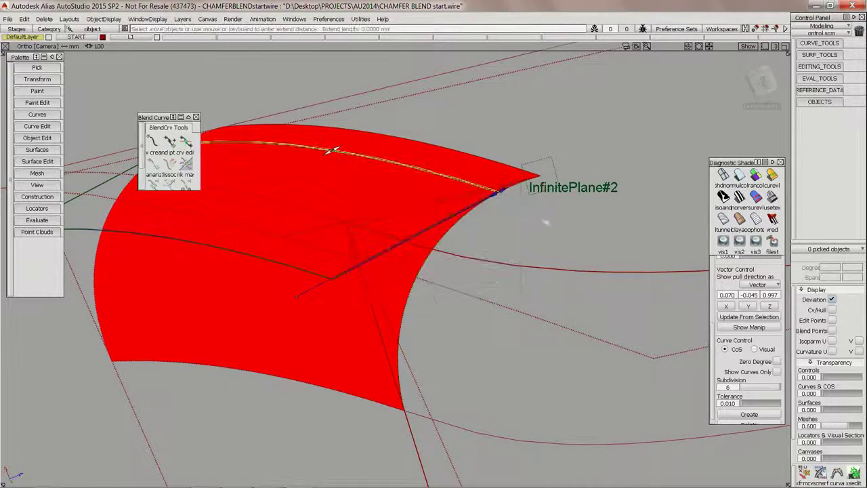
# Turn off the diagnostic shading and leave nothing selected around the curved section between InfinitePlane#2 and InfinitePlane
pyautogui.moveTo(321, 309)
pyautogui.keyDown('alt'); pyautogui.keyDown('shift'); pyautogui.mouseDown()
pyautogui.moveTo(477, 218)
pyautogui.moveTo(461, 196)
pyautogui.moveTo(449, 142)
pyautogui.moveTo(383, 231)
pyautogui.moveTo(349, 240)
pyautogui.mouseUp(); pyautogui.keyUp('shift'); pyautogui.keyUp('alt')
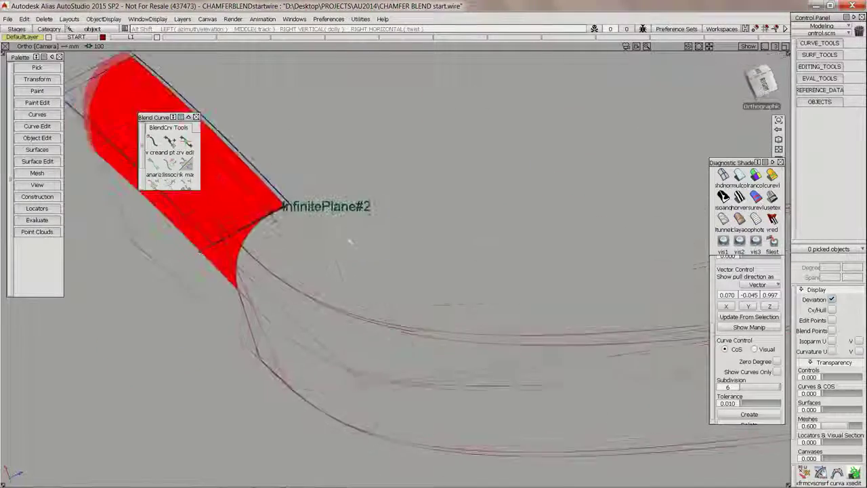
pyautogui.click(723, 175)
pyautogui.keyDown('alt'); pyautogui.keyDown('shift'); pyautogui.moveTo(464, 162); pyautogui.dragTo(438, 248); pyautogui.keyUp('shift'); pyautogui.keyUp('alt')
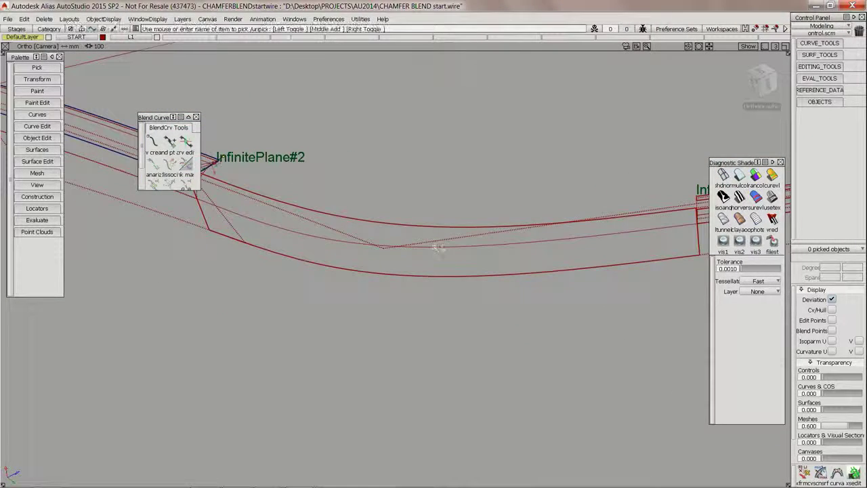
pyautogui.click(438, 248)
pyautogui.click(472, 165)
pyautogui.keyDown('alt'); pyautogui.keyDown('shift'); pyautogui.moveTo(598, 168); pyautogui.dragTo(654, 212); pyautogui.keyUp('shift'); pyautogui.keyUp('alt')
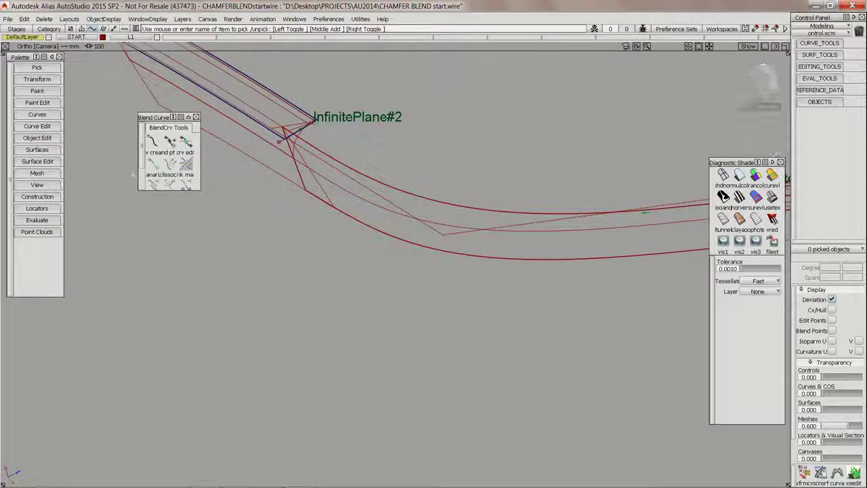
# Create a freeform blend from the draft surface's end edge at InfinitePlane#2 to the chamfer surface's edge at InfinitePlane
pyautogui.click(37, 149)
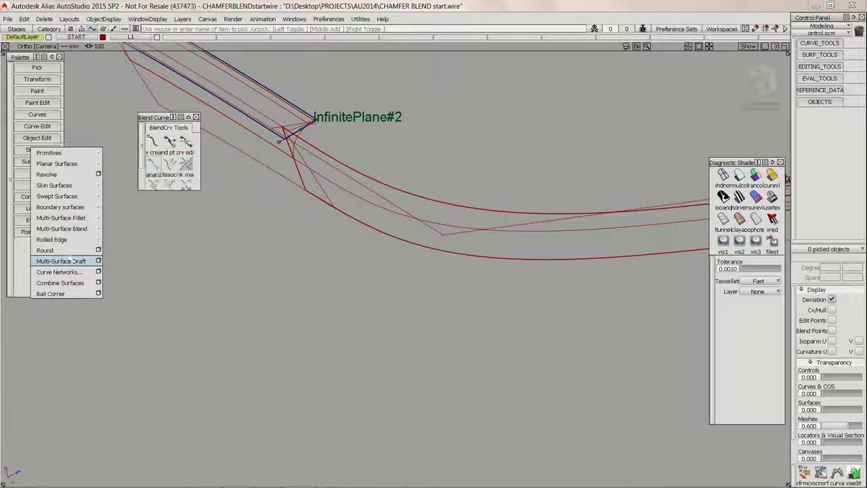
pyautogui.moveTo(72, 229)
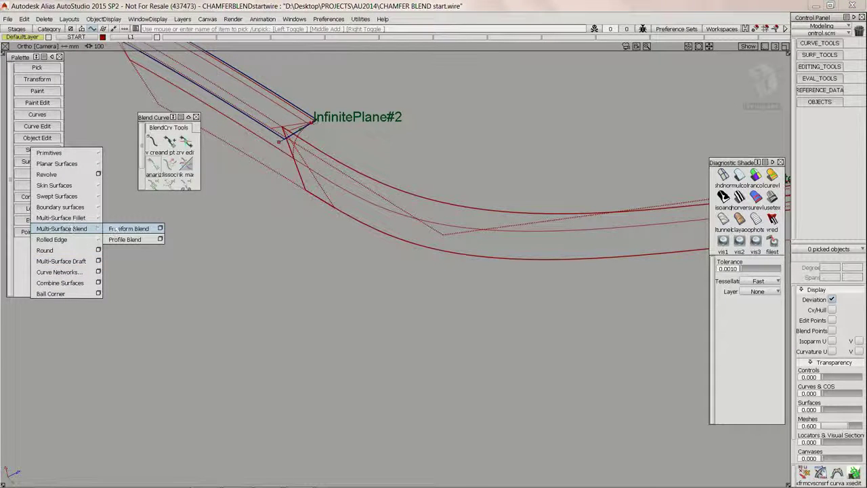
pyautogui.click(115, 229)
pyautogui.keyDown('alt'); pyautogui.keyDown('shift'); pyautogui.moveTo(294, 142); pyautogui.dragTo(369, 137, button='right'); pyautogui.keyUp('shift'); pyautogui.keyUp('alt')
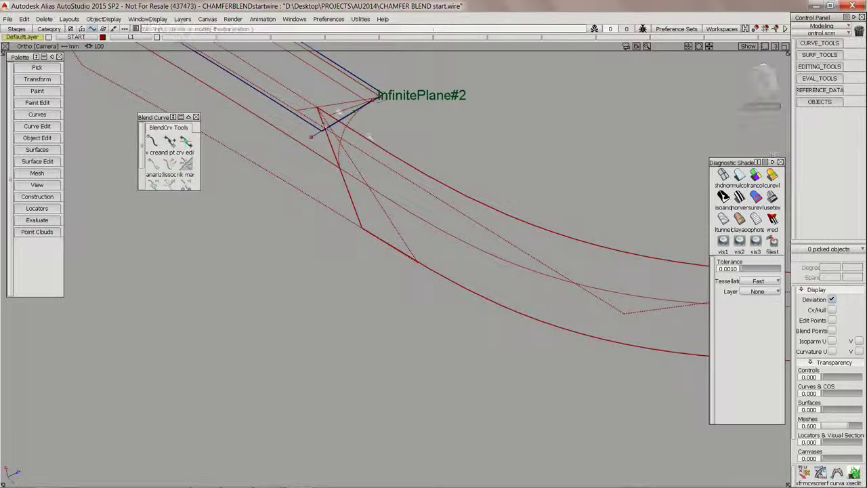
pyautogui.click(343, 115)
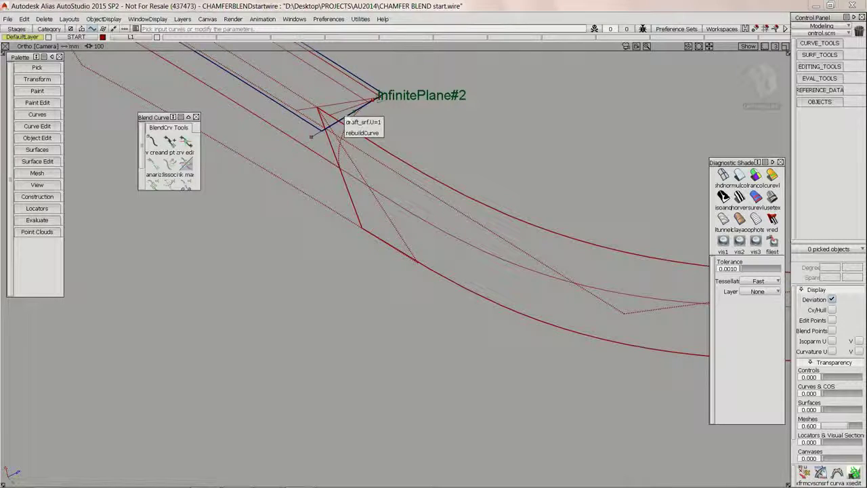
pyautogui.click(356, 121)
pyautogui.keyDown('alt'); pyautogui.keyDown('shift'); pyautogui.moveTo(357, 123); pyautogui.dragTo(298, 132, button='right'); pyautogui.keyUp('shift'); pyautogui.keyUp('alt')
pyautogui.keyDown('alt'); pyautogui.keyDown('shift'); pyautogui.moveTo(366, 135); pyautogui.dragTo(81, 139, button='middle'); pyautogui.keyUp('shift'); pyautogui.keyUp('alt')
pyautogui.keyDown('alt'); pyautogui.keyDown('shift'); pyautogui.moveTo(518, 238); pyautogui.dragTo(566, 216, button='right'); pyautogui.keyUp('shift'); pyautogui.keyUp('alt')
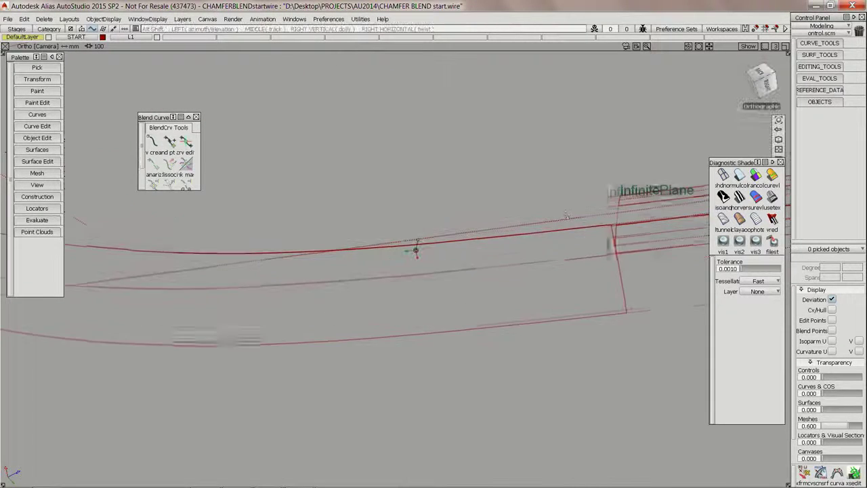
pyautogui.keyDown('alt'); pyautogui.keyDown('shift'); pyautogui.moveTo(416, 250); pyautogui.dragTo(405, 204); pyautogui.keyUp('shift'); pyautogui.keyUp('alt')
pyautogui.click(405, 205)
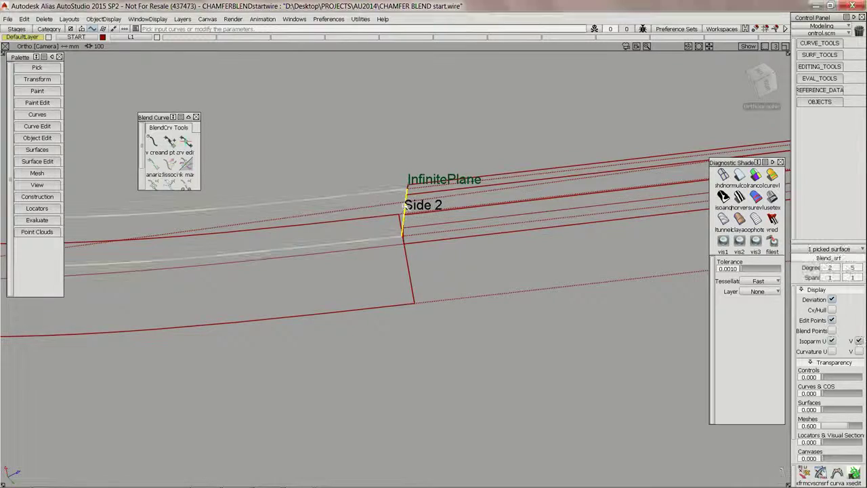
# Display the CVs and hulls of the blend surface and the adjacent face FACE8371 and compare their rows
pyautogui.keyDown('alt'); pyautogui.keyDown('shift'); pyautogui.moveTo(404, 205); pyautogui.dragTo(202, 239, button='right'); pyautogui.keyUp('shift'); pyautogui.keyUp('alt')
pyautogui.keyDown('alt'); pyautogui.keyDown('shift'); pyautogui.moveTo(202, 239); pyautogui.dragTo(667, 240, button='middle'); pyautogui.keyUp('shift'); pyautogui.keyUp('alt')
pyautogui.click(831, 309)
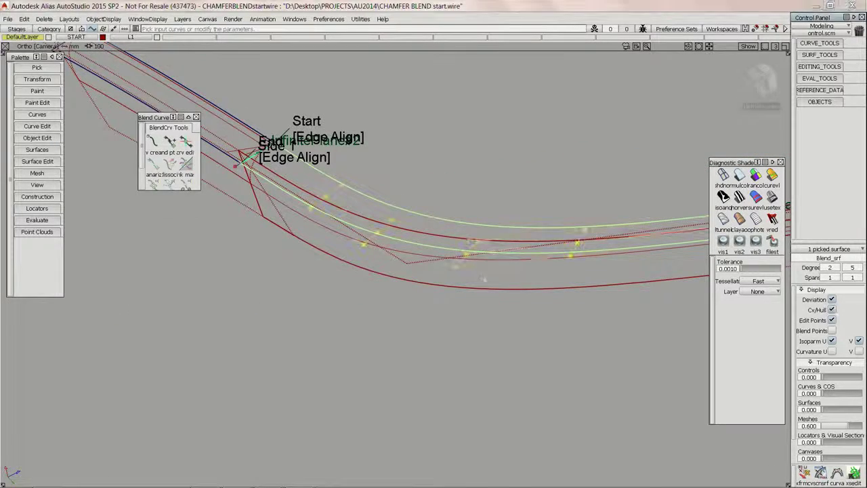
pyautogui.moveTo(625, 241)
pyautogui.keyDown('alt'); pyautogui.keyDown('shift'); pyautogui.mouseDown()
pyautogui.moveTo(501, 261)
pyautogui.moveTo(476, 274)
pyautogui.moveTo(443, 269)
pyautogui.moveTo(435, 290)
pyautogui.mouseUp(); pyautogui.keyUp('shift'); pyautogui.keyUp('alt')
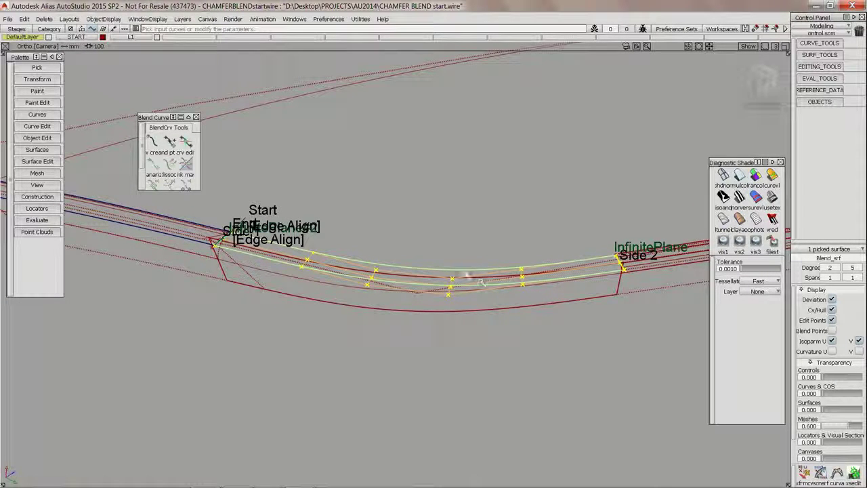
pyautogui.click(409, 250)
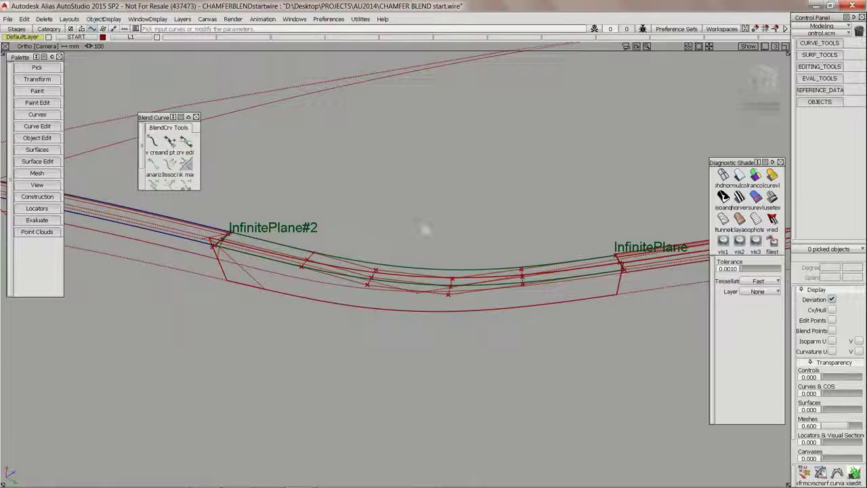
pyautogui.keyDown('alt'); pyautogui.keyDown('shift'); pyautogui.moveTo(434, 289); pyautogui.dragTo(447, 265, button='right'); pyautogui.keyUp('shift'); pyautogui.keyUp('alt')
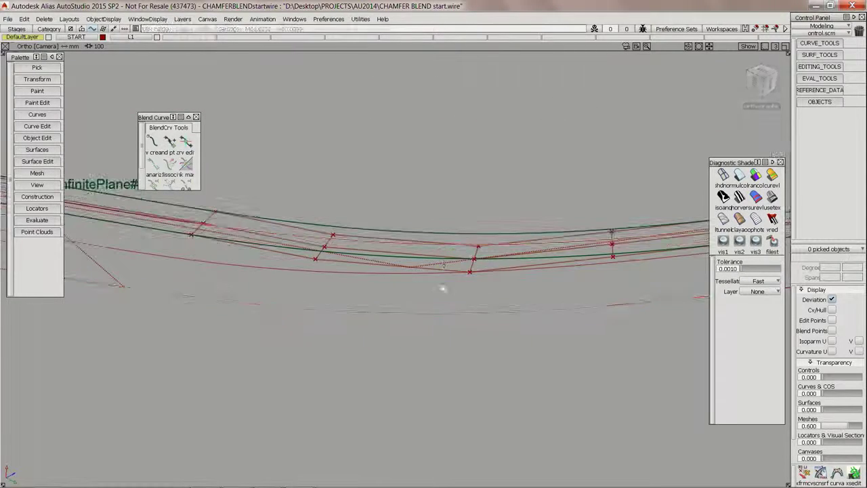
pyautogui.click(442, 287)
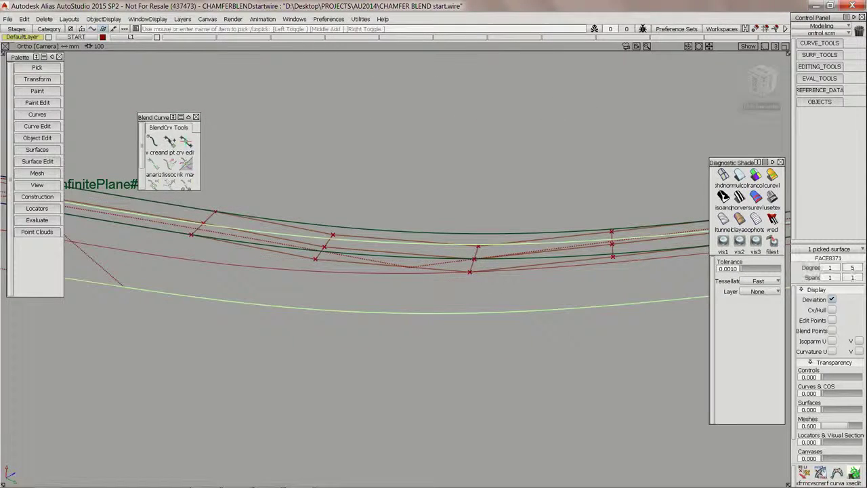
pyautogui.click(831, 310)
pyautogui.keyDown('alt'); pyautogui.keyDown('shift'); pyautogui.moveTo(467, 254); pyautogui.dragTo(447, 252, button='right'); pyautogui.keyUp('shift'); pyautogui.keyUp('alt')
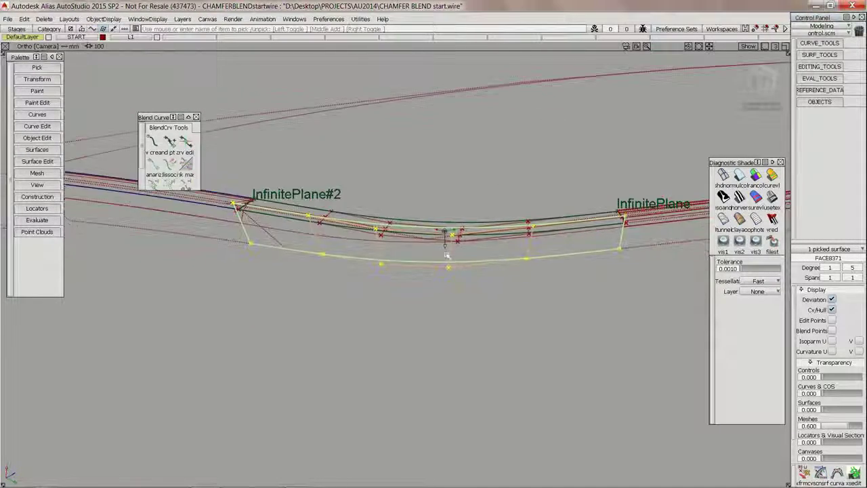
pyautogui.keyDown('alt'); pyautogui.keyDown('shift'); pyautogui.moveTo(447, 251); pyautogui.dragTo(445, 238); pyautogui.keyUp('shift'); pyautogui.keyUp('alt')
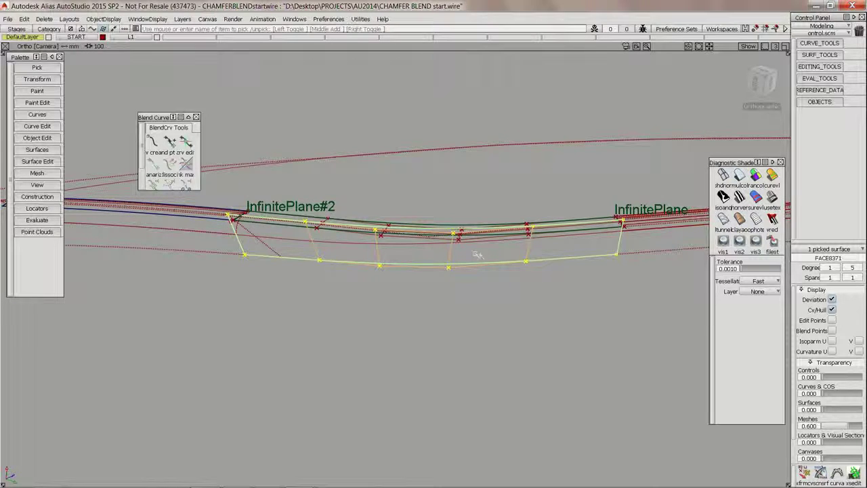
pyautogui.keyDown('alt'); pyautogui.keyDown('shift'); pyautogui.moveTo(249, 250); pyautogui.dragTo(431, 220); pyautogui.keyUp('shift'); pyautogui.keyUp('alt')
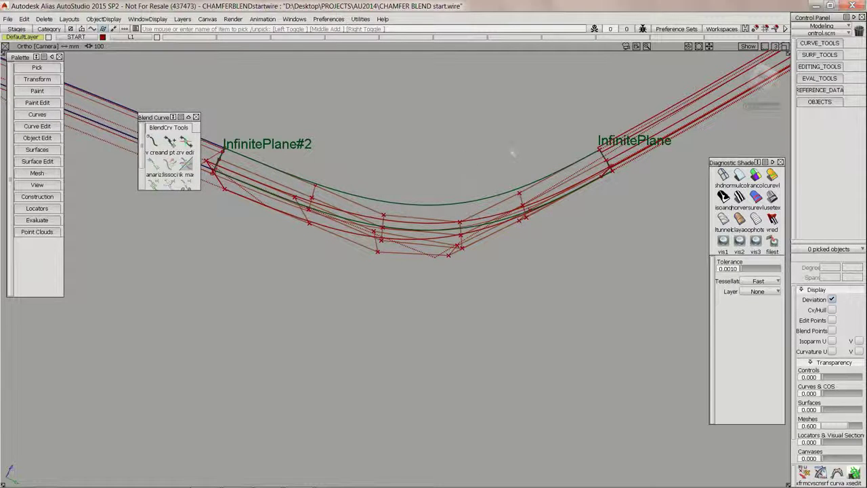
# Reopen the freeform blend, enable Explicit Control with U degree 2 and maximum spans 1, and update it
pyautogui.click(502, 203)
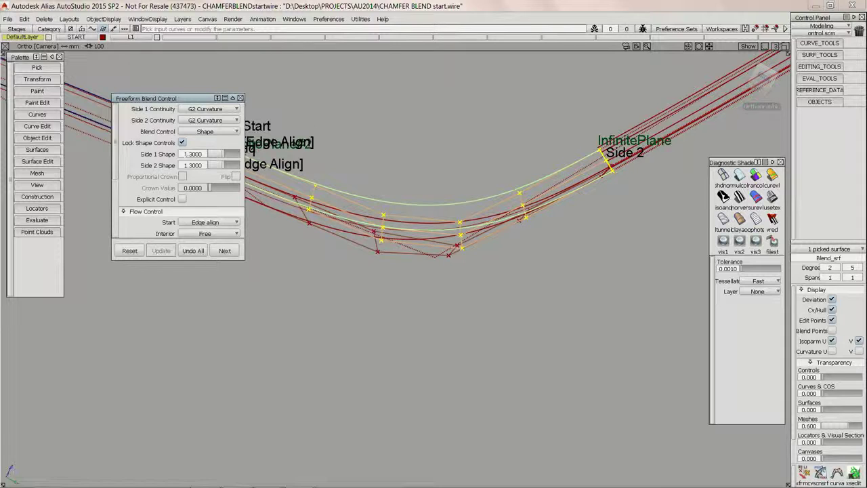
pyautogui.click(182, 198)
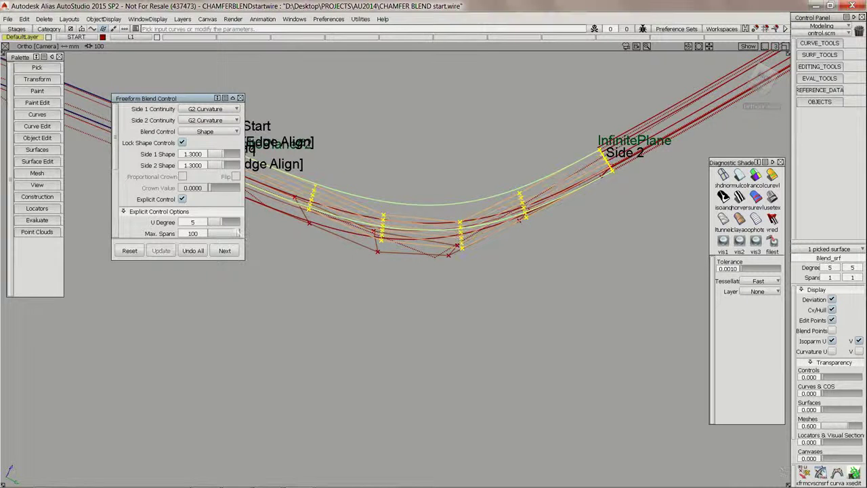
pyautogui.moveTo(217, 222)
pyautogui.mouseDown()
pyautogui.moveTo(208, 222)
pyautogui.moveTo(207, 233)
pyautogui.mouseUp()
pyautogui.click(161, 251)
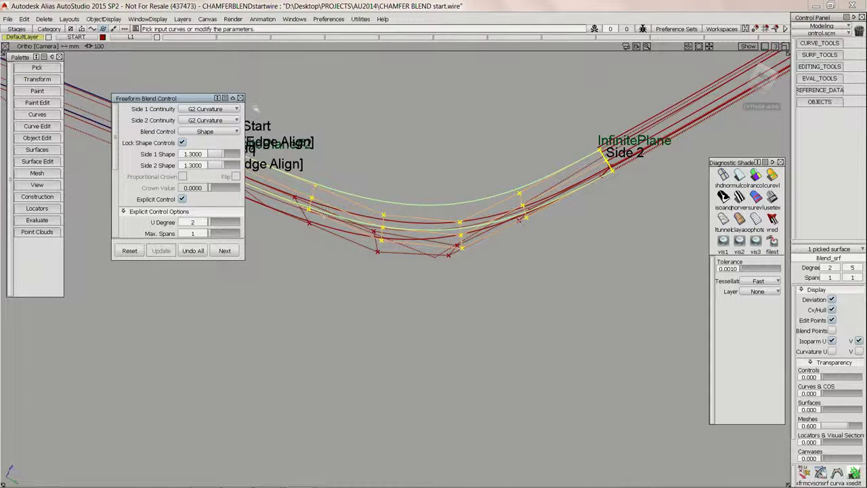
pyautogui.click(240, 99)
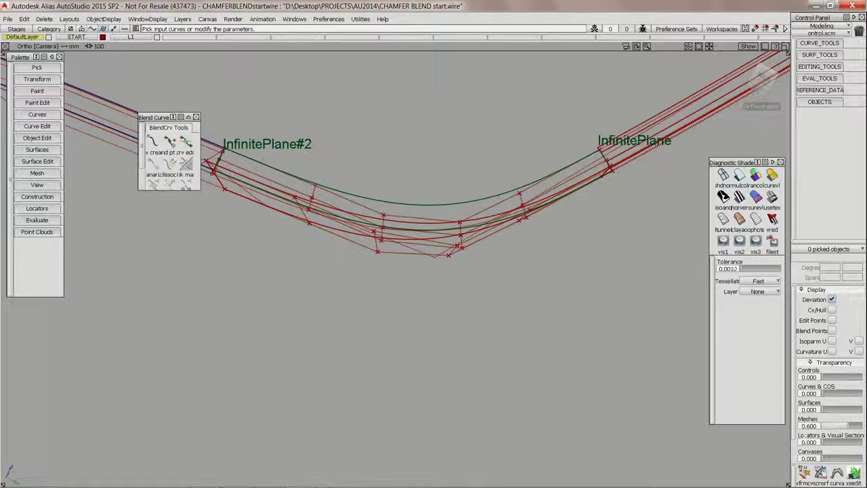
# Pick the blend surface's interior CV row nearest InfinitePlane for a hull-direction move and accept removing the construction history
pyautogui.click(804, 472)
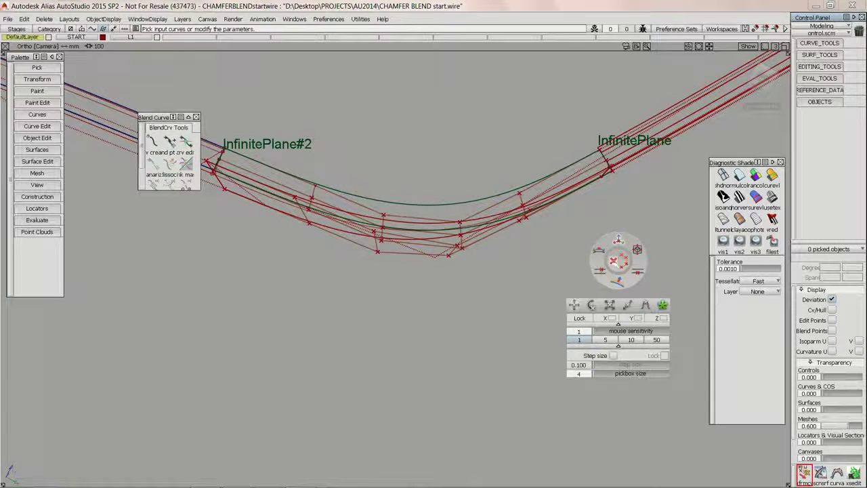
pyautogui.click(599, 251)
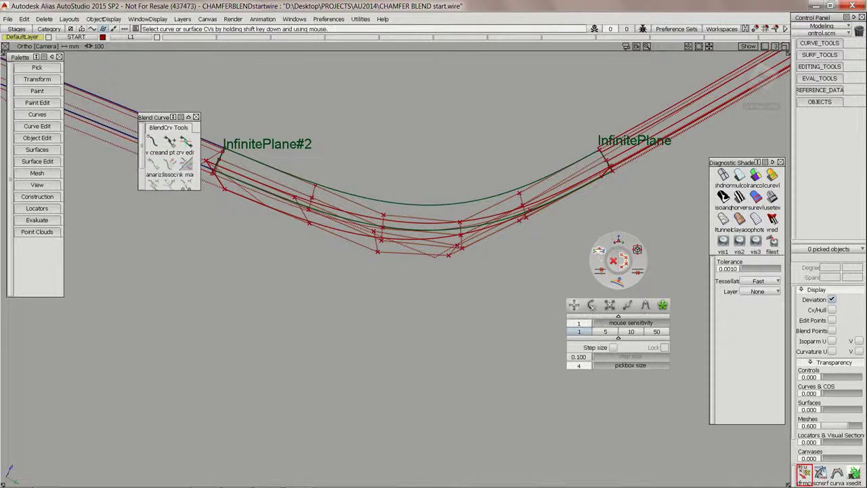
pyautogui.keyDown('shift'); pyautogui.click(523, 201); pyautogui.keyUp('shift')
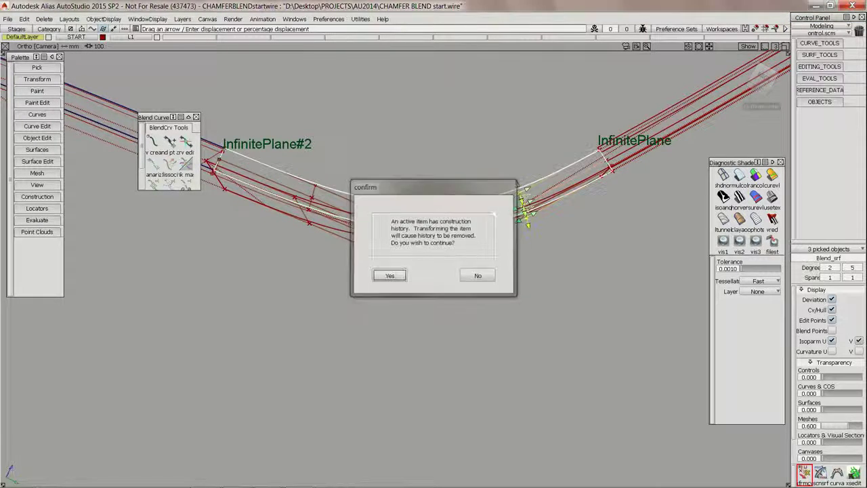
pyautogui.press('Return')
# Slide the picked CV row along its hulls toward InfinitePlane to line it up with the adjacent face's CV row
pyautogui.keyDown('alt'); pyautogui.keyDown('shift'); pyautogui.moveTo(536, 253); pyautogui.dragTo(535, 229); pyautogui.keyUp('shift'); pyautogui.keyUp('alt')
pyautogui.keyDown('alt'); pyautogui.keyDown('shift'); pyautogui.moveTo(535, 229); pyautogui.dragTo(533, 213, button='right'); pyautogui.keyUp('shift'); pyautogui.keyUp('alt')
pyautogui.keyDown('alt'); pyautogui.keyDown('shift'); pyautogui.moveTo(444, 233); pyautogui.dragTo(454, 180); pyautogui.keyUp('shift'); pyautogui.keyUp('alt')
pyautogui.keyDown('alt'); pyautogui.keyDown('shift'); pyautogui.moveTo(454, 180); pyautogui.dragTo(454, 176, button='right'); pyautogui.keyUp('shift'); pyautogui.keyUp('alt')
pyautogui.keyDown('alt'); pyautogui.keyDown('shift'); pyautogui.moveTo(454, 176); pyautogui.dragTo(627, 310, button='middle'); pyautogui.keyUp('shift'); pyautogui.keyUp('alt')
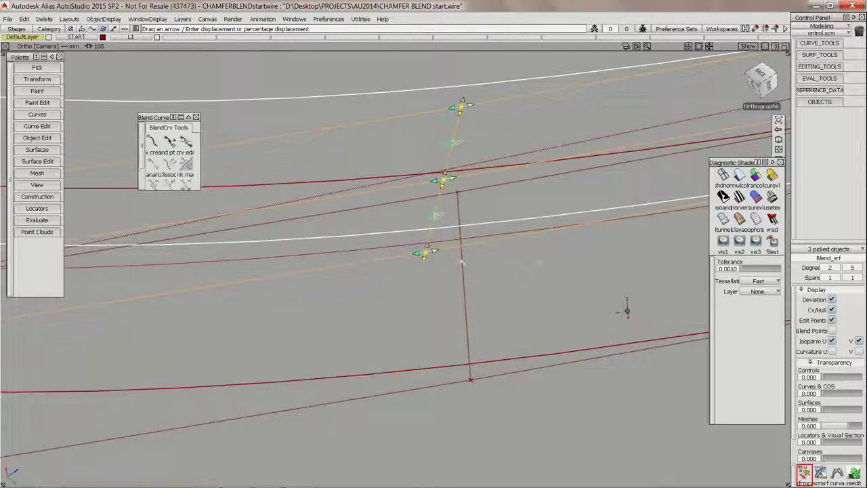
pyautogui.keyDown('alt'); pyautogui.keyDown('shift'); pyautogui.click(464, 260); pyautogui.keyUp('shift'); pyautogui.keyUp('alt')
pyautogui.moveTo(486, 302)
pyautogui.keyDown('alt'); pyautogui.keyDown('shift'); pyautogui.mouseDown()
pyautogui.moveTo(499, 239)
pyautogui.moveTo(482, 194)
pyautogui.mouseUp(); pyautogui.keyUp('shift'); pyautogui.keyUp('alt')
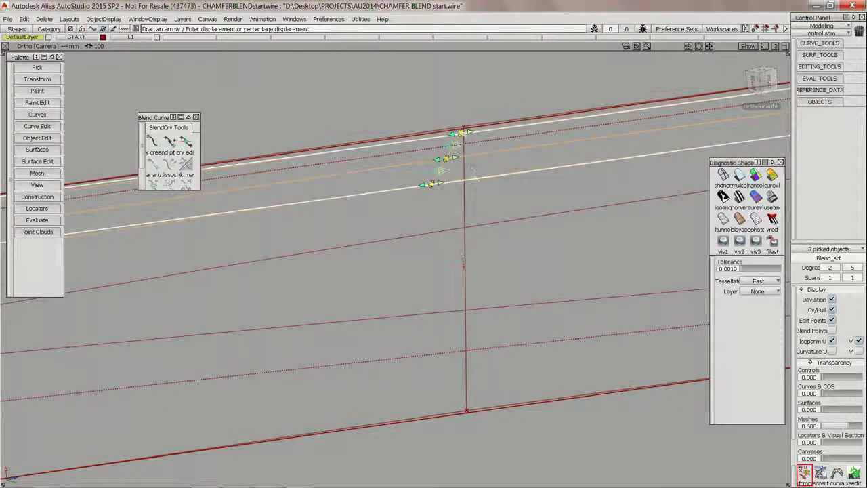
pyautogui.moveTo(461, 159); pyautogui.dragTo(489, 153)
pyautogui.keyDown('alt'); pyautogui.keyDown('shift'); pyautogui.moveTo(489, 163); pyautogui.dragTo(292, 251, button='right'); pyautogui.keyUp('shift'); pyautogui.keyUp('alt')
pyautogui.keyDown('alt'); pyautogui.keyDown('shift'); pyautogui.moveTo(291, 250); pyautogui.dragTo(568, 245, button='middle'); pyautogui.keyUp('shift'); pyautogui.keyUp('alt')
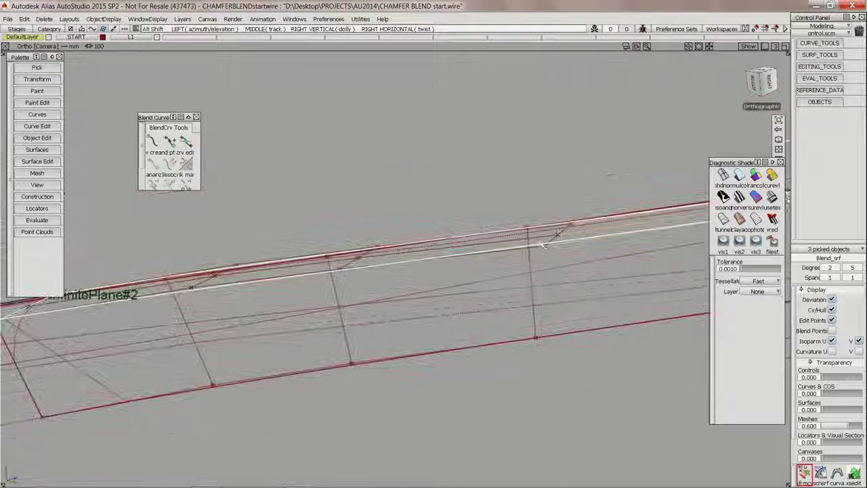
pyautogui.keyDown('alt'); pyautogui.keyDown('shift'); pyautogui.moveTo(569, 245); pyautogui.dragTo(540, 241); pyautogui.keyUp('shift'); pyautogui.keyUp('alt')
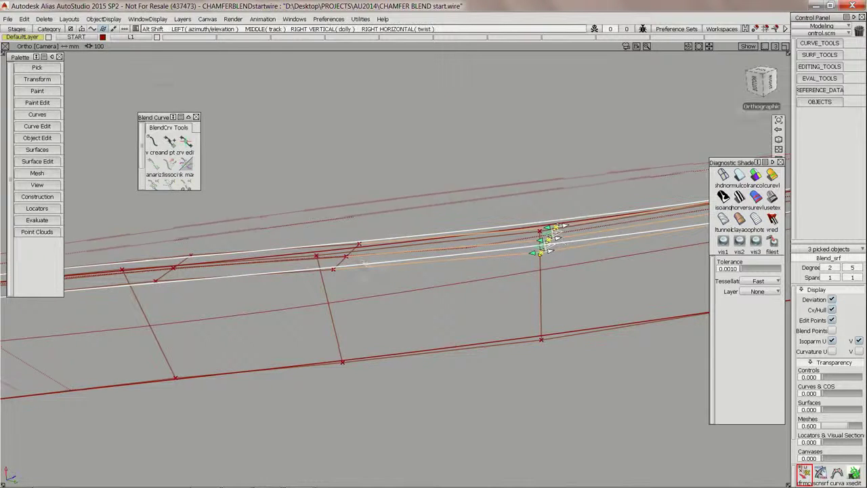
# Slide the blend surface's remaining interior CV rows along their hulls to line them up with the adjacent face's CV rows
pyautogui.keyDown('alt'); pyautogui.keyDown('shift'); pyautogui.moveTo(364, 269); pyautogui.dragTo(419, 282); pyautogui.keyUp('shift'); pyautogui.keyUp('alt')
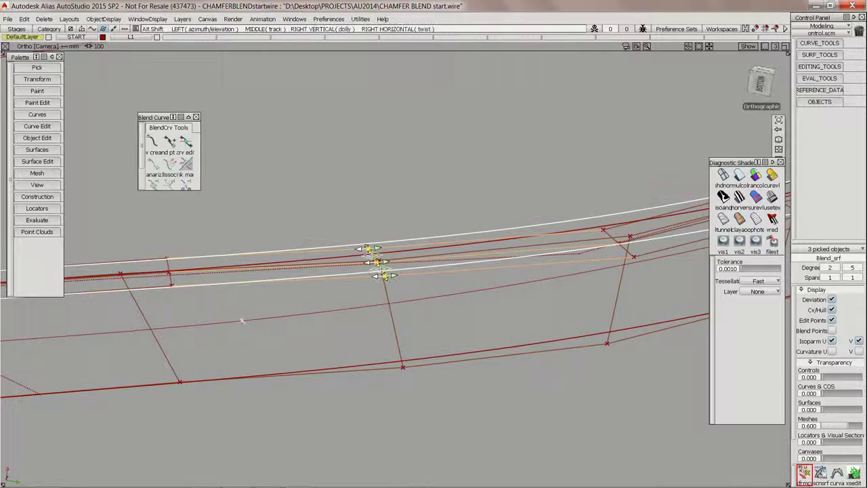
pyautogui.keyDown('alt'); pyautogui.keyDown('shift'); pyautogui.moveTo(379, 301); pyautogui.dragTo(426, 233); pyautogui.keyUp('shift'); pyautogui.keyUp('alt')
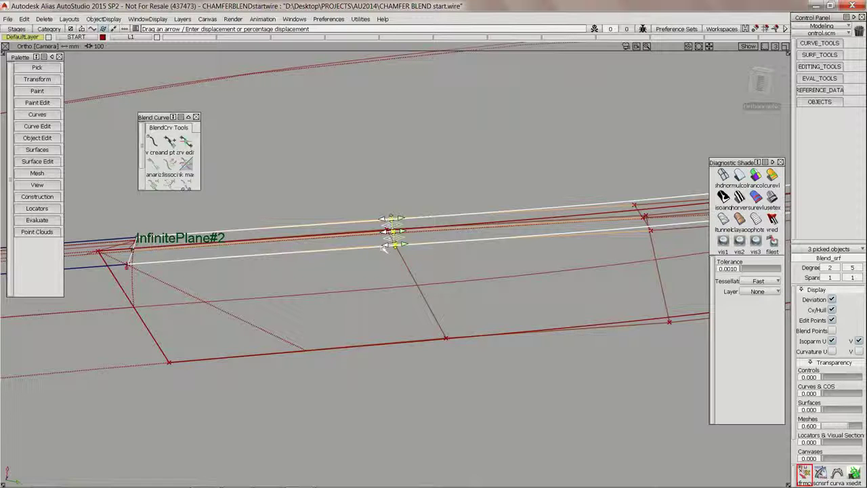
pyautogui.keyDown('alt'); pyautogui.keyDown('shift'); pyautogui.moveTo(378, 247); pyautogui.dragTo(358, 264); pyautogui.keyUp('shift'); pyautogui.keyUp('alt')
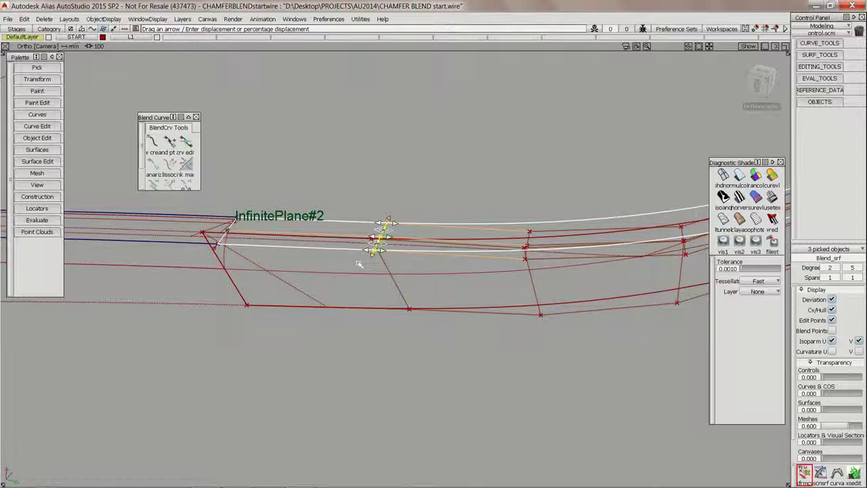
pyautogui.keyDown('ctrl'); pyautogui.keyDown('shift'); pyautogui.moveTo(442, 275); pyautogui.dragTo(441, 227); pyautogui.keyUp('shift'); pyautogui.keyUp('ctrl')
pyautogui.keyDown('alt'); pyautogui.keyDown('shift'); pyautogui.moveTo(589, 243); pyautogui.dragTo(496, 240, button='middle'); pyautogui.keyUp('shift'); pyautogui.keyUp('alt')
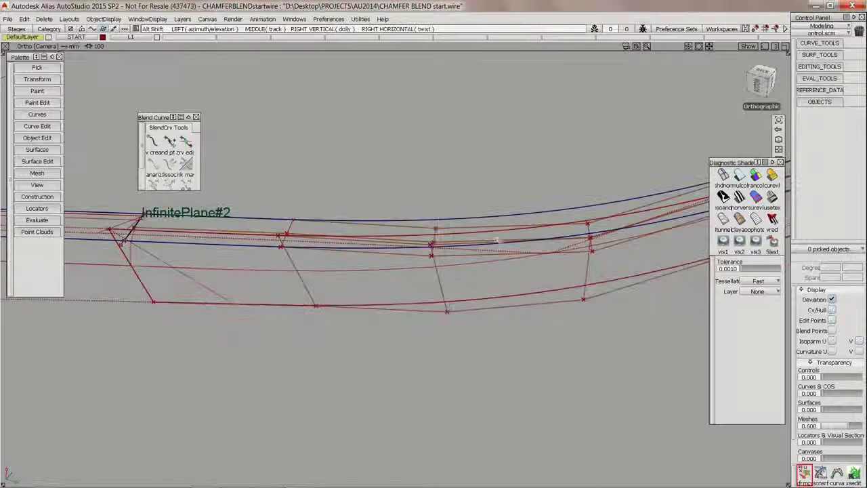
pyautogui.keyDown('alt'); pyautogui.keyDown('shift'); pyautogui.moveTo(496, 240); pyautogui.dragTo(443, 257); pyautogui.keyUp('shift'); pyautogui.keyUp('alt')
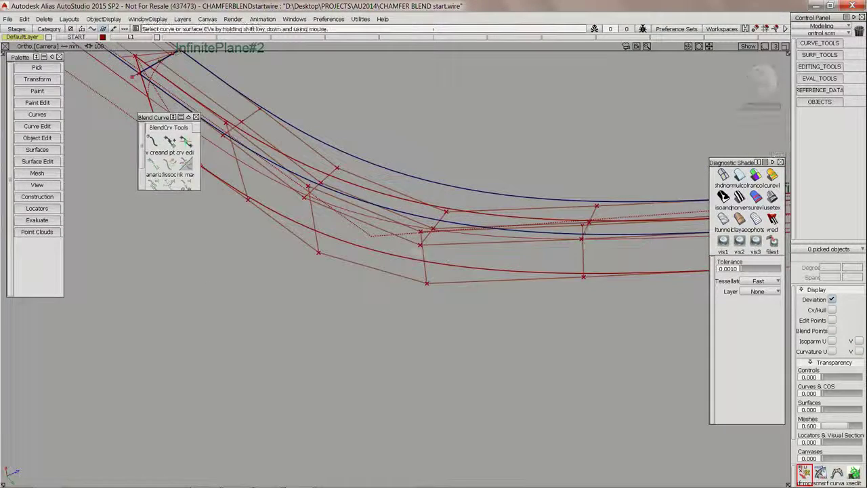
# Hide the surface CVs and display the CVs and hull of the blend curve between InfinitePlane#2 and InfinitePlane
pyautogui.click(196, 117)
pyautogui.keyDown('alt'); pyautogui.keyDown('shift'); pyautogui.moveTo(399, 237); pyautogui.dragTo(378, 265); pyautogui.keyUp('shift'); pyautogui.keyUp('alt')
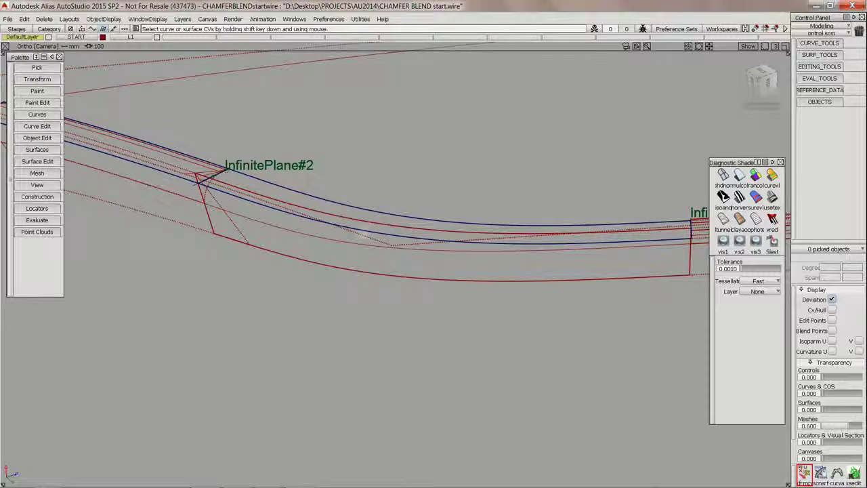
pyautogui.keyDown('alt'); pyautogui.keyDown('shift'); pyautogui.moveTo(377, 266); pyautogui.dragTo(521, 273); pyautogui.keyUp('shift'); pyautogui.keyUp('alt')
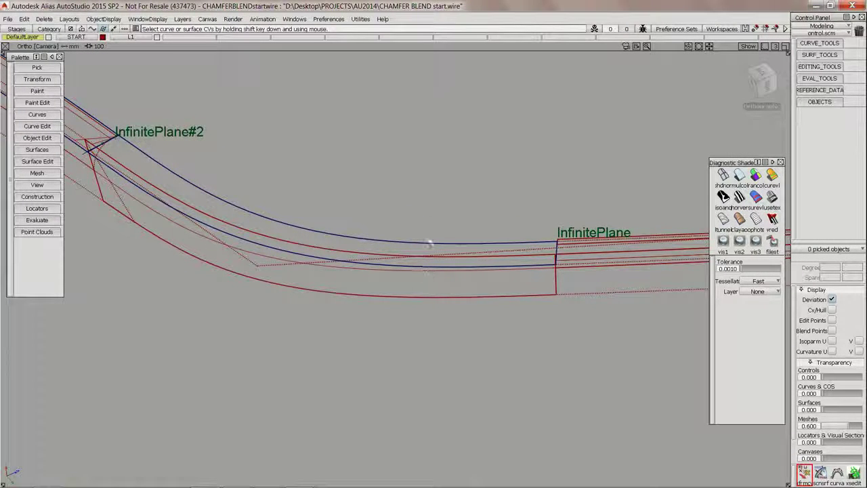
pyautogui.keyDown('alt'); pyautogui.keyDown('shift'); pyautogui.moveTo(470, 271); pyautogui.dragTo(492, 234); pyautogui.keyUp('shift'); pyautogui.keyUp('alt')
pyautogui.click(474, 262)
pyautogui.click(474, 262)
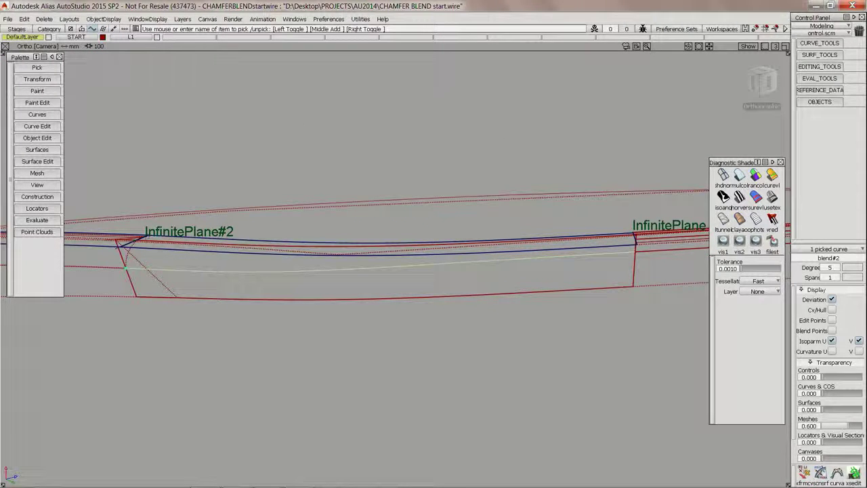
pyautogui.click(832, 309)
# Display the CVs and hulls of the face crossed by the blend curve to compare its rows with the curve's CVs
pyautogui.keyDown('ctrl'); pyautogui.keyDown('shift'); pyautogui.moveTo(450, 336); pyautogui.dragTo(455, 299); pyautogui.keyUp('shift'); pyautogui.keyUp('ctrl')
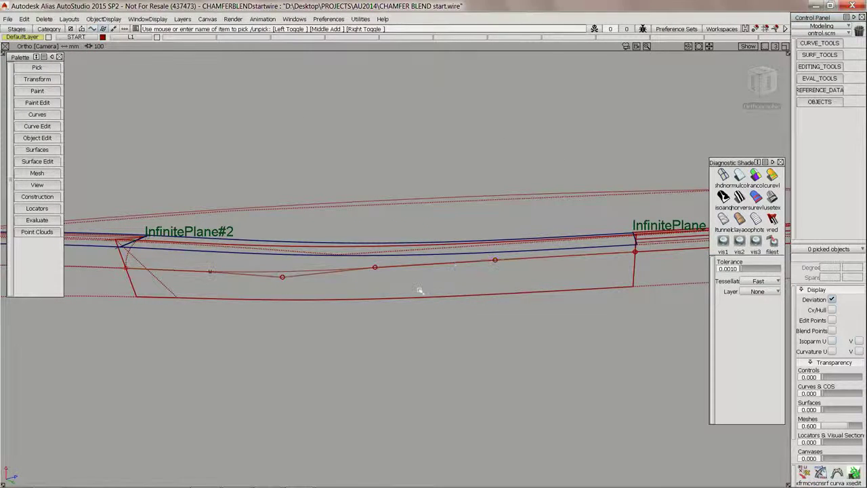
pyautogui.click(420, 290)
pyautogui.click(832, 309)
pyautogui.keyDown('alt'); pyautogui.keyDown('shift'); pyautogui.moveTo(338, 310); pyautogui.dragTo(518, 291); pyautogui.keyUp('shift'); pyautogui.keyUp('alt')
pyautogui.keyDown('alt'); pyautogui.keyDown('shift'); pyautogui.moveTo(440, 295); pyautogui.dragTo(386, 294); pyautogui.keyUp('shift'); pyautogui.keyUp('alt')
# Turn on the blend point display for the existing blend curve
pyautogui.keyDown('ctrl'); pyautogui.keyDown('shift'); pyautogui.moveTo(330, 270); pyautogui.dragTo(336, 298); pyautogui.keyUp('shift'); pyautogui.keyUp('ctrl')
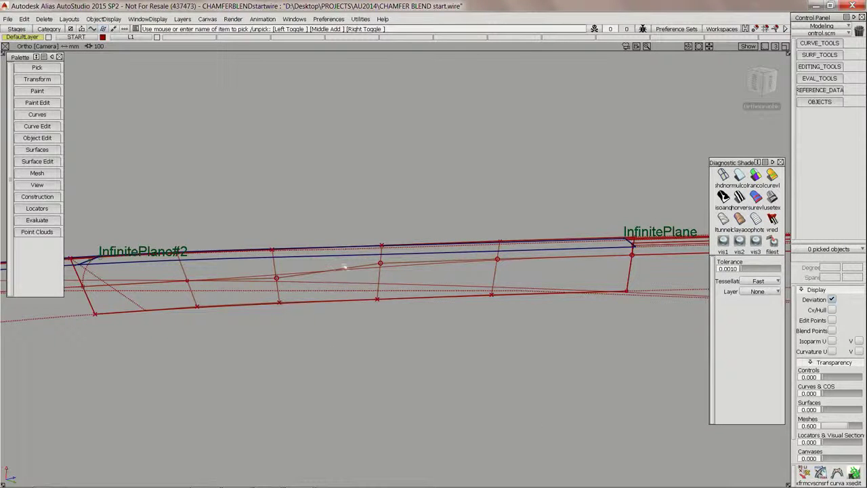
pyautogui.click(338, 268)
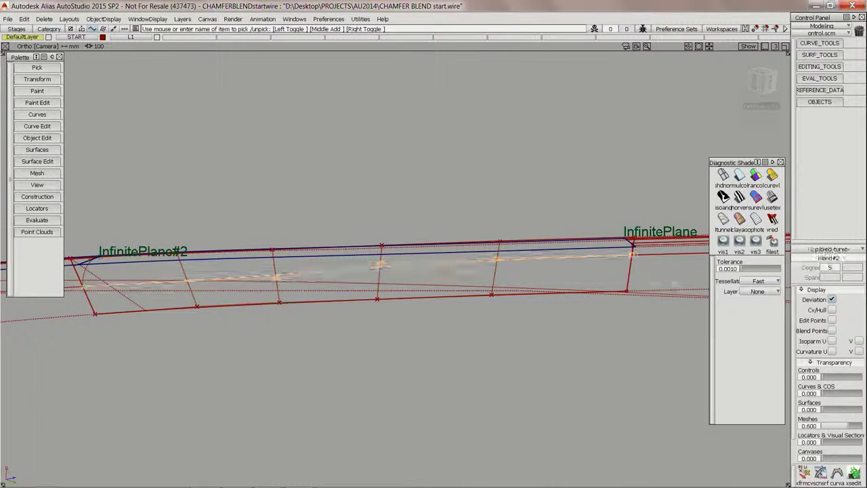
pyautogui.click(831, 330)
pyautogui.click(352, 237)
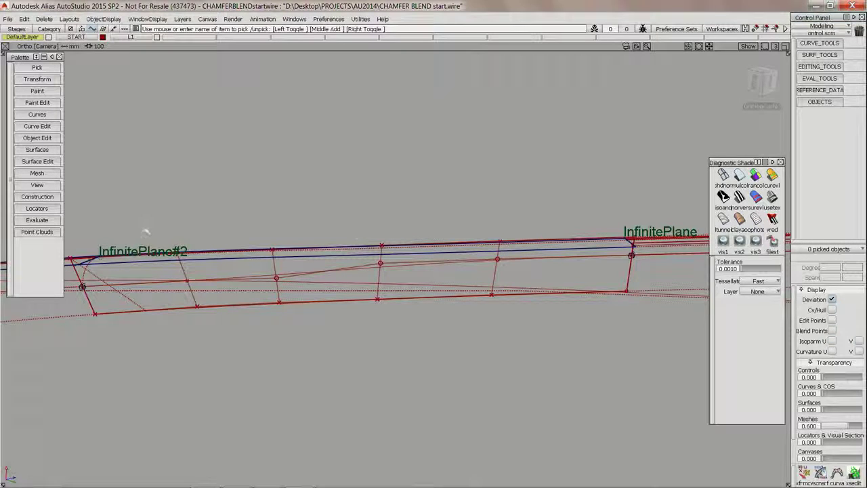
# Reopen the Blend Curve toolbox
pyautogui.click(37, 126)
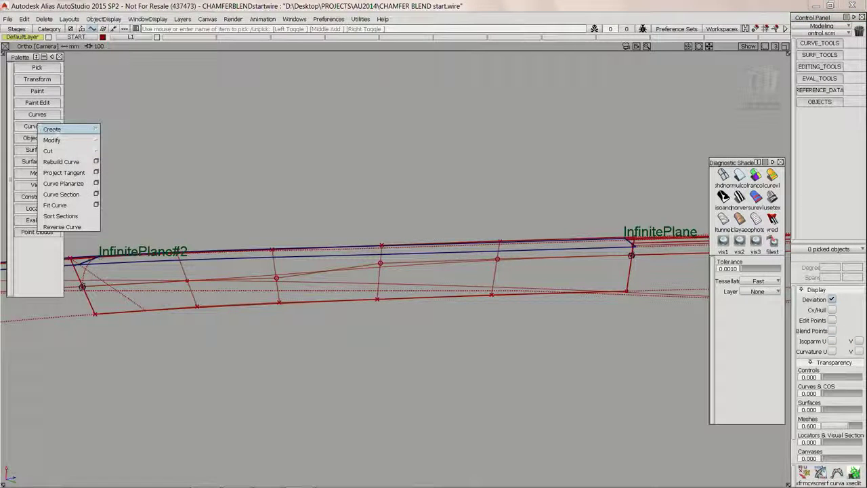
pyautogui.click(39, 127)
pyautogui.click(38, 115)
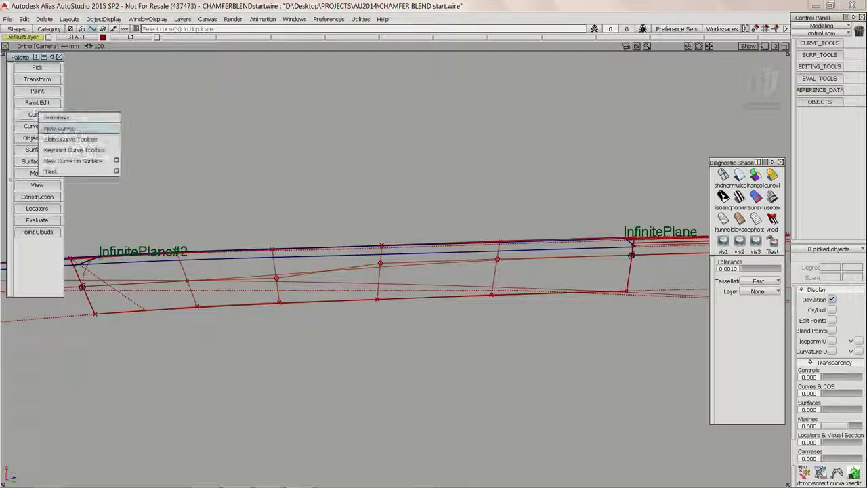
pyautogui.click(73, 140)
# Edit the tangent of the blend curve's end point at InfinitePlane to shift its CVs toward the face's CV rows
pyautogui.click(187, 142)
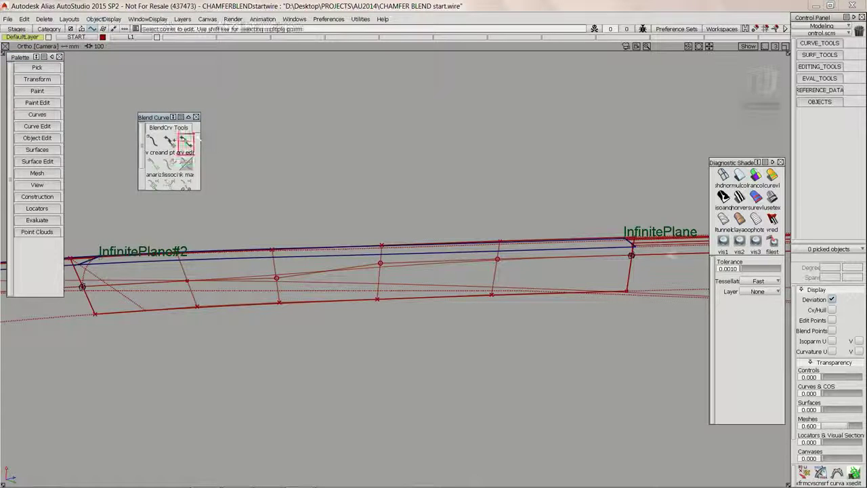
pyautogui.click(631, 256)
pyautogui.moveTo(588, 257); pyautogui.dragTo(547, 268)
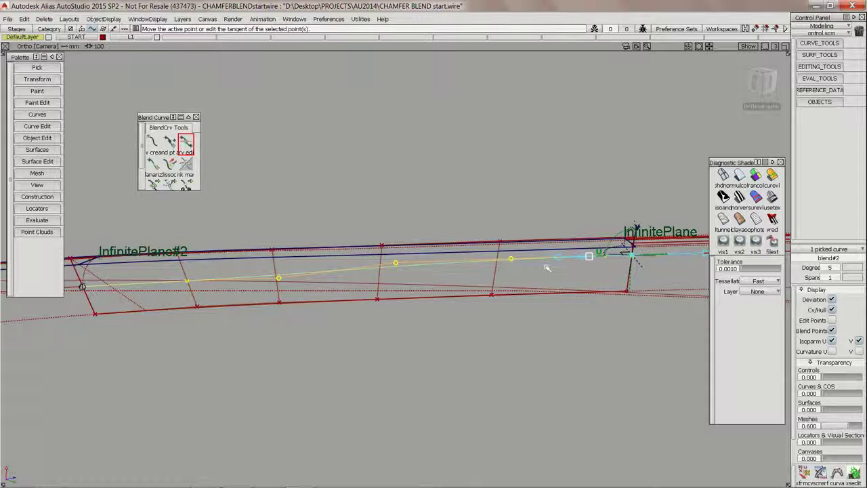
pyautogui.click(538, 314)
# Delete the existing blend curve between the two infinite planes
pyautogui.keyDown('ctrl'); pyautogui.keyDown('shift'); pyautogui.moveTo(535, 314); pyautogui.dragTo(488, 313); pyautogui.keyUp('shift'); pyautogui.keyUp('ctrl')
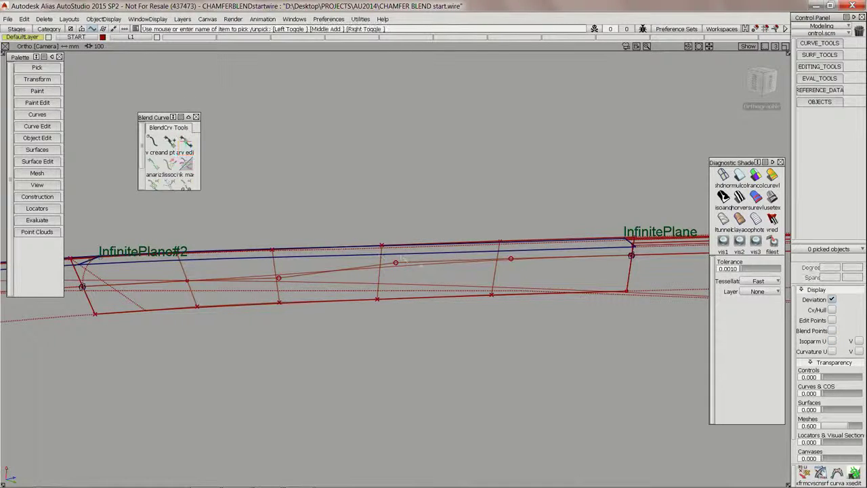
pyautogui.click(437, 270)
pyautogui.press('Delete')
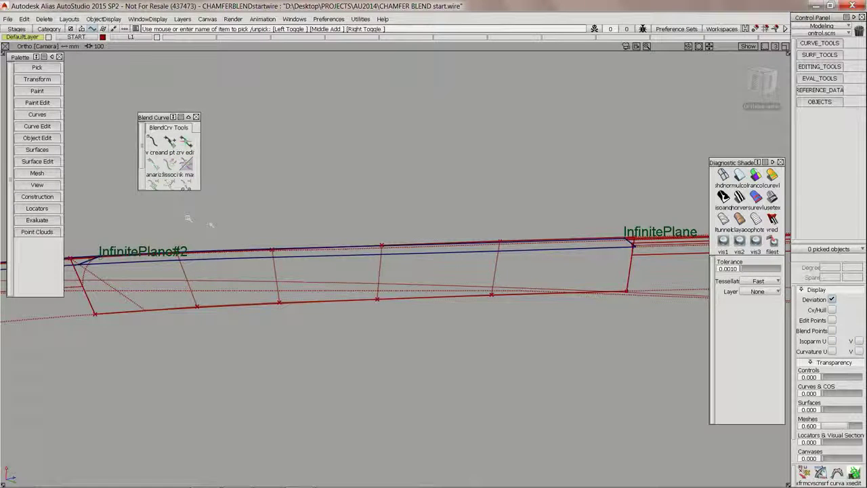
# Start a new blend curve on edge CP14333.V=0 near InfinitePlane#2, constraining it to geometry direction aligned along U
pyautogui.click(153, 142)
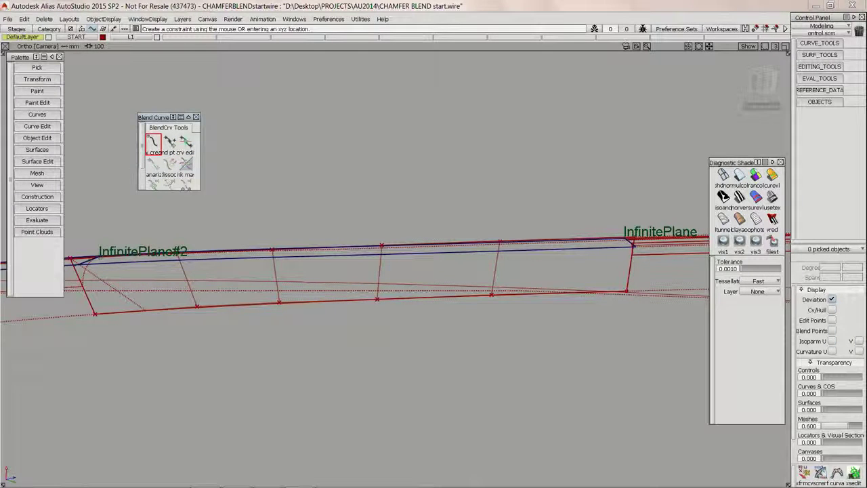
pyautogui.click(82, 287)
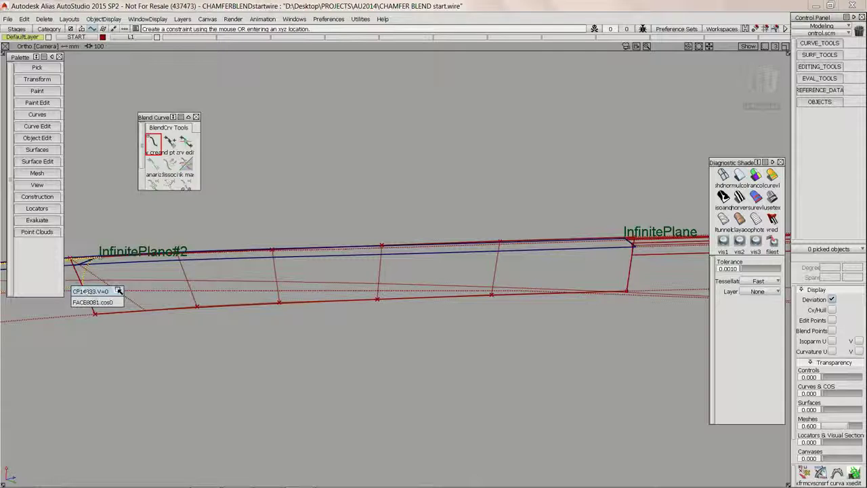
pyautogui.click(117, 290)
pyautogui.click(154, 186)
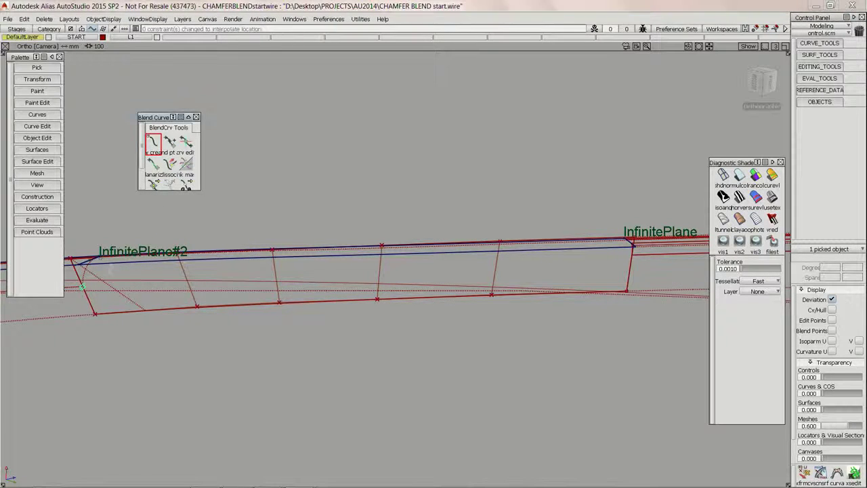
pyautogui.moveTo(153, 185); pyautogui.dragTo(203, 189)
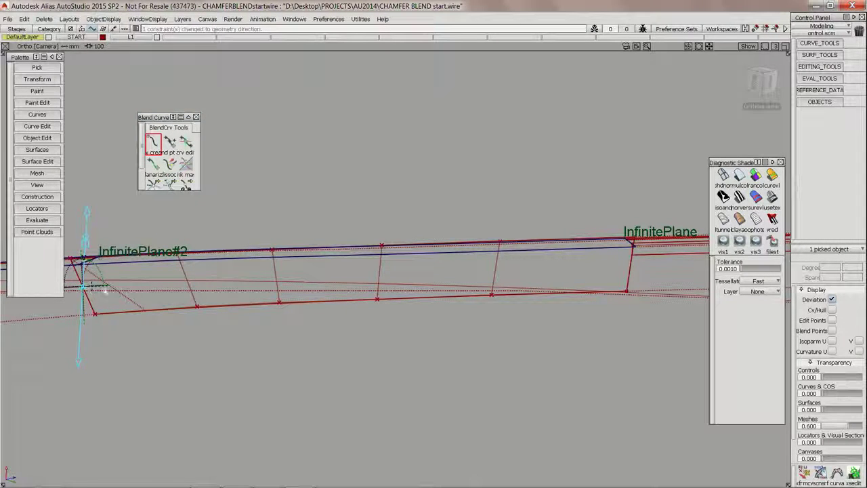
pyautogui.keyDown('alt'); pyautogui.keyDown('shift'); pyautogui.moveTo(203, 298); pyautogui.dragTo(252, 325); pyautogui.keyUp('shift'); pyautogui.keyUp('alt')
pyautogui.click(92, 303)
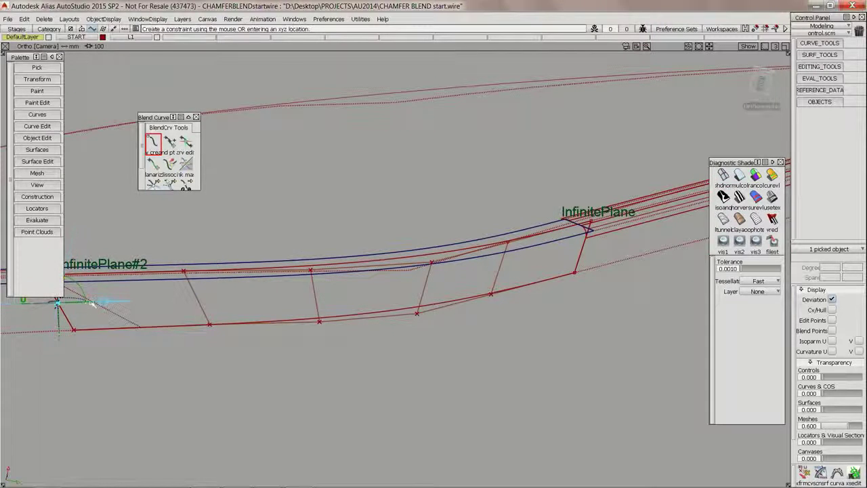
# Place the blend curve's end point on the face edge at InfinitePlane and constrain it to geometry direction along U
pyautogui.click(654, 252)
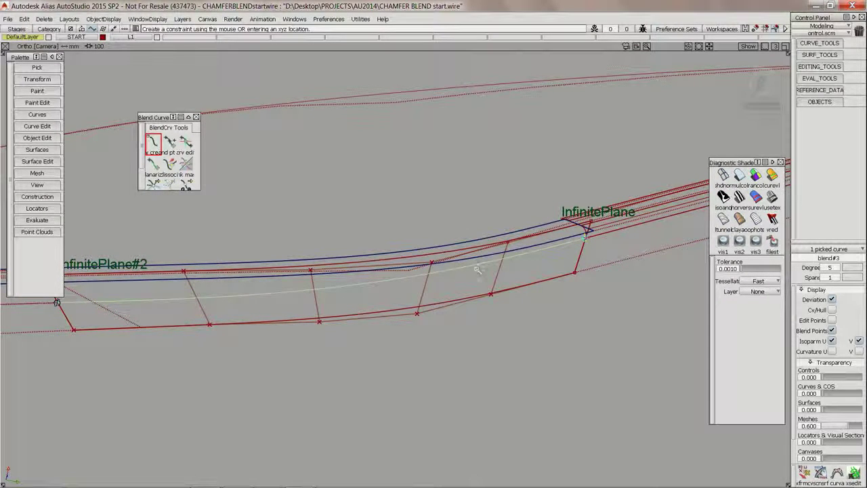
pyautogui.click(154, 184)
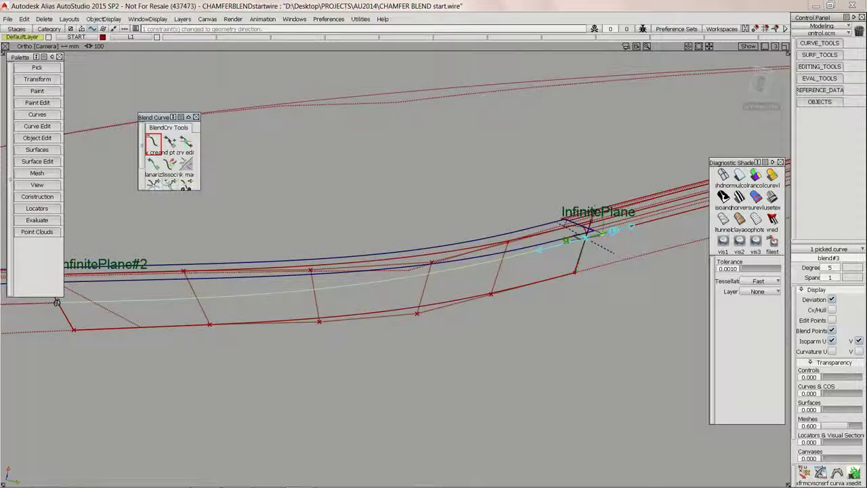
pyautogui.click(566, 241)
pyautogui.click(580, 255)
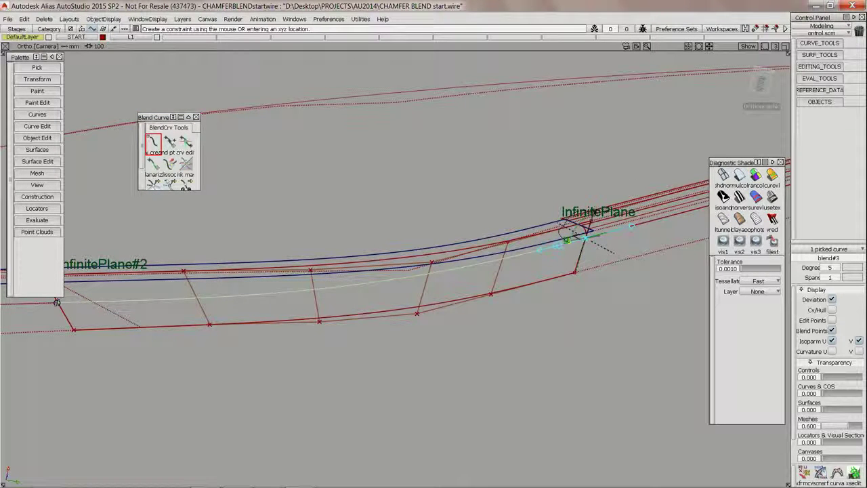
# Display the new blend curve's CVs and hull and compare them with the face's CV rows
pyautogui.click(832, 309)
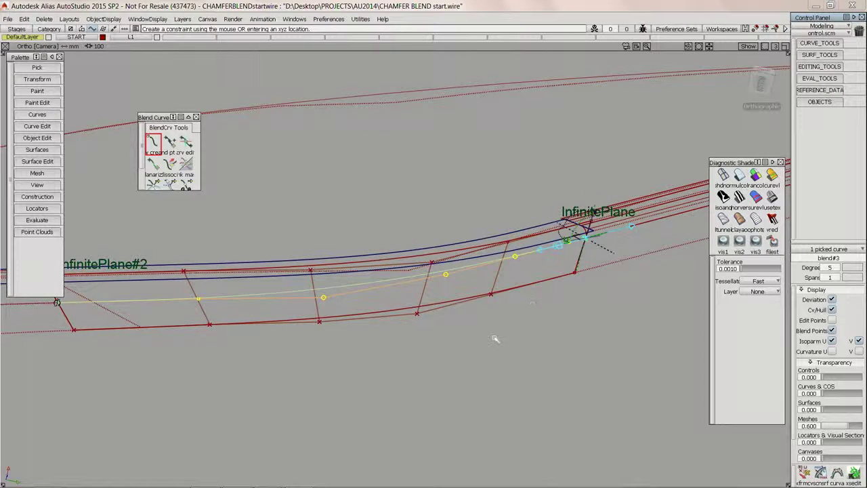
pyautogui.keyDown('alt'); pyautogui.keyDown('shift'); pyautogui.moveTo(495, 339); pyautogui.dragTo(332, 344); pyautogui.keyUp('shift'); pyautogui.keyUp('alt')
pyautogui.keyDown('alt'); pyautogui.keyDown('shift'); pyautogui.moveTo(332, 344); pyautogui.dragTo(461, 293, button='right'); pyautogui.keyUp('shift'); pyautogui.keyUp('alt')
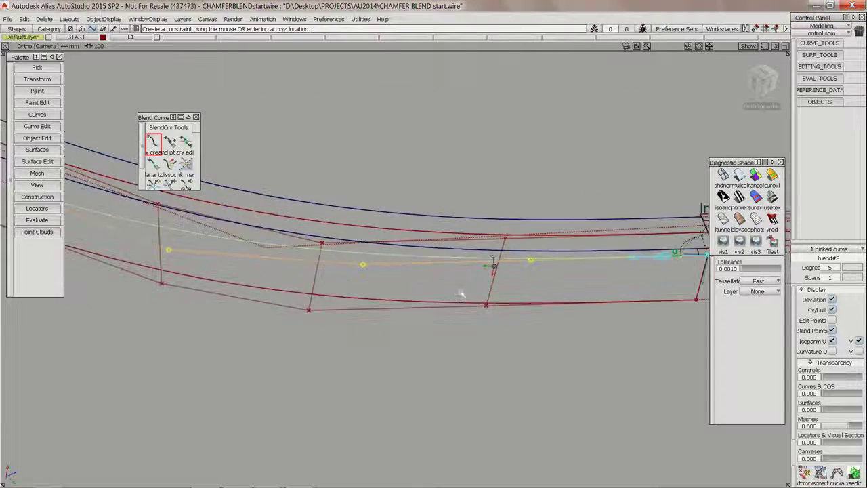
pyautogui.keyDown('alt'); pyautogui.keyDown('shift'); pyautogui.moveTo(461, 293); pyautogui.dragTo(416, 310, button='middle'); pyautogui.keyUp('shift'); pyautogui.keyUp('alt')
pyautogui.click(455, 332)
# Measure the curve-to-surface deviation between the new blend curve and the face beneath it, then remove the measurement
pyautogui.click(829, 67)
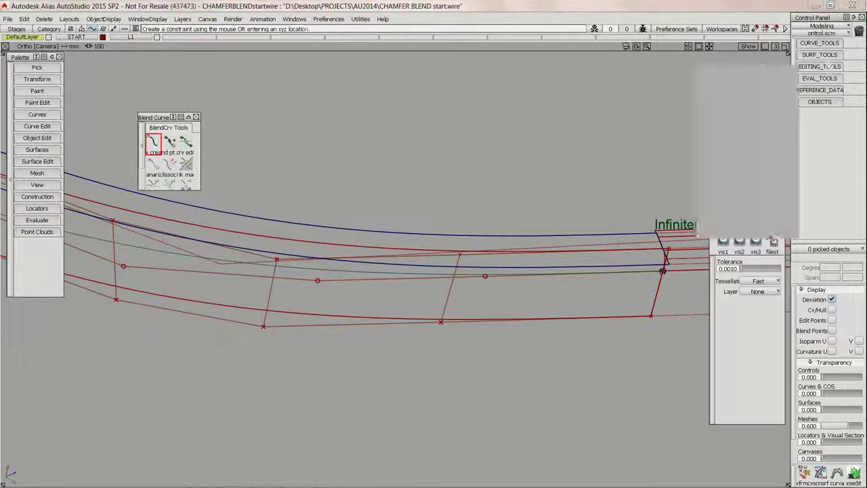
pyautogui.click(820, 55)
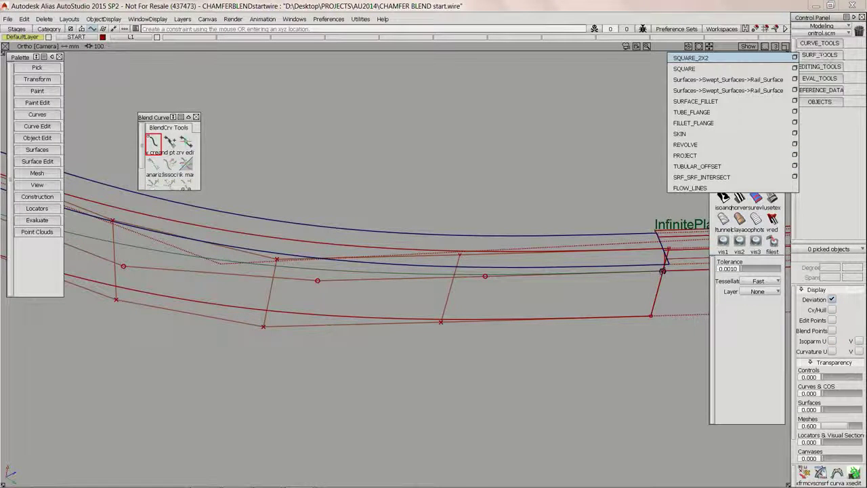
pyautogui.click(819, 77)
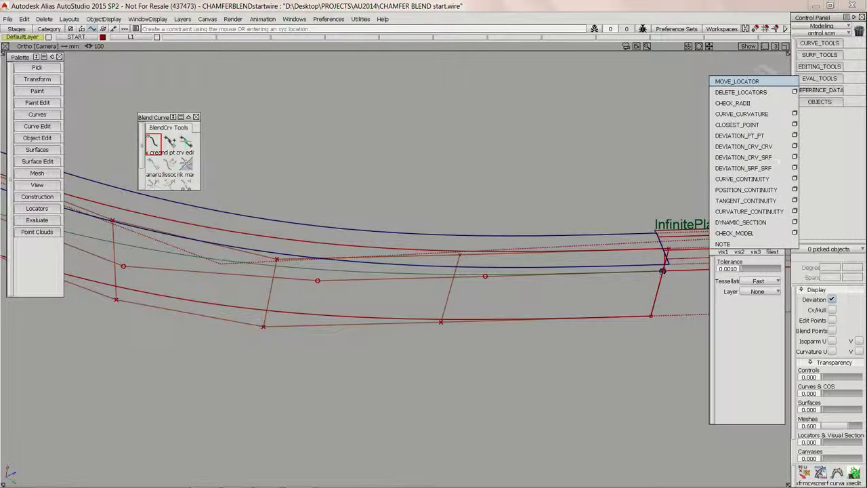
pyautogui.click(743, 157)
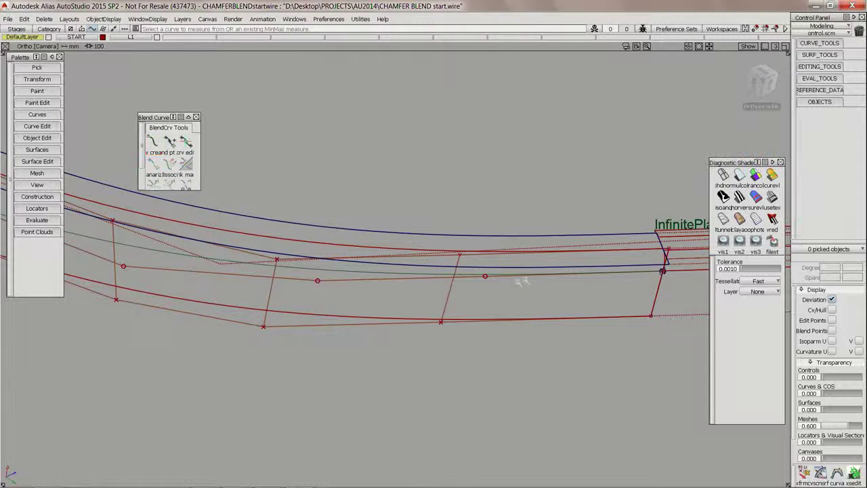
pyautogui.click(358, 275)
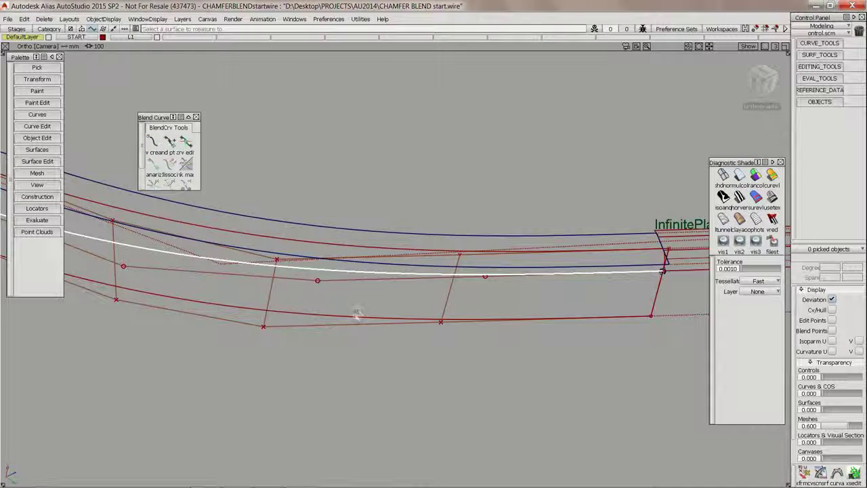
pyautogui.click(356, 314)
pyautogui.keyDown('alt'); pyautogui.keyDown('shift'); pyautogui.moveTo(356, 315); pyautogui.dragTo(279, 234); pyautogui.keyUp('shift'); pyautogui.keyUp('alt')
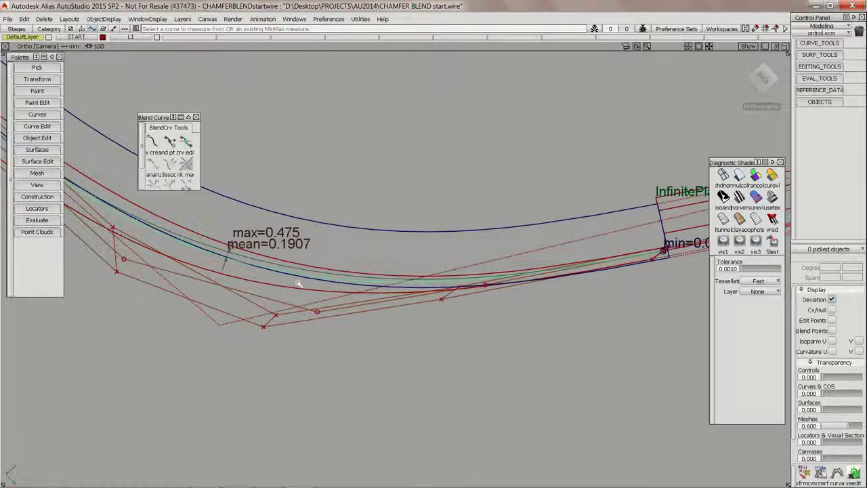
pyautogui.hotkey('ctrl', 'z')
# Adjust the tangent of the blend curve's end point at InfinitePlane so its CVs line up with the face's CV rows
pyautogui.keyDown('alt'); pyautogui.keyDown('shift'); pyautogui.moveTo(392, 273); pyautogui.dragTo(369, 132); pyautogui.keyUp('shift'); pyautogui.keyUp('alt')
pyautogui.click(186, 142)
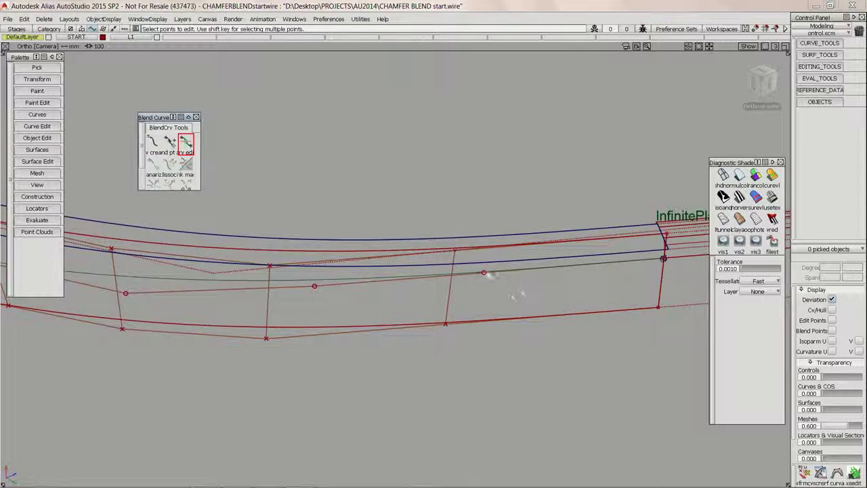
pyautogui.click(663, 258)
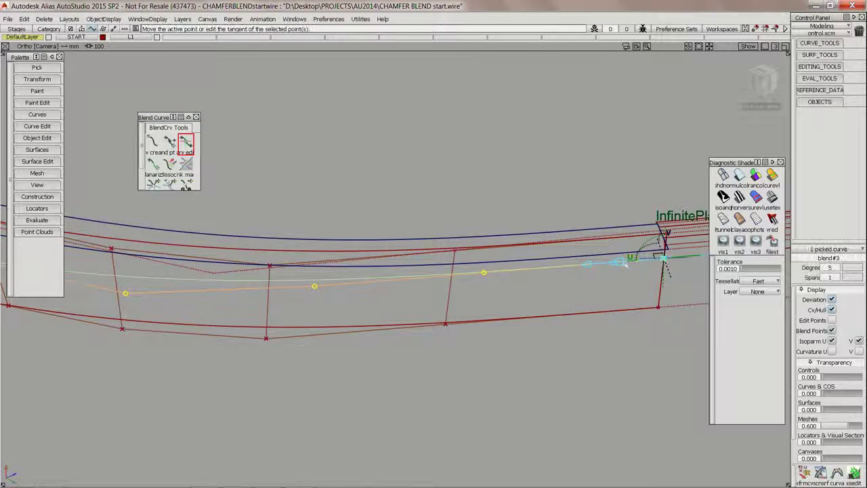
pyautogui.moveTo(633, 263); pyautogui.dragTo(675, 265)
pyautogui.keyDown('alt'); pyautogui.keyDown('shift'); pyautogui.moveTo(596, 302); pyautogui.dragTo(565, 308); pyautogui.keyUp('shift'); pyautogui.keyUp('alt')
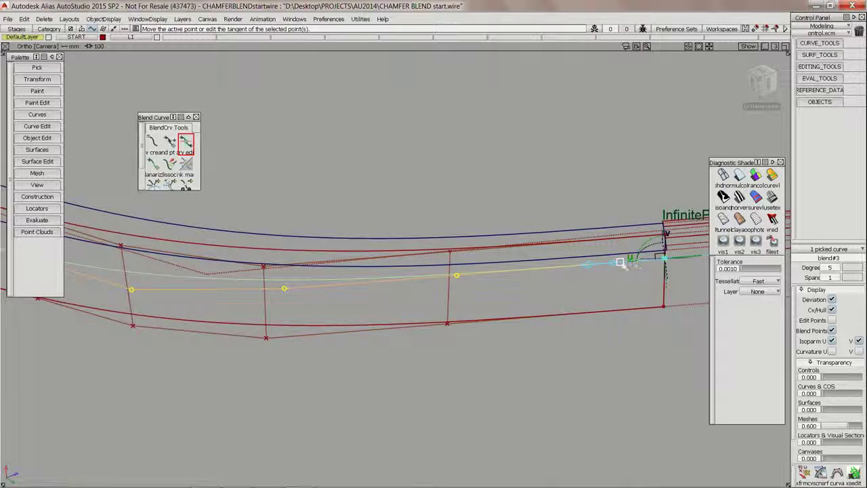
pyautogui.moveTo(622, 263); pyautogui.dragTo(694, 264)
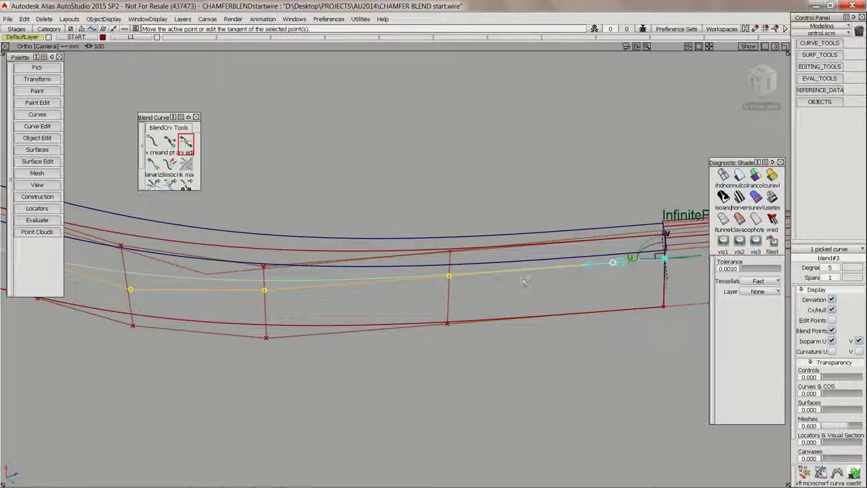
# Adjust the tangent of the blend curve's end point near InfinitePlane#2 to align its CVs with the face's CV rows
pyautogui.keyDown('alt'); pyautogui.keyDown('shift'); pyautogui.moveTo(524, 280); pyautogui.dragTo(528, 315); pyautogui.keyUp('shift'); pyautogui.keyUp('alt')
pyautogui.keyDown('alt'); pyautogui.keyDown('shift'); pyautogui.moveTo(529, 316); pyautogui.dragTo(757, 276, button='middle'); pyautogui.keyUp('shift'); pyautogui.keyUp('alt')
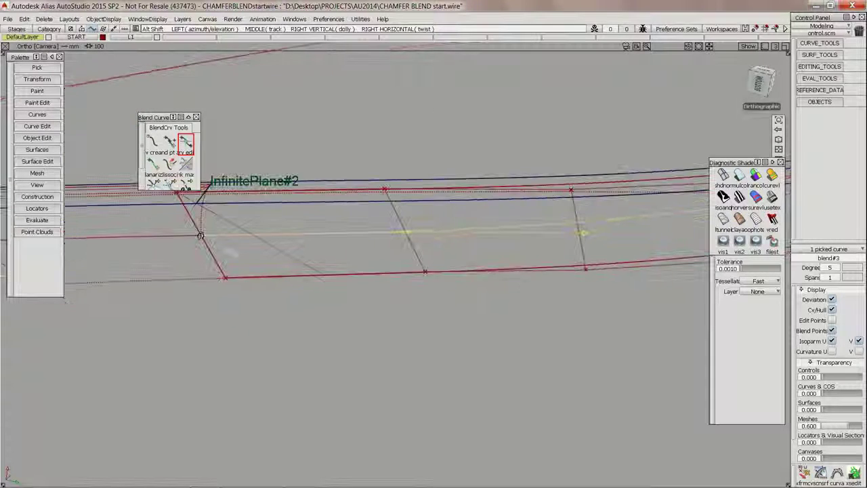
pyautogui.moveTo(202, 235); pyautogui.dragTo(234, 243)
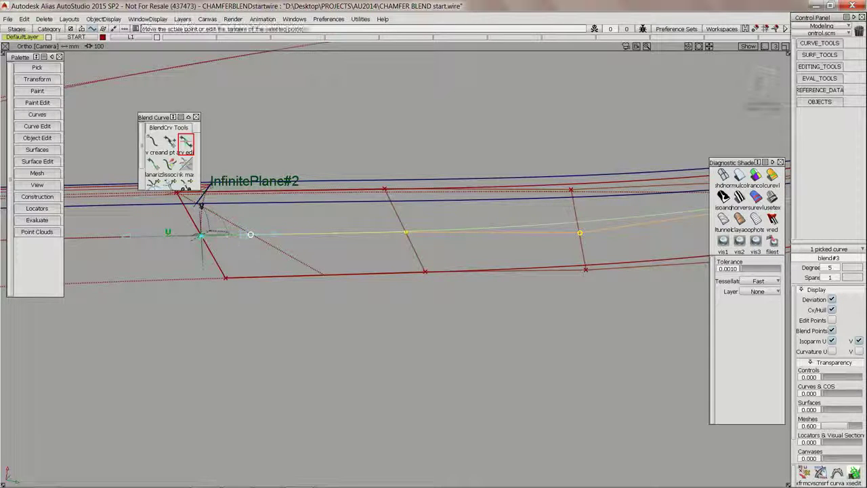
pyautogui.click(312, 220)
# Measure the curve-to-surface deviation between the adjusted blend curve and the face beneath it and examine it along the curve
pyautogui.click(818, 79)
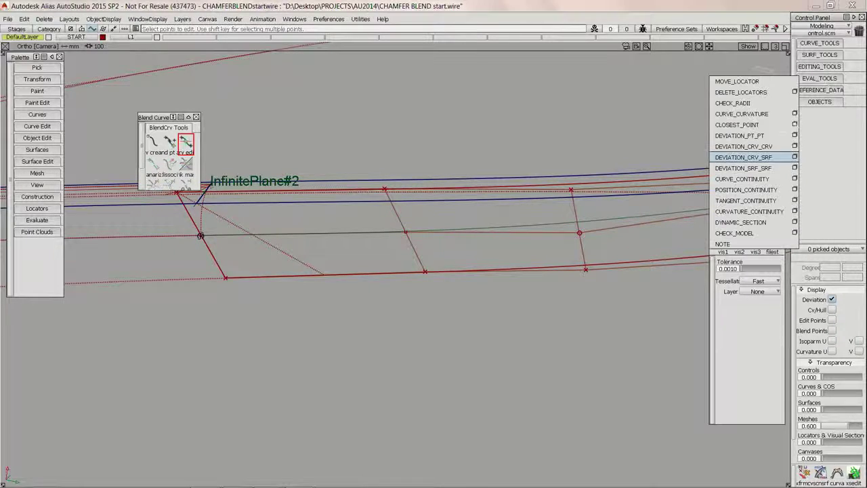
pyautogui.click(742, 157)
pyautogui.click(622, 223)
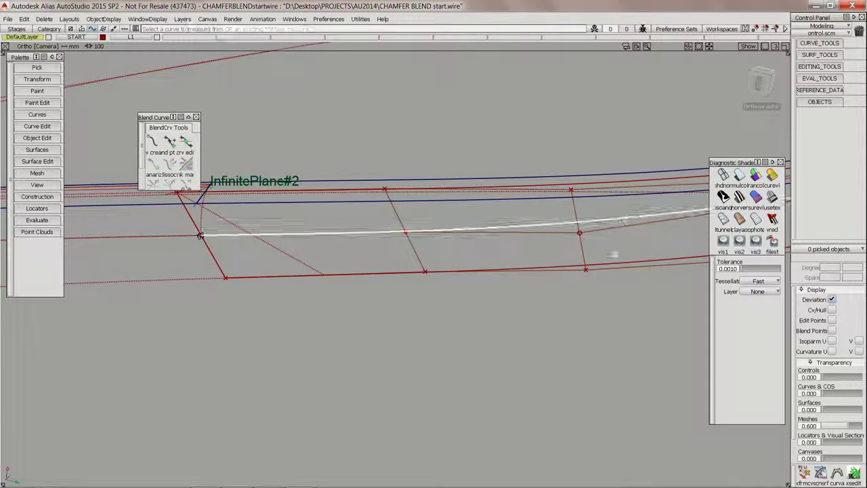
pyautogui.click(615, 253)
pyautogui.keyDown('alt'); pyautogui.keyDown('shift'); pyautogui.moveTo(598, 207); pyautogui.dragTo(532, 203, button='right'); pyautogui.keyUp('shift'); pyautogui.keyUp('alt')
pyautogui.keyDown('alt'); pyautogui.keyDown('shift'); pyautogui.moveTo(532, 203); pyautogui.dragTo(521, 208, button='middle'); pyautogui.keyUp('shift'); pyautogui.keyUp('alt')
pyautogui.keyDown('alt'); pyautogui.keyDown('shift'); pyautogui.moveTo(520, 206); pyautogui.dragTo(469, 276); pyautogui.keyUp('shift'); pyautogui.keyUp('alt')
pyautogui.moveTo(571, 290)
pyautogui.keyDown('alt'); pyautogui.keyDown('shift'); pyautogui.mouseDown()
pyautogui.moveTo(551, 304)
pyautogui.moveTo(557, 299)
pyautogui.mouseUp(); pyautogui.keyUp('shift'); pyautogui.keyUp('alt')
pyautogui.keyDown('alt'); pyautogui.keyDown('shift'); pyautogui.moveTo(557, 299); pyautogui.dragTo(186, 460, button='middle'); pyautogui.keyUp('shift'); pyautogui.keyUp('alt')
pyautogui.keyDown('alt'); pyautogui.keyDown('shift'); pyautogui.moveTo(453, 243); pyautogui.dragTo(530, 189); pyautogui.keyUp('shift'); pyautogui.keyUp('alt')
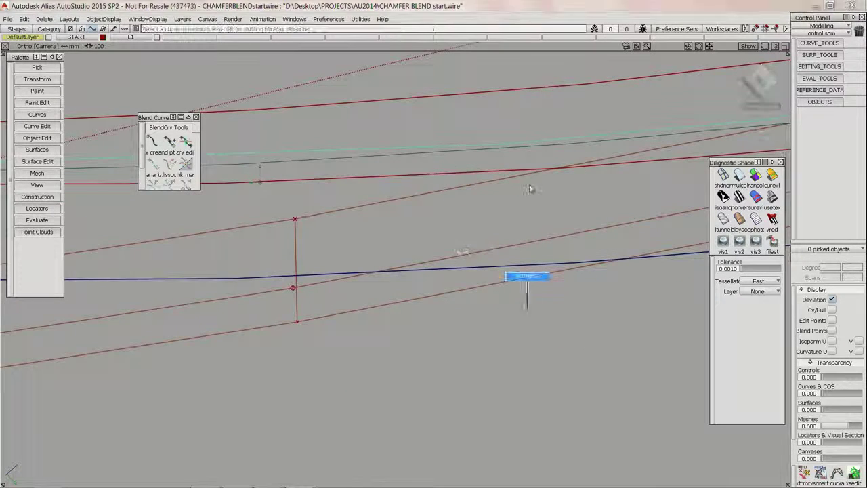
# Pick the blend curve's end point at InfinitePlane to compare the curve with the face, then delete the deviation locators
pyautogui.click(186, 142)
pyautogui.keyDown('alt'); pyautogui.keyDown('shift'); pyautogui.moveTo(505, 325); pyautogui.dragTo(586, 227); pyautogui.keyUp('shift'); pyautogui.keyUp('alt')
pyautogui.click(685, 183)
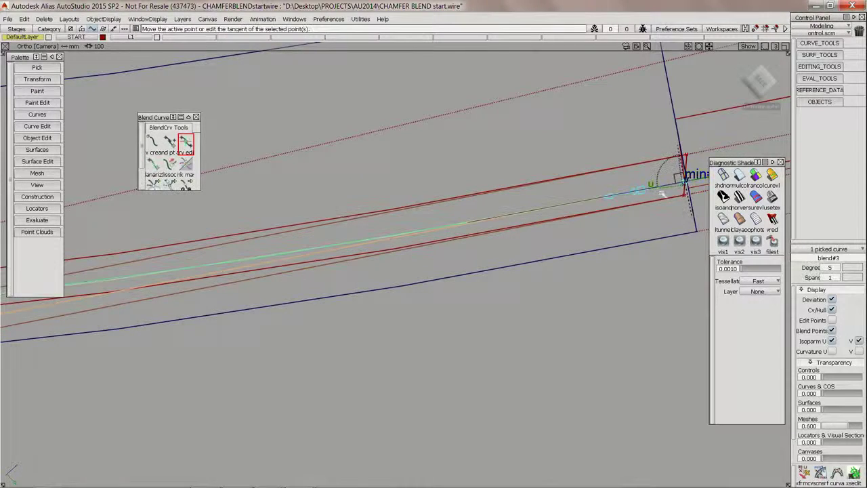
pyautogui.keyDown('alt'); pyautogui.keyDown('shift'); pyautogui.moveTo(352, 229); pyautogui.dragTo(418, 227, button='middle'); pyautogui.keyUp('shift'); pyautogui.keyUp('alt')
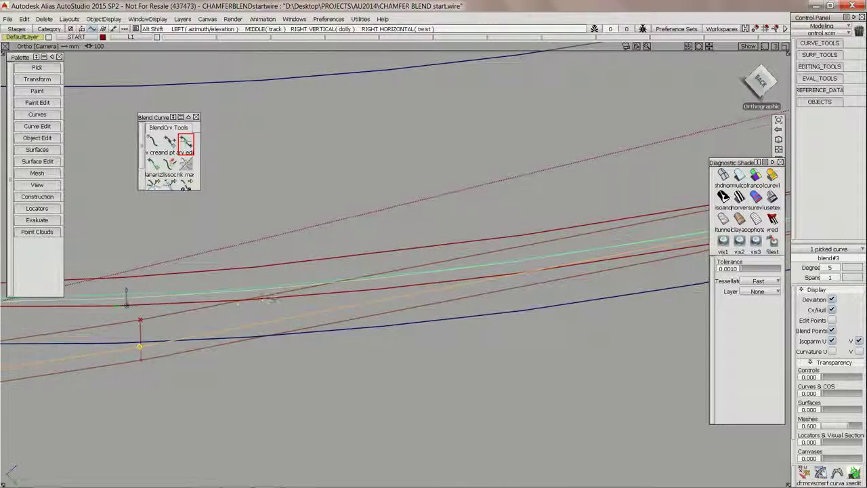
pyautogui.keyDown('alt'); pyautogui.keyDown('shift'); pyautogui.moveTo(232, 296); pyautogui.dragTo(358, 290); pyautogui.keyUp('shift'); pyautogui.keyUp('alt')
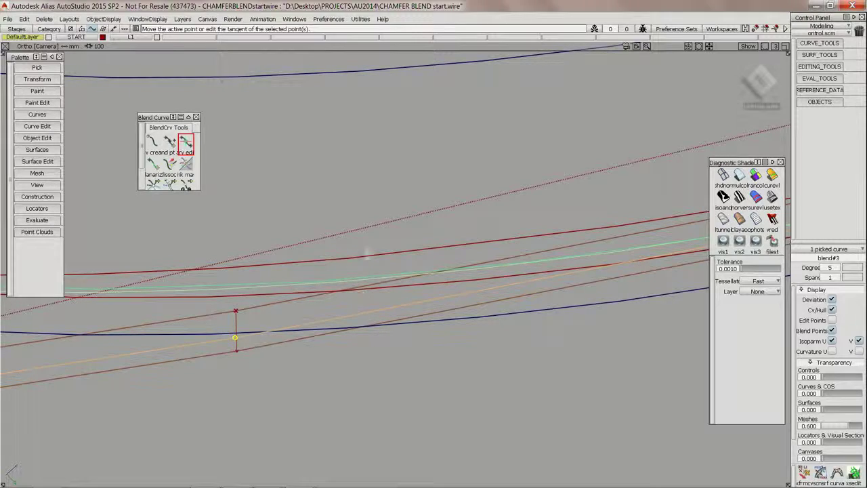
pyautogui.keyDown('alt'); pyautogui.keyDown('shift'); pyautogui.moveTo(354, 176); pyautogui.dragTo(416, 177); pyautogui.keyUp('shift'); pyautogui.keyUp('alt')
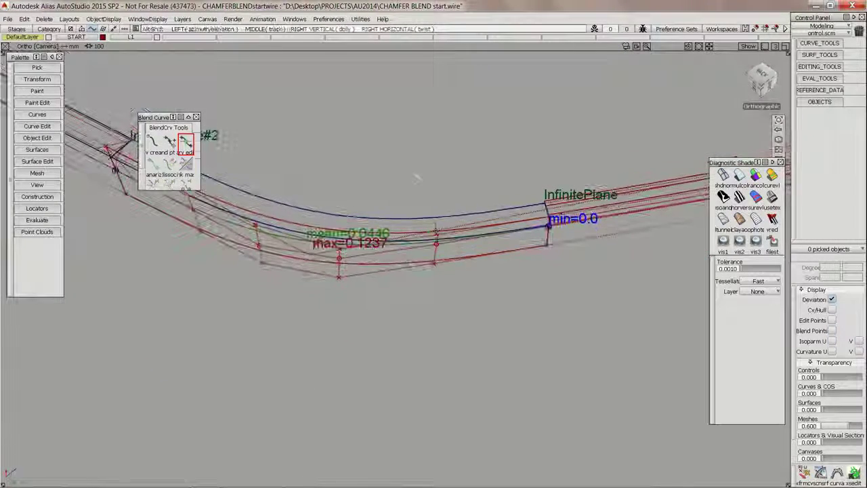
pyautogui.click(44, 19)
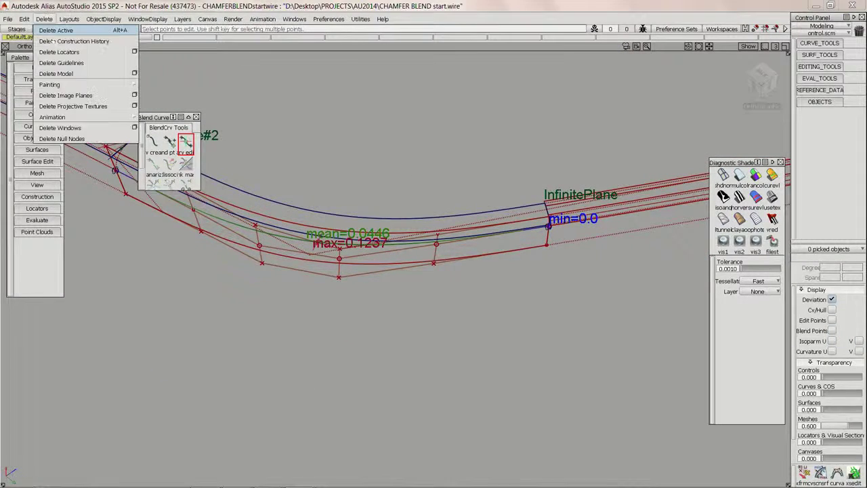
pyautogui.click(81, 52)
# Project the blend curve onto FACE8371 along the surface normal as a curve on surface
pyautogui.click(30, 161)
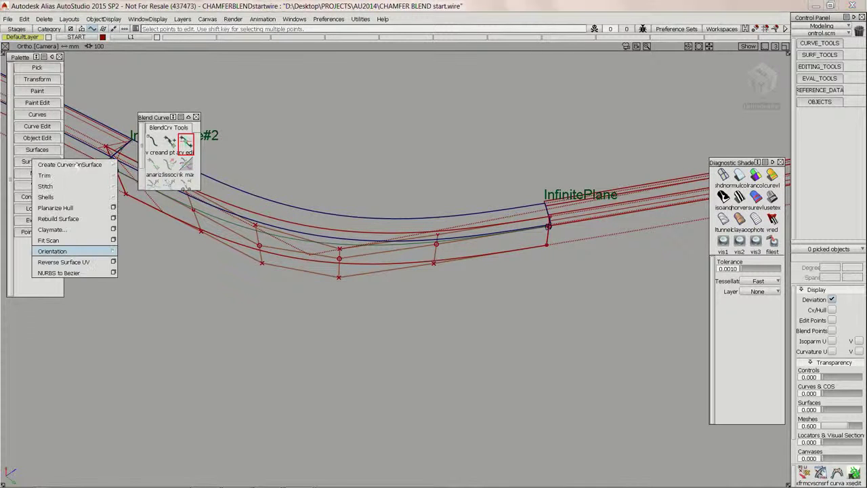
pyautogui.moveTo(83, 165)
pyautogui.click(186, 164)
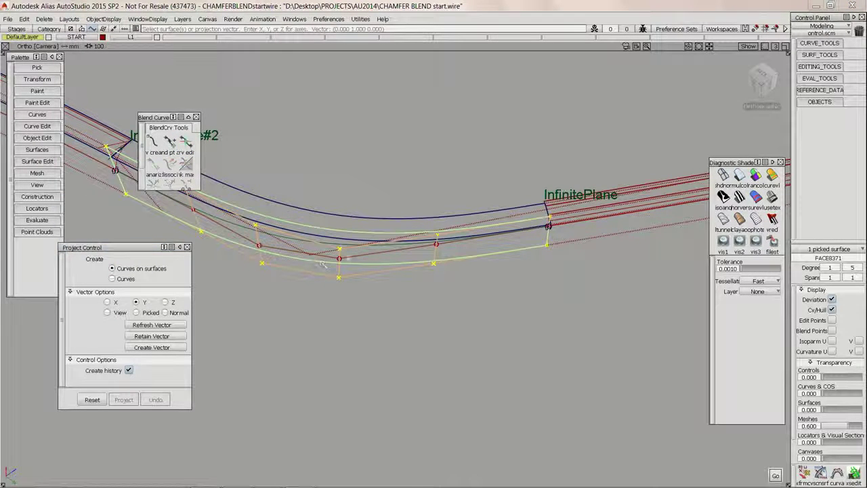
pyautogui.click(369, 254)
pyautogui.click(166, 312)
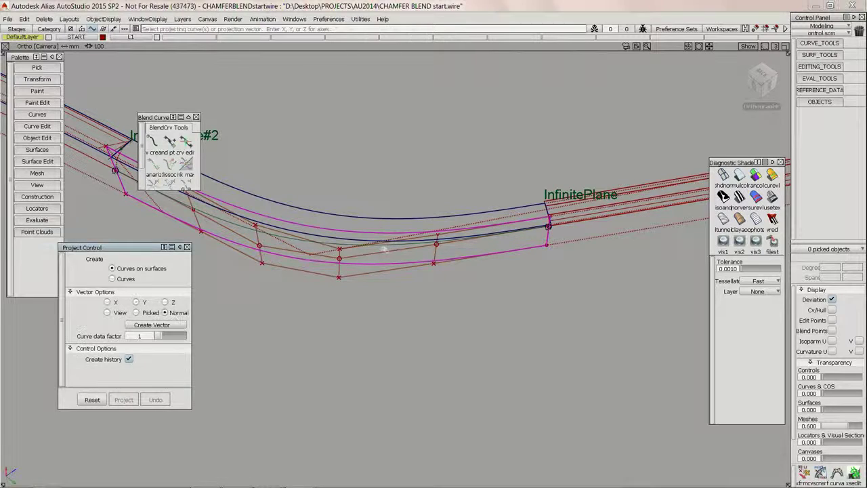
pyautogui.click(394, 245)
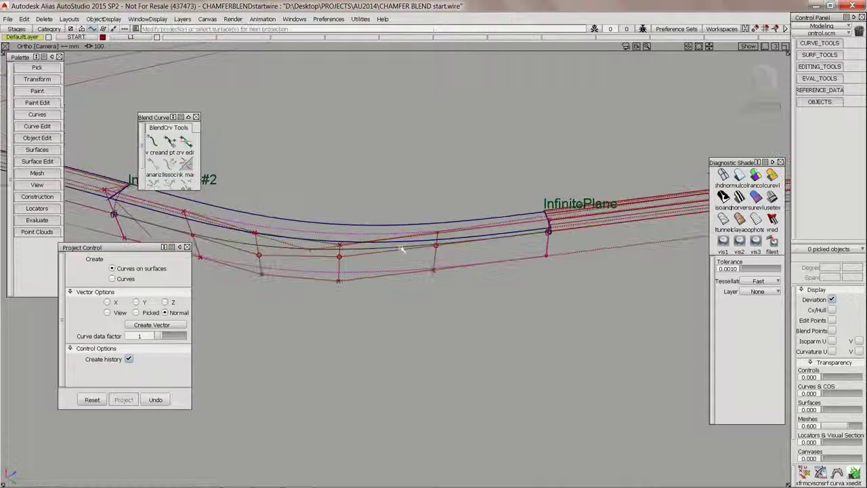
# Start a symmetric fillet and select the projected curve on the face near InfinitePlane for the first set
pyautogui.click(37, 161)
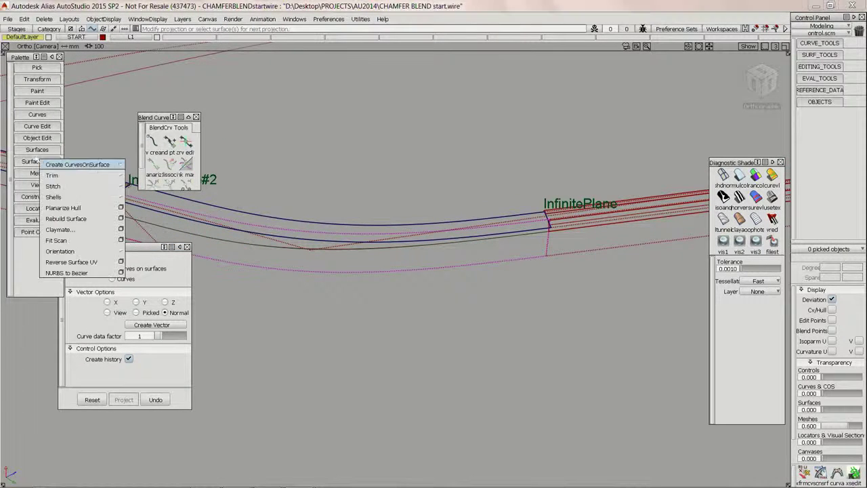
pyautogui.click(38, 150)
pyautogui.moveTo(81, 218)
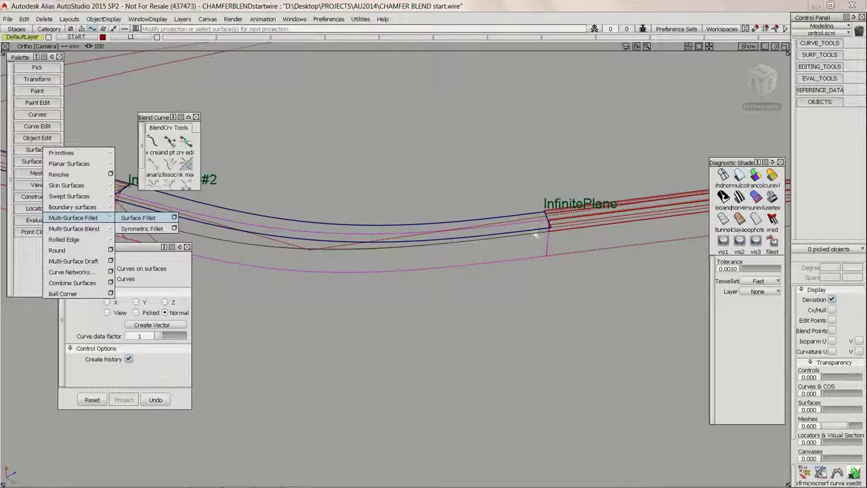
pyautogui.keyDown('alt'); pyautogui.keyDown('shift'); pyautogui.moveTo(555, 232); pyautogui.dragTo(434, 230, button='right'); pyautogui.keyUp('shift'); pyautogui.keyUp('alt')
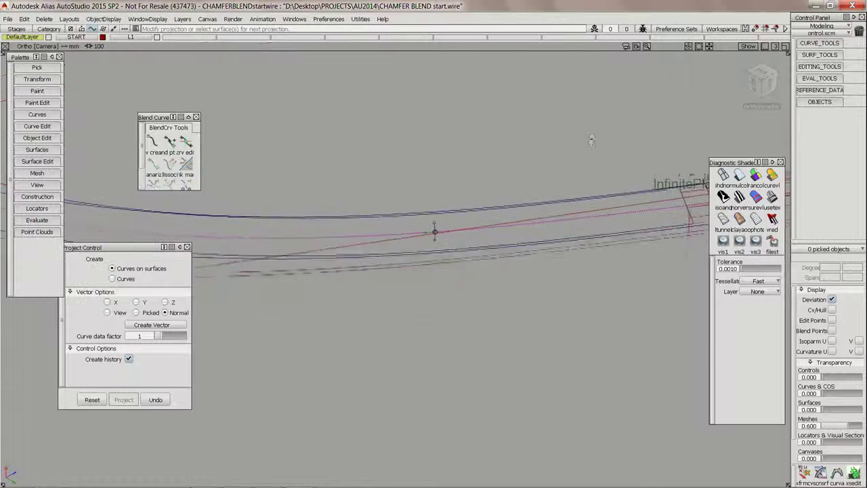
pyautogui.keyDown('alt'); pyautogui.keyDown('shift'); pyautogui.moveTo(433, 230); pyautogui.dragTo(397, 246, button='middle'); pyautogui.keyUp('shift'); pyautogui.keyUp('alt')
pyautogui.keyDown('alt'); pyautogui.keyDown('shift'); pyautogui.moveTo(397, 246); pyautogui.dragTo(501, 261); pyautogui.keyUp('shift'); pyautogui.keyUp('alt')
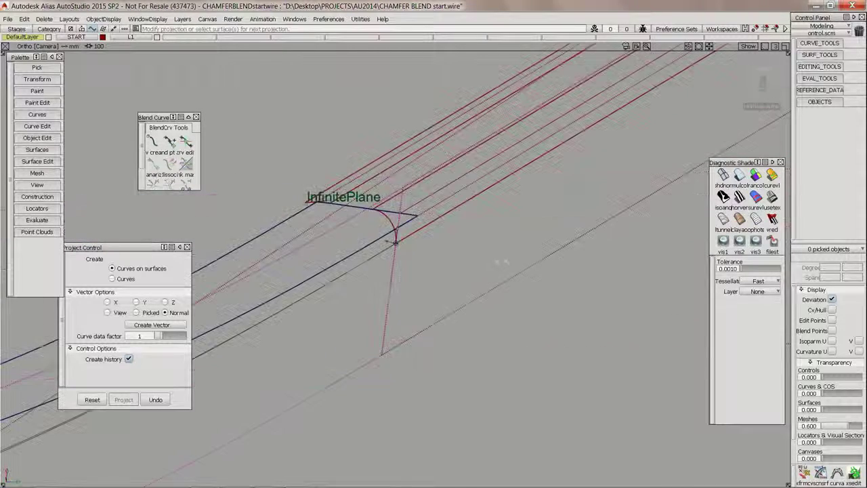
pyautogui.keyDown('alt'); pyautogui.keyDown('shift'); pyautogui.moveTo(501, 262); pyautogui.dragTo(393, 239, button='right'); pyautogui.keyUp('shift'); pyautogui.keyUp('alt')
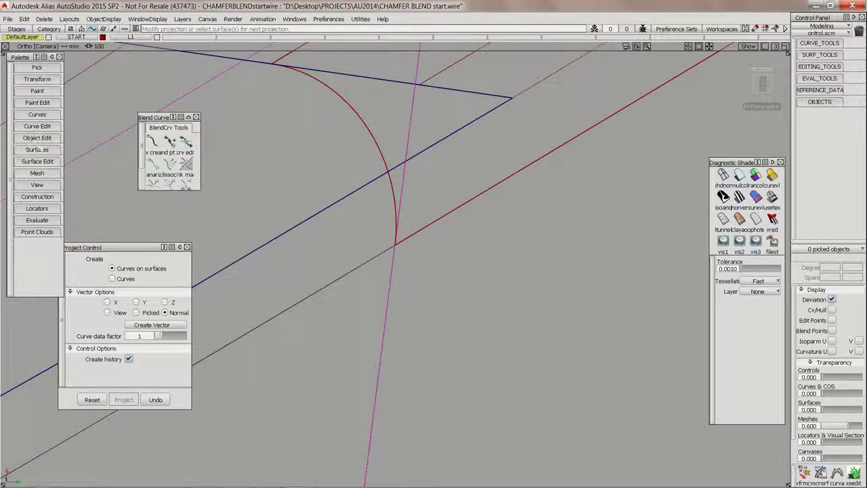
pyautogui.click(38, 150)
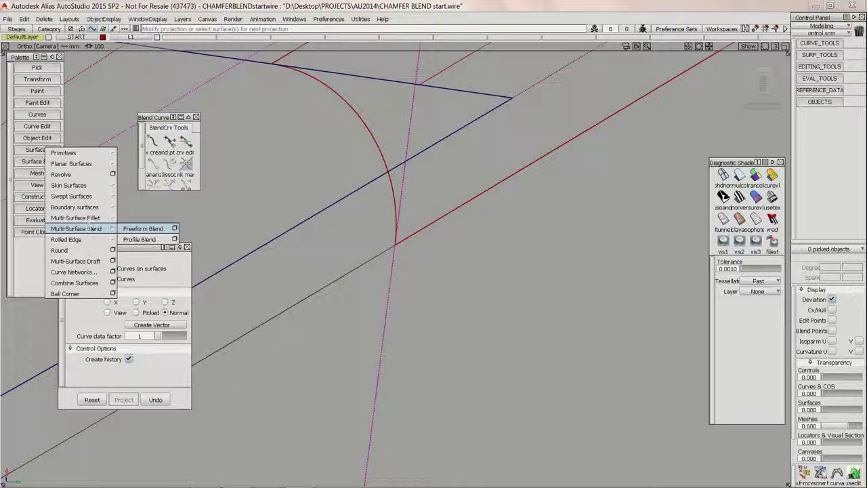
pyautogui.click(146, 218)
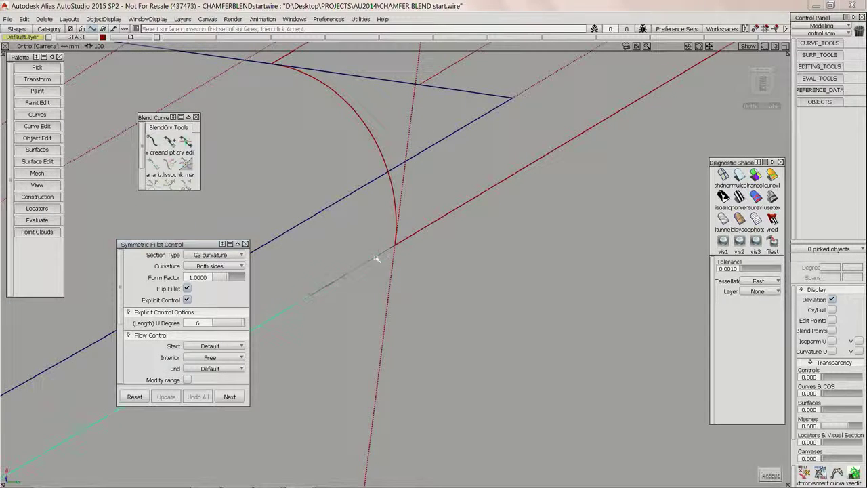
pyautogui.click(376, 258)
# Accept the first fillet set and select the chamfer surface Blend_srf as the second set
pyautogui.keyDown('alt'); pyautogui.keyDown('shift'); pyautogui.moveTo(421, 177); pyautogui.dragTo(386, 264, button='right'); pyautogui.keyUp('shift'); pyautogui.keyUp('alt')
pyautogui.keyDown('alt'); pyautogui.keyDown('shift'); pyautogui.moveTo(386, 264); pyautogui.dragTo(544, 197, button='middle'); pyautogui.keyUp('shift'); pyautogui.keyUp('alt')
pyautogui.keyDown('alt'); pyautogui.keyDown('shift'); pyautogui.moveTo(544, 197); pyautogui.dragTo(593, 238); pyautogui.keyUp('shift'); pyautogui.keyUp('alt')
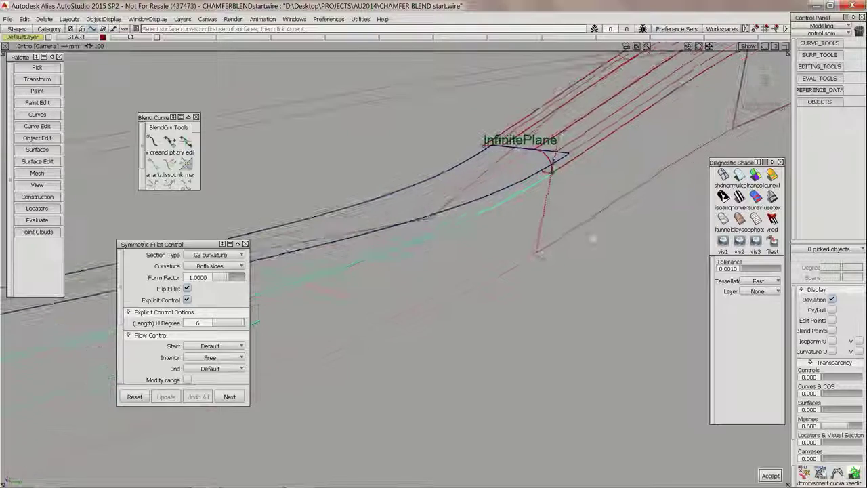
pyautogui.press('space')
pyautogui.click(523, 180)
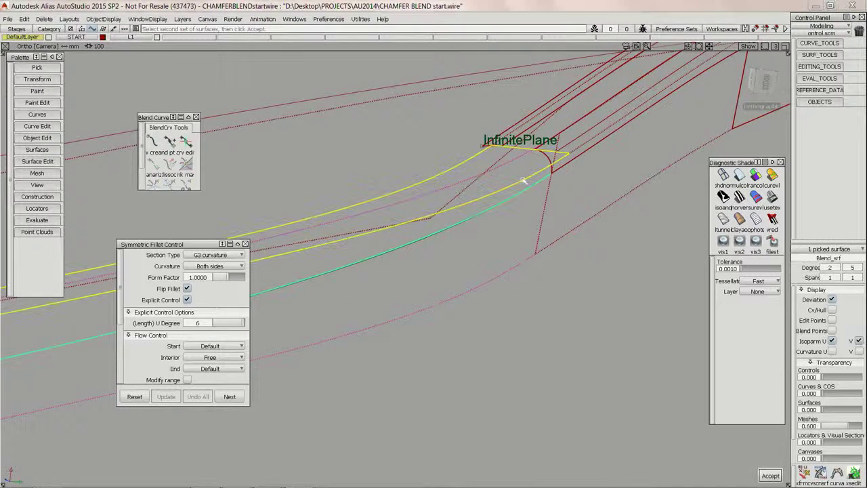
# Set the fillet's section type to G1 circular, accept the second set, turn off Flip Fillet and build the fillet
pyautogui.click(215, 255)
pyautogui.click(211, 265)
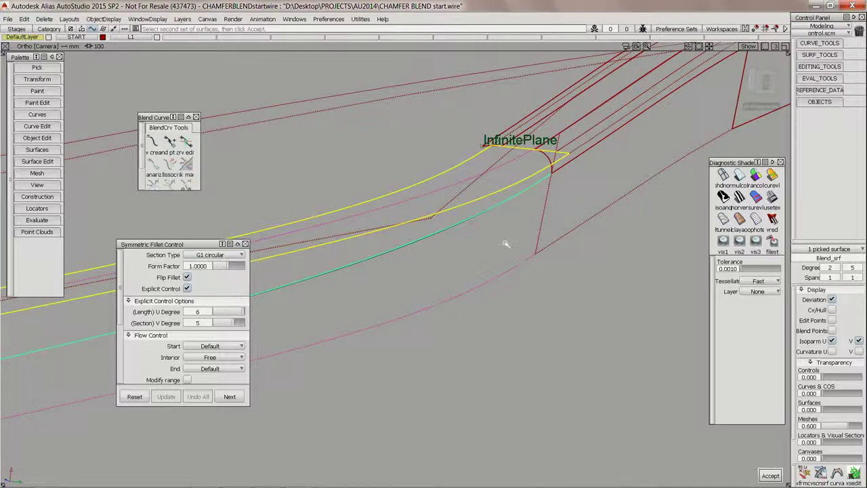
pyautogui.press('space')
pyautogui.click(312, 282)
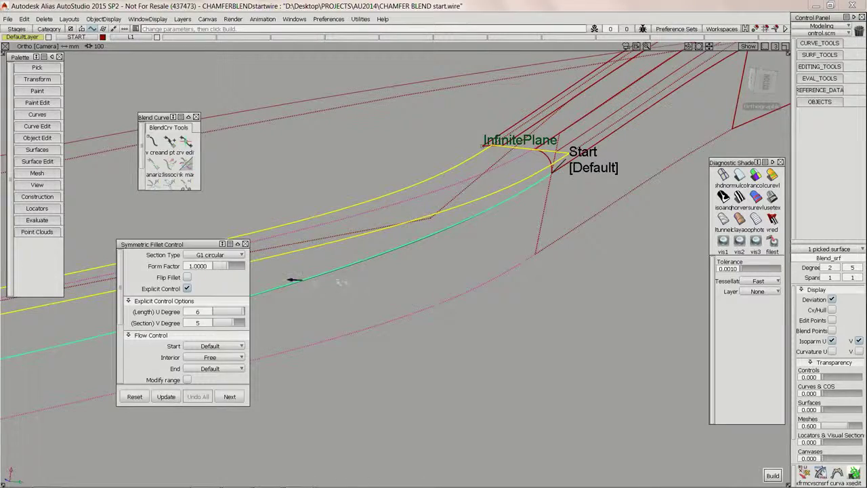
pyautogui.press('space')
# Compare the fillet's start edge with the neighbouring existing fillet's end profile at InfinitePlane
pyautogui.keyDown('alt'); pyautogui.keyDown('shift'); pyautogui.moveTo(548, 156); pyautogui.dragTo(449, 226, button='middle'); pyautogui.keyUp('shift'); pyautogui.keyUp('alt')
pyautogui.keyDown('alt'); pyautogui.keyDown('shift'); pyautogui.moveTo(448, 218); pyautogui.dragTo(409, 340); pyautogui.keyUp('shift'); pyautogui.keyUp('alt')
pyautogui.keyDown('alt'); pyautogui.keyDown('shift'); pyautogui.moveTo(537, 244); pyautogui.dragTo(548, 176); pyautogui.keyUp('shift'); pyautogui.keyUp('alt')
pyautogui.keyDown('alt'); pyautogui.keyDown('shift'); pyautogui.moveTo(548, 176); pyautogui.dragTo(547, 177, button='right'); pyautogui.keyUp('shift'); pyautogui.keyUp('alt')
pyautogui.keyDown('alt'); pyautogui.keyDown('shift'); pyautogui.moveTo(548, 176); pyautogui.dragTo(434, 196, button='middle'); pyautogui.keyUp('shift'); pyautogui.keyUp('alt')
pyautogui.keyDown('alt'); pyautogui.keyDown('shift'); pyautogui.moveTo(434, 196); pyautogui.dragTo(432, 239, button='right'); pyautogui.keyUp('shift'); pyautogui.keyUp('alt')
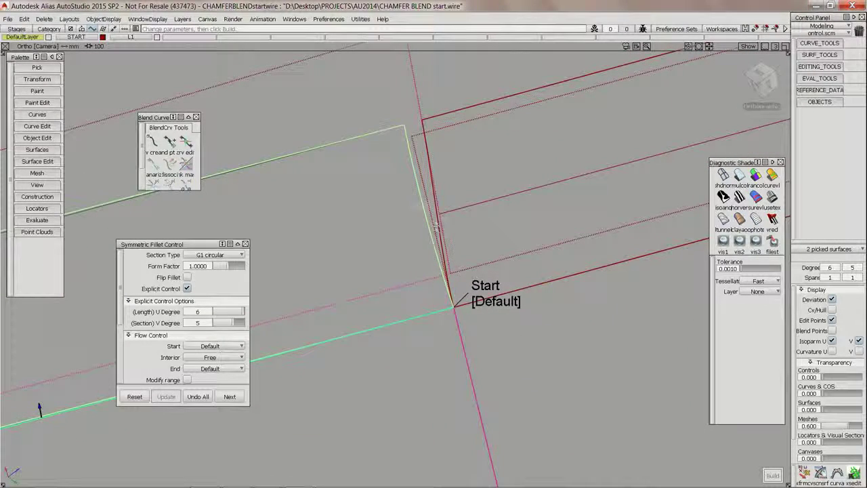
pyautogui.keyDown('alt'); pyautogui.keyDown('shift'); pyautogui.moveTo(427, 205); pyautogui.dragTo(432, 215); pyautogui.keyUp('shift'); pyautogui.keyUp('alt')
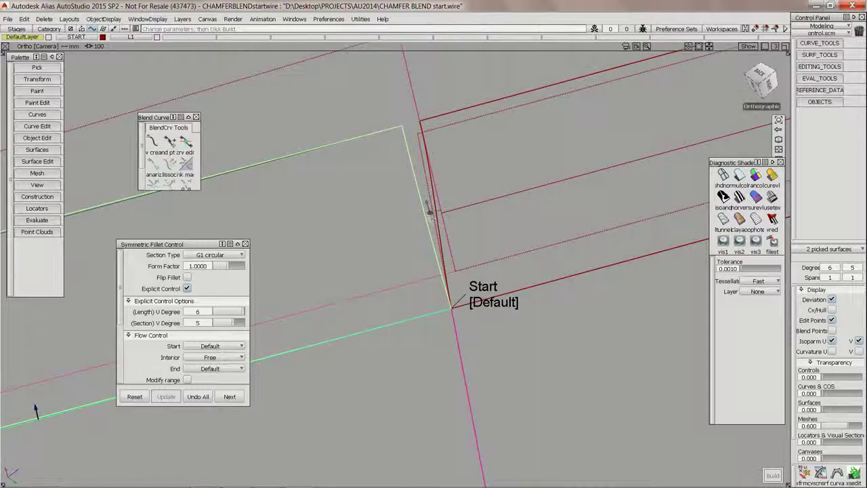
pyautogui.keyDown('alt'); pyautogui.keyDown('shift'); pyautogui.moveTo(435, 199); pyautogui.dragTo(430, 212, button='middle'); pyautogui.keyUp('shift'); pyautogui.keyUp('alt')
pyautogui.keyDown('alt'); pyautogui.keyDown('shift'); pyautogui.moveTo(30, 425); pyautogui.dragTo(29, 434); pyautogui.keyUp('shift'); pyautogui.keyUp('alt')
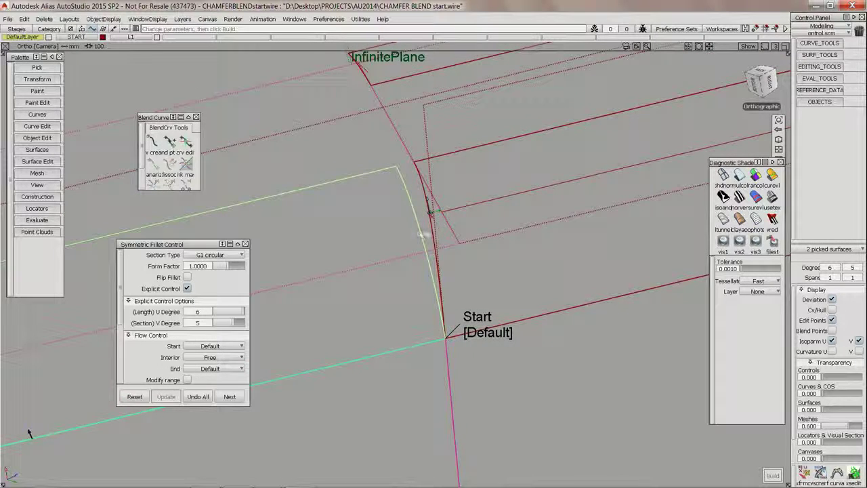
pyautogui.keyDown('alt'); pyautogui.keyDown('shift'); pyautogui.moveTo(418, 233); pyautogui.dragTo(489, 271); pyautogui.keyUp('shift'); pyautogui.keyUp('alt')
pyautogui.keyDown('alt'); pyautogui.keyDown('shift'); pyautogui.moveTo(489, 271); pyautogui.dragTo(464, 294, button='right'); pyautogui.keyUp('shift'); pyautogui.keyUp('alt')
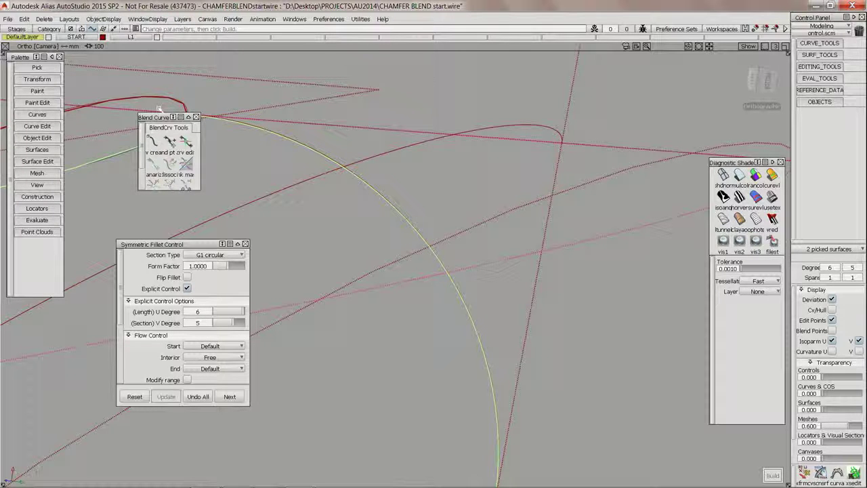
# Examine the fillet's end edge against the adjoining surfaces at InfinitePlane#2
pyautogui.keyDown('alt'); pyautogui.keyDown('shift'); pyautogui.moveTo(515, 230); pyautogui.dragTo(416, 232, button='right'); pyautogui.keyUp('shift'); pyautogui.keyUp('alt')
pyautogui.keyDown('alt'); pyautogui.keyDown('shift'); pyautogui.moveTo(416, 233); pyautogui.dragTo(474, 210); pyautogui.keyUp('shift'); pyautogui.keyUp('alt')
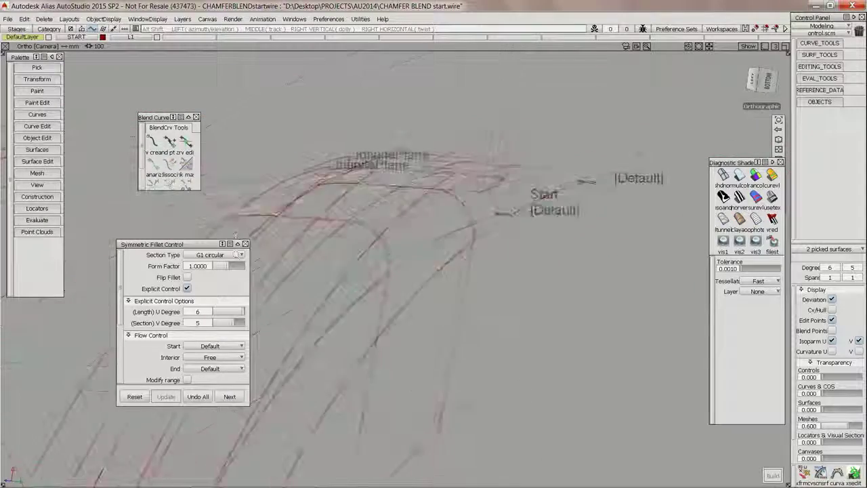
pyautogui.keyDown('alt'); pyautogui.keyDown('shift'); pyautogui.moveTo(474, 210); pyautogui.dragTo(352, 224, button='right'); pyautogui.keyUp('shift'); pyautogui.keyUp('alt')
pyautogui.keyDown('alt'); pyautogui.keyDown('shift'); pyautogui.moveTo(352, 223); pyautogui.dragTo(420, 235, button='middle'); pyautogui.keyUp('shift'); pyautogui.keyUp('alt')
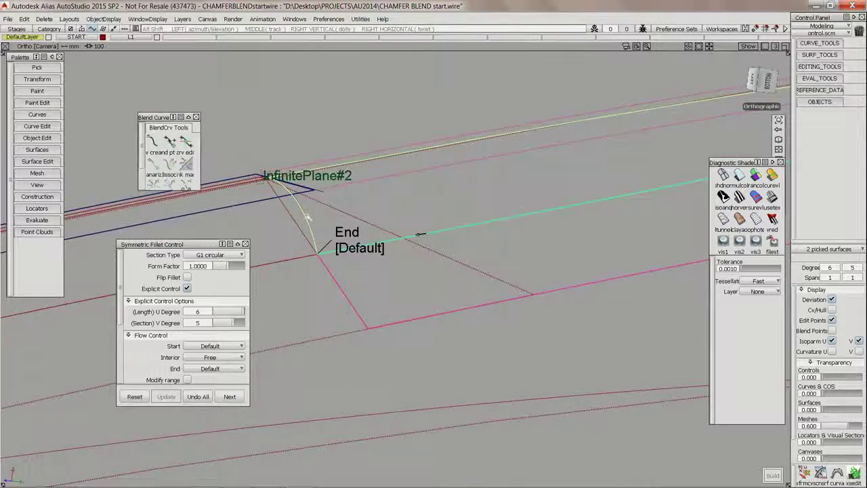
# Examine from several angles how the fillet's end edge meets the chamfer at InfinitePlane#2, close off the fillet and review its full length
pyautogui.keyDown('alt'); pyautogui.keyDown('shift'); pyautogui.moveTo(420, 234); pyautogui.dragTo(379, 206); pyautogui.keyUp('shift'); pyautogui.keyUp('alt')
pyautogui.keyDown('alt'); pyautogui.keyDown('shift'); pyautogui.moveTo(380, 206); pyautogui.dragTo(503, 214, button='right'); pyautogui.keyUp('shift'); pyautogui.keyUp('alt')
pyautogui.keyDown('alt'); pyautogui.keyDown('shift'); pyautogui.moveTo(503, 215); pyautogui.dragTo(513, 237); pyautogui.keyUp('shift'); pyautogui.keyUp('alt')
pyautogui.keyDown('alt'); pyautogui.keyDown('shift'); pyautogui.moveTo(512, 237); pyautogui.dragTo(507, 206, button='middle'); pyautogui.keyUp('shift'); pyautogui.keyUp('alt')
pyautogui.keyDown('alt'); pyautogui.keyDown('shift'); pyautogui.click(492, 207); pyautogui.keyUp('shift'); pyautogui.keyUp('alt')
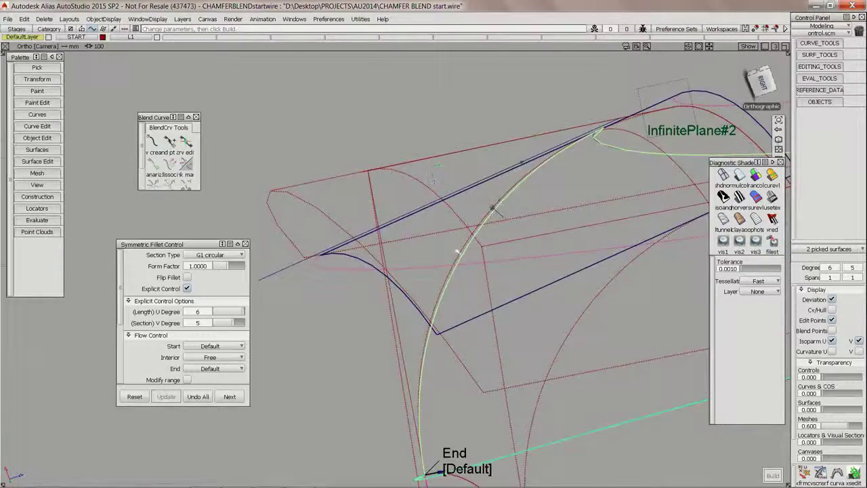
pyautogui.moveTo(459, 248)
pyautogui.keyDown('alt'); pyautogui.keyDown('shift'); pyautogui.mouseDown()
pyautogui.moveTo(517, 208)
pyautogui.moveTo(495, 300)
pyautogui.moveTo(474, 295)
pyautogui.mouseUp(); pyautogui.keyUp('shift'); pyautogui.keyUp('alt')
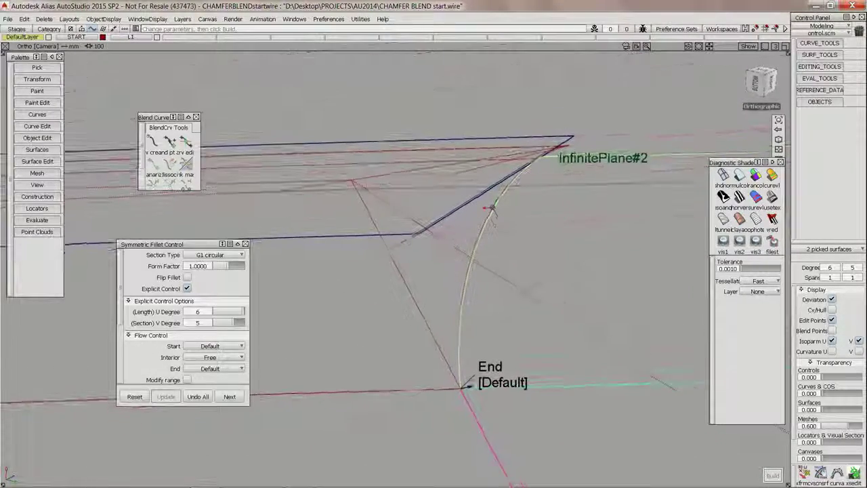
pyautogui.keyDown('alt'); pyautogui.keyDown('shift'); pyautogui.moveTo(253, 276); pyautogui.dragTo(421, 268, button='right'); pyautogui.keyUp('shift'); pyautogui.keyUp('alt')
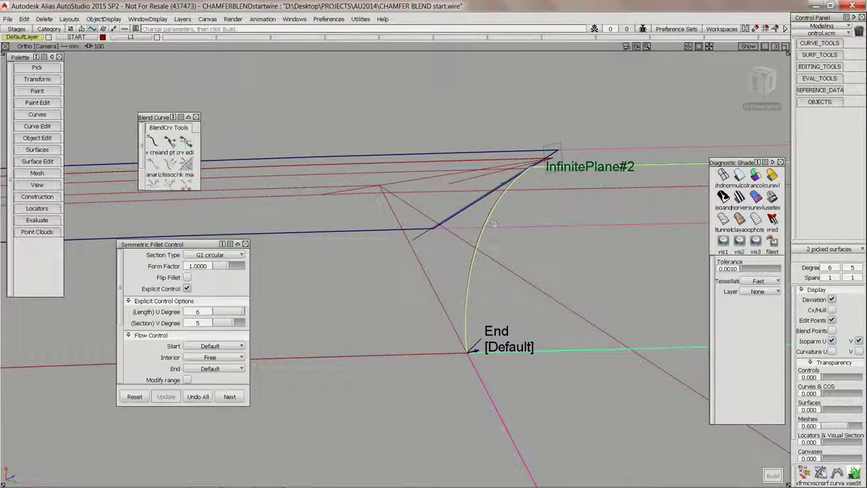
pyautogui.keyDown('ctrl'); pyautogui.keyDown('shift'); pyautogui.moveTo(460, 304); pyautogui.dragTo(460, 317); pyautogui.keyUp('shift'); pyautogui.keyUp('ctrl')
pyautogui.keyDown('alt'); pyautogui.keyDown('shift'); pyautogui.moveTo(493, 203); pyautogui.dragTo(629, 183, button='right'); pyautogui.keyUp('shift'); pyautogui.keyUp('alt')
pyautogui.keyDown('alt'); pyautogui.keyDown('shift'); pyautogui.moveTo(630, 183); pyautogui.dragTo(450, 211, button='middle'); pyautogui.keyUp('shift'); pyautogui.keyUp('alt')
pyautogui.keyDown('alt'); pyautogui.keyDown('shift'); pyautogui.moveTo(450, 211); pyautogui.dragTo(540, 185); pyautogui.keyUp('shift'); pyautogui.keyUp('alt')
pyautogui.keyDown('alt'); pyautogui.keyDown('shift'); pyautogui.moveTo(539, 185); pyautogui.dragTo(525, 227, button='right'); pyautogui.keyUp('shift'); pyautogui.keyUp('alt')
pyautogui.keyDown('alt'); pyautogui.keyDown('shift'); pyautogui.moveTo(524, 226); pyautogui.dragTo(352, 242, button='middle'); pyautogui.keyUp('shift'); pyautogui.keyUp('alt')
pyautogui.keyDown('alt'); pyautogui.keyDown('shift'); pyautogui.moveTo(352, 243); pyautogui.dragTo(460, 248); pyautogui.keyUp('shift'); pyautogui.keyUp('alt')
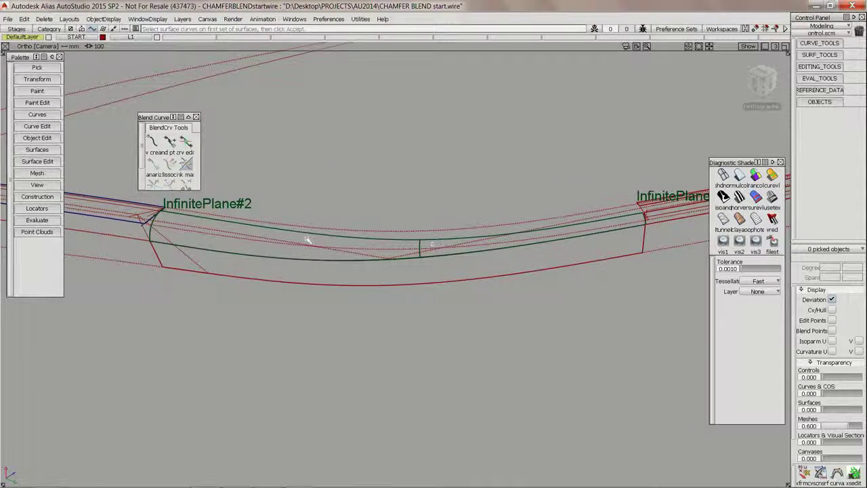
# Extend the fillet surface's edge at InfinitePlane by about 0.14 mm so it reaches the neighbouring surfaces
pyautogui.click(37, 138)
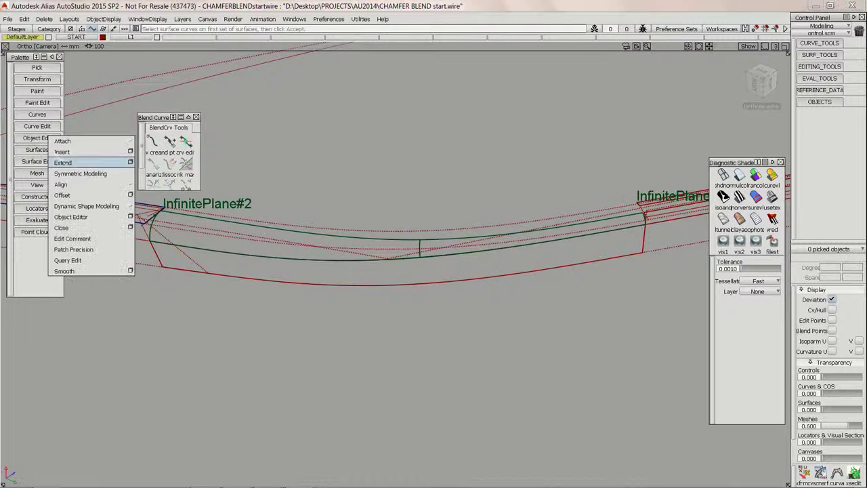
pyautogui.click(127, 162)
pyautogui.click(304, 310)
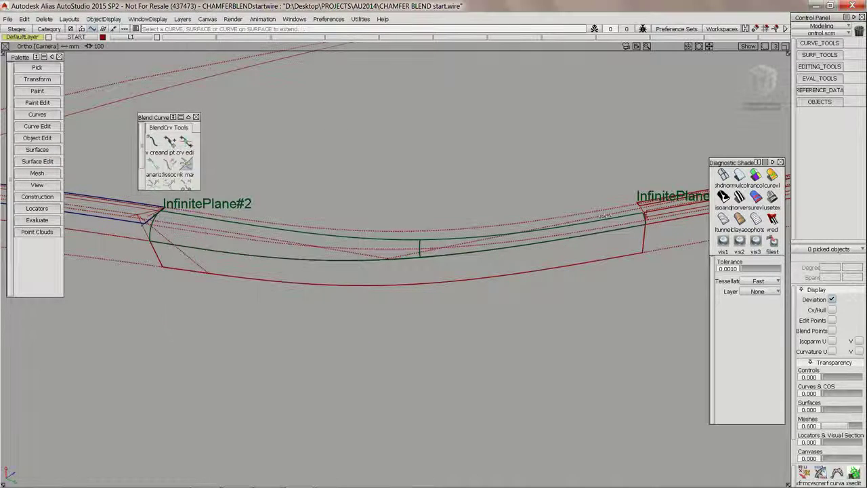
pyautogui.keyDown('alt'); pyautogui.keyDown('shift'); pyautogui.moveTo(621, 219); pyautogui.dragTo(342, 253, button='middle'); pyautogui.keyUp('shift'); pyautogui.keyUp('alt')
pyautogui.keyDown('alt'); pyautogui.keyDown('shift'); pyautogui.moveTo(341, 253); pyautogui.dragTo(454, 249, button='right'); pyautogui.keyUp('shift'); pyautogui.keyUp('alt')
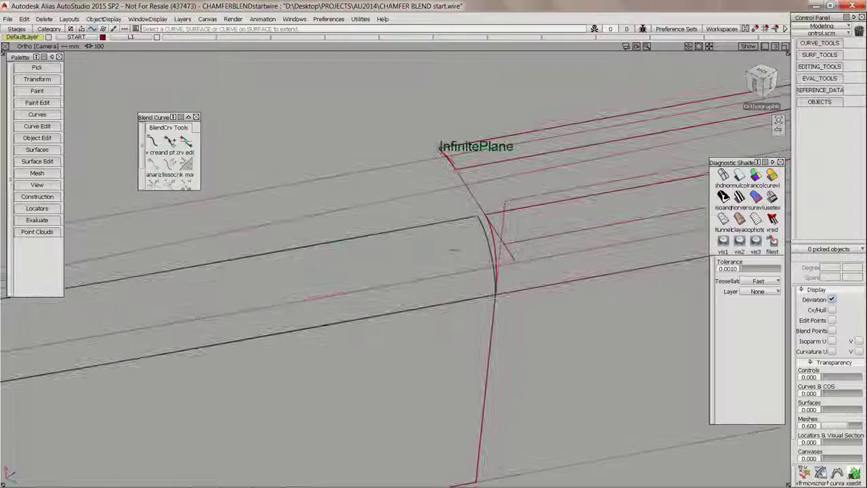
pyautogui.click(482, 221)
pyautogui.click(391, 275)
pyautogui.moveTo(476, 217); pyautogui.dragTo(447, 231)
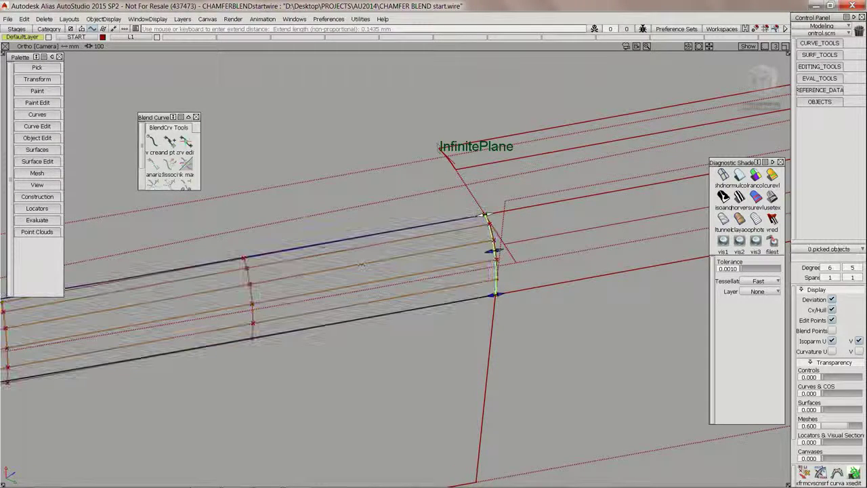
pyautogui.keyDown('ctrl'); pyautogui.keyDown('shift'); pyautogui.moveTo(258, 192); pyautogui.dragTo(204, 198, button='right'); pyautogui.keyUp('shift'); pyautogui.keyUp('ctrl')
pyautogui.keyDown('alt'); pyautogui.keyDown('shift'); pyautogui.moveTo(338, 259); pyautogui.dragTo(189, 254, button='middle'); pyautogui.keyUp('shift'); pyautogui.keyUp('alt')
pyautogui.keyDown('alt'); pyautogui.keyDown('shift'); pyautogui.moveTo(188, 255); pyautogui.dragTo(417, 271, button='right'); pyautogui.keyUp('shift'); pyautogui.keyUp('alt')
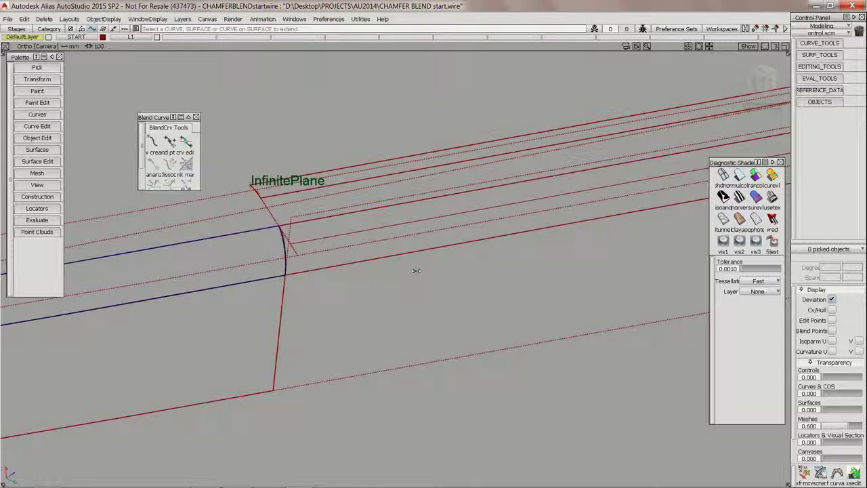
pyautogui.keyDown('alt'); pyautogui.keyDown('shift'); pyautogui.moveTo(416, 270); pyautogui.dragTo(429, 282); pyautogui.keyUp('shift'); pyautogui.keyUp('alt')
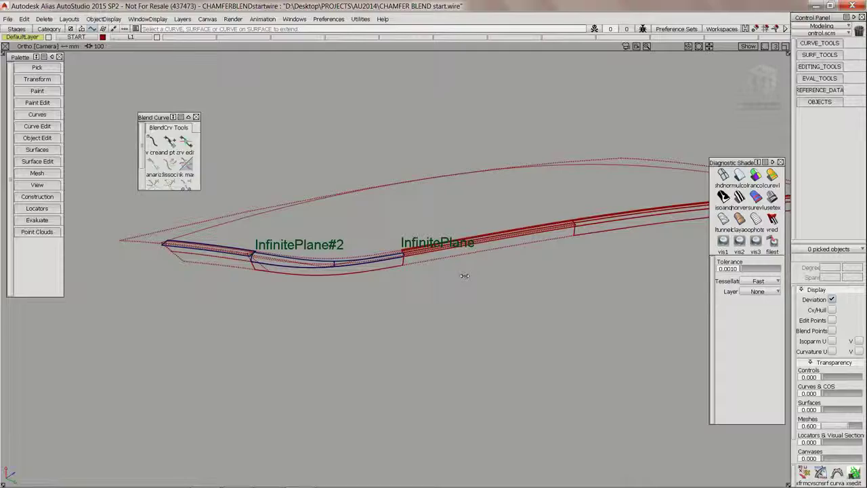
# Switch to the slide presentation and advance to the slide on surface layout
pyautogui.press('super+Tab')
pyautogui.press('super+Tab')
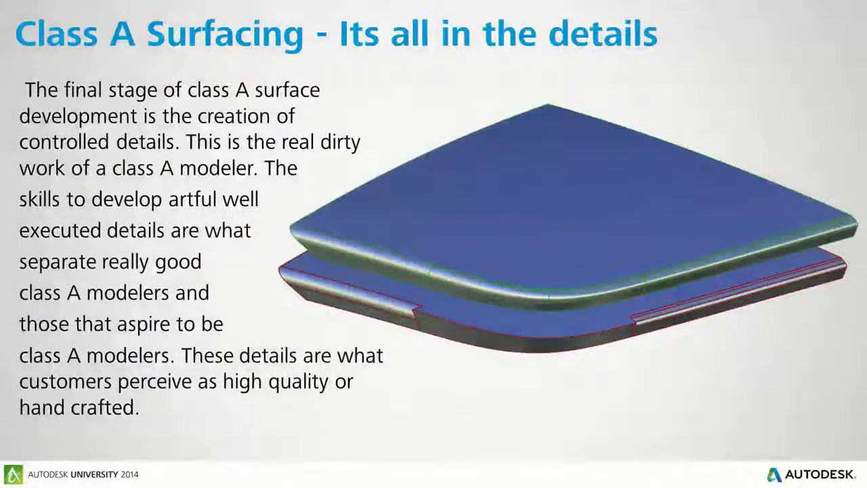
pyautogui.press('Right')
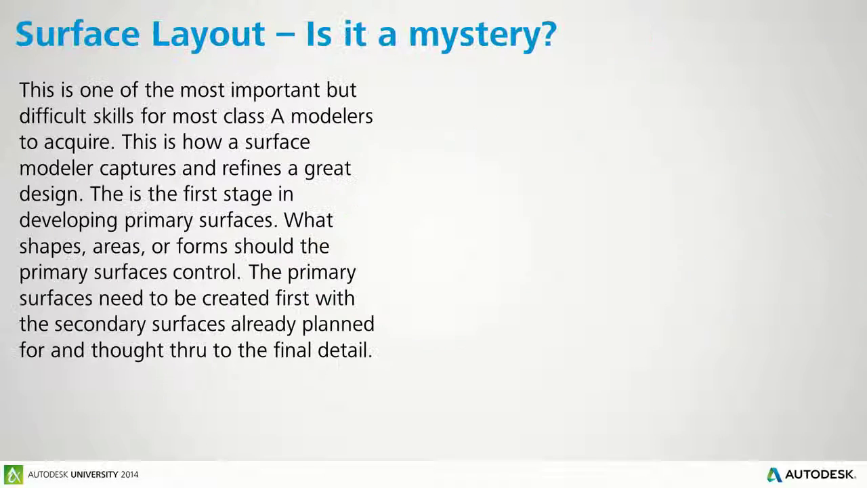
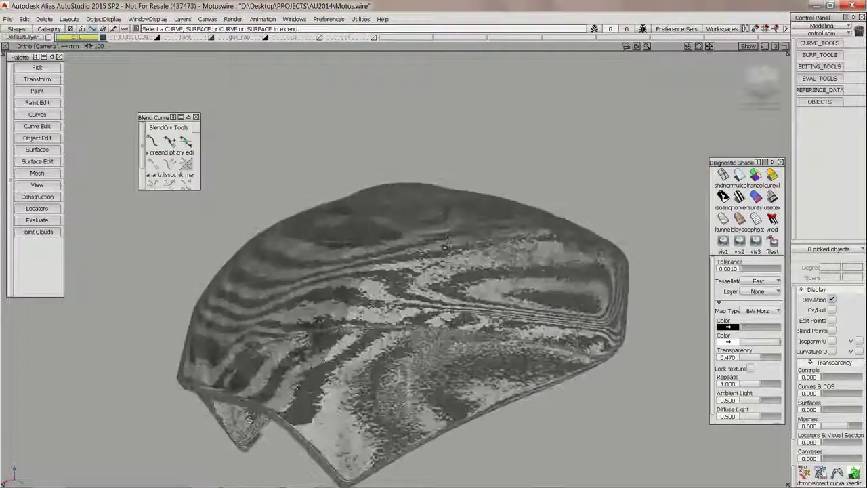
# Set the horizontal zebra shading's transparency to 0 and evaluate the tank scan mesh with isoangle rainbow shading
pyautogui.moveTo(763, 357); pyautogui.dragTo(641, 360)
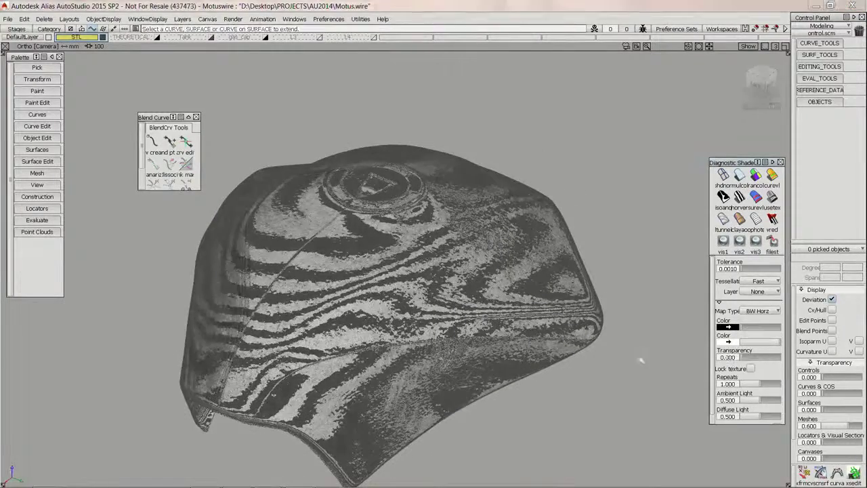
pyautogui.moveTo(569, 291)
pyautogui.keyDown('alt'); pyautogui.keyDown('shift'); pyautogui.mouseDown()
pyautogui.moveTo(575, 345)
pyautogui.moveTo(576, 315)
pyautogui.mouseUp(); pyautogui.keyUp('shift'); pyautogui.keyUp('alt')
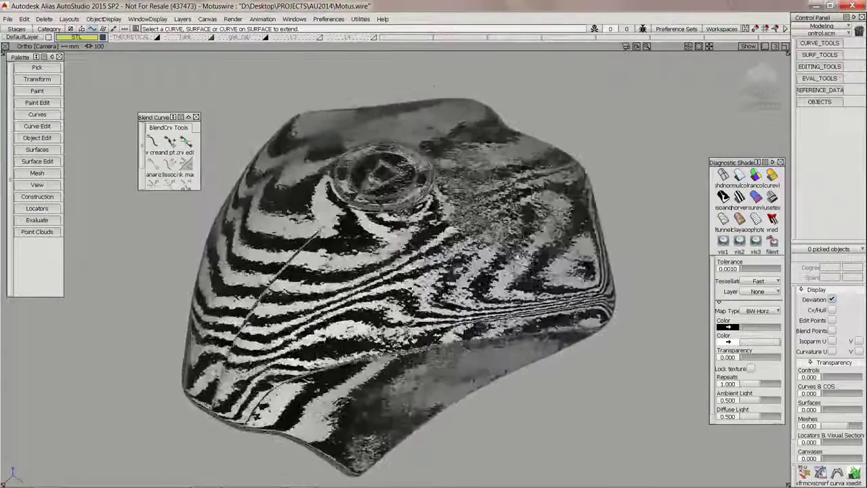
pyautogui.click(723, 196)
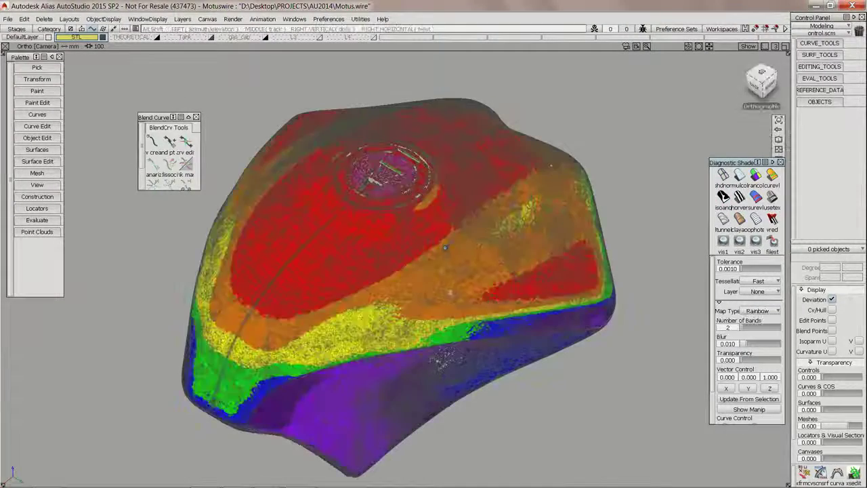
pyautogui.moveTo(537, 332)
pyautogui.keyDown('alt'); pyautogui.keyDown('shift'); pyautogui.mouseDown()
pyautogui.moveTo(495, 213)
pyautogui.moveTo(516, 247)
pyautogui.mouseUp(); pyautogui.keyUp('shift'); pyautogui.keyUp('alt')
pyautogui.keyDown('alt'); pyautogui.keyDown('shift'); pyautogui.moveTo(516, 247); pyautogui.dragTo(518, 197, button='right'); pyautogui.keyUp('shift'); pyautogui.keyUp('alt')
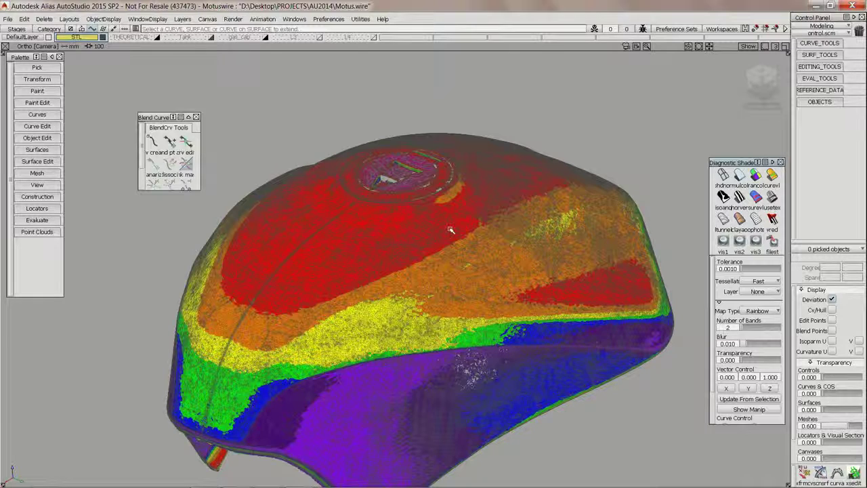
# Turn off the diagnostic shading and show cross sections on the tank mesh at X 50 mm, Y 50 mm and Z 100 mm spacing
pyautogui.click(724, 175)
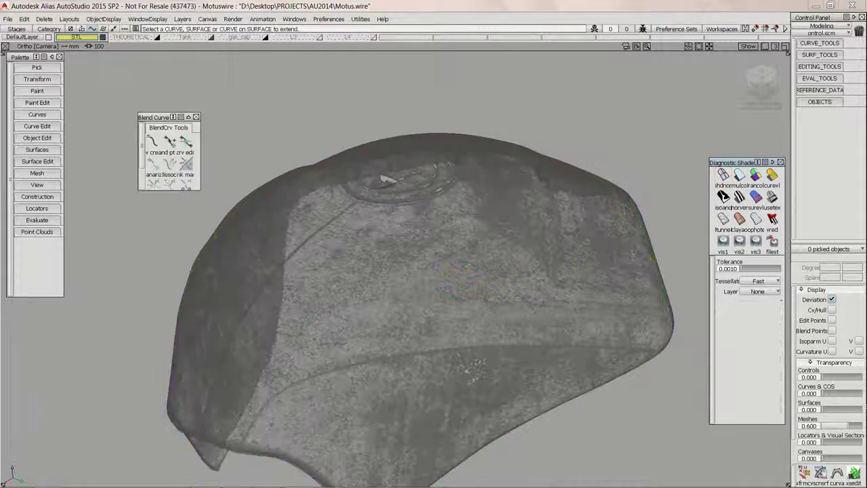
pyautogui.click(854, 472)
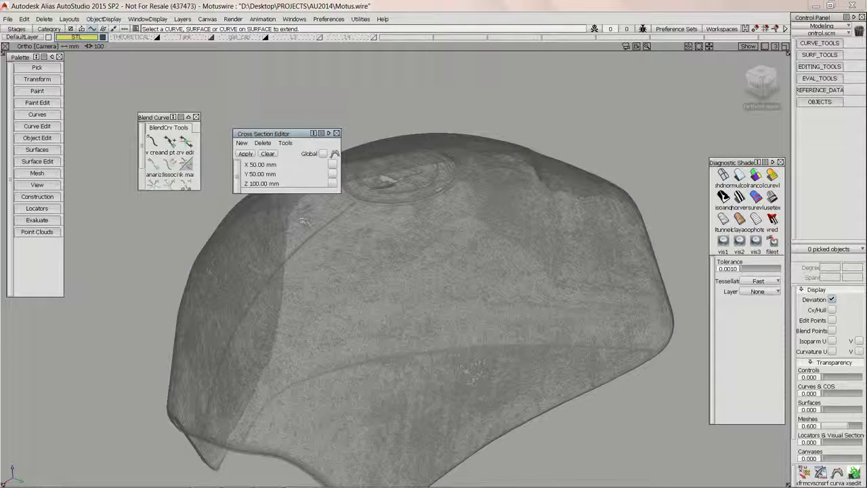
pyautogui.click(260, 166)
pyautogui.keyDown('ctrl'); pyautogui.keyDown('shift'); pyautogui.moveTo(408, 150); pyautogui.dragTo(412, 196); pyautogui.keyUp('shift'); pyautogui.keyUp('ctrl')
pyautogui.click(412, 196)
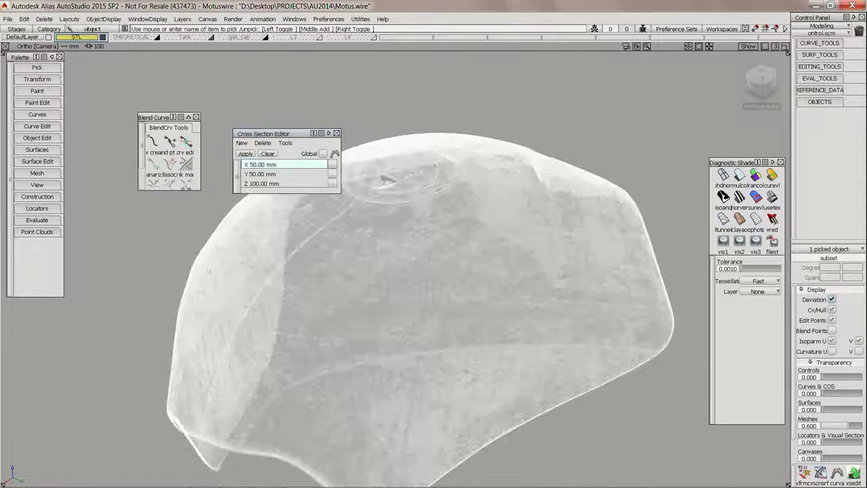
pyautogui.click(260, 174)
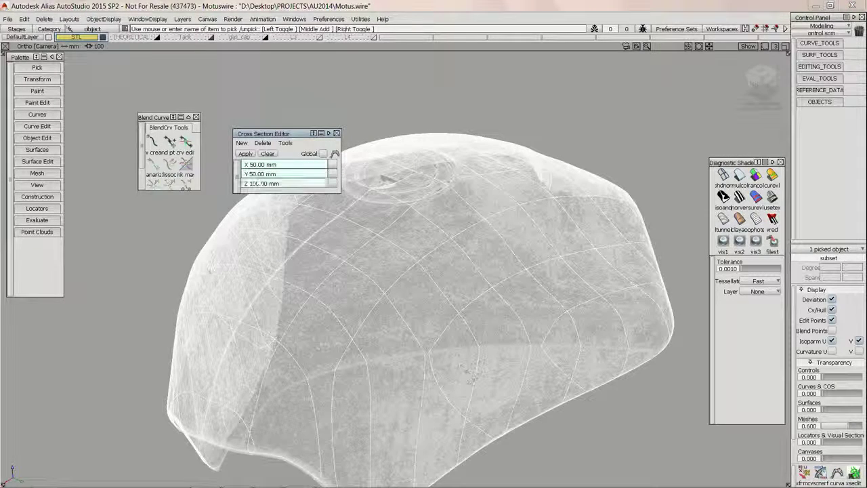
pyautogui.click(336, 133)
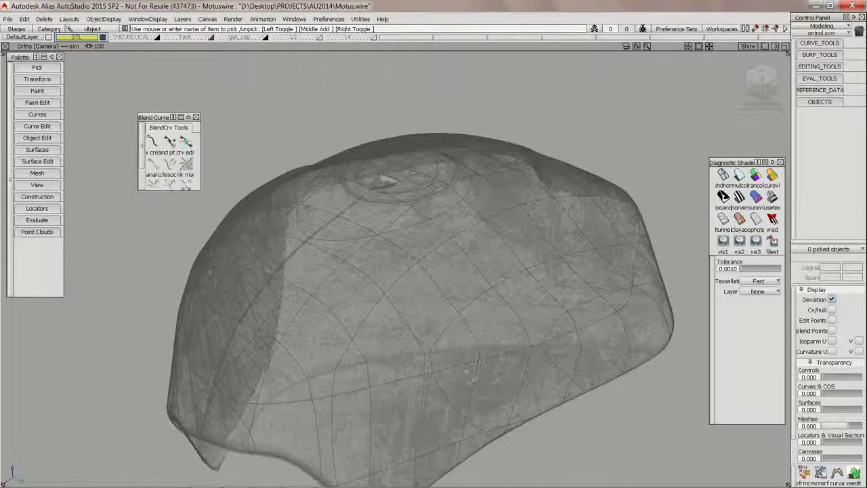
# Set the mesh transparency to 0.900 and study the tank's section curves from several sides
pyautogui.moveTo(856, 422); pyautogui.dragTo(861, 423)
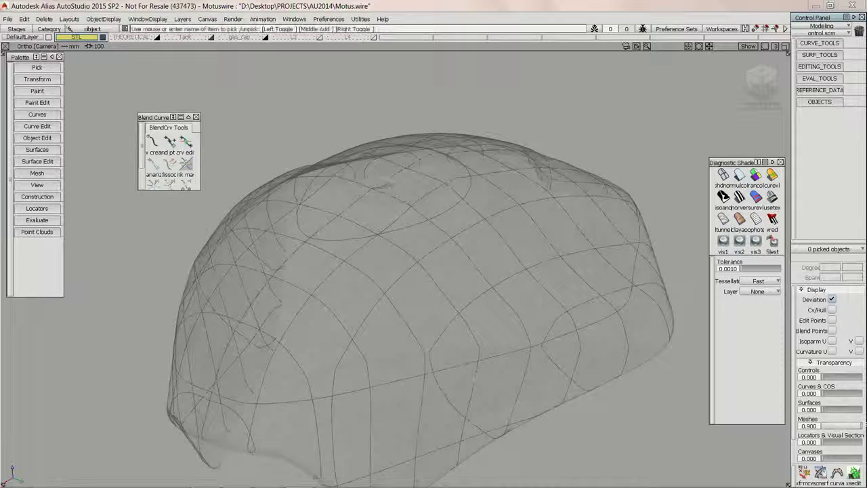
pyautogui.keyDown('alt'); pyautogui.keyDown('shift'); pyautogui.moveTo(432, 235); pyautogui.dragTo(437, 201, button='middle'); pyautogui.keyUp('shift'); pyautogui.keyUp('alt')
pyautogui.keyDown('alt'); pyautogui.keyDown('shift'); pyautogui.moveTo(437, 201); pyautogui.dragTo(501, 201); pyautogui.keyUp('shift'); pyautogui.keyUp('alt')
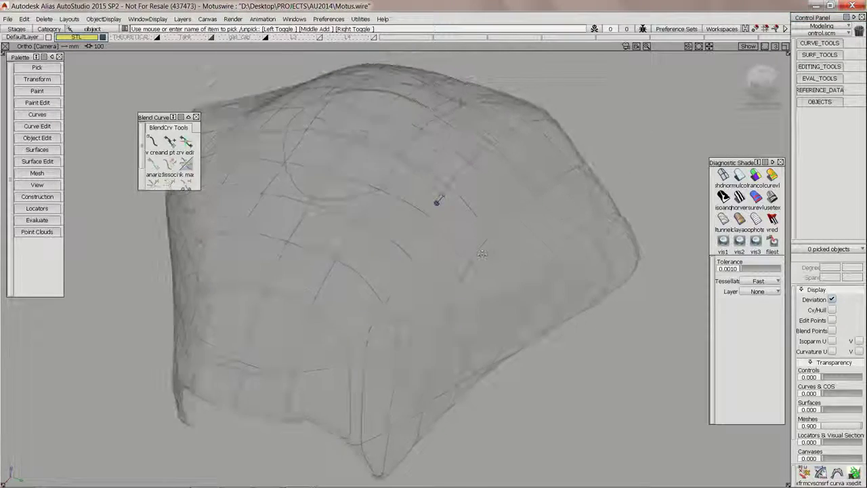
pyautogui.keyDown('alt'); pyautogui.keyDown('shift'); pyautogui.moveTo(437, 201); pyautogui.dragTo(483, 196, button='middle'); pyautogui.keyUp('shift'); pyautogui.keyUp('alt')
pyautogui.keyDown('alt'); pyautogui.keyDown('shift'); pyautogui.moveTo(484, 196); pyautogui.dragTo(476, 199); pyautogui.keyUp('shift'); pyautogui.keyUp('alt')
pyautogui.keyDown('alt'); pyautogui.keyDown('shift'); pyautogui.moveTo(476, 199); pyautogui.dragTo(480, 193, button='right'); pyautogui.keyUp('shift'); pyautogui.keyUp('alt')
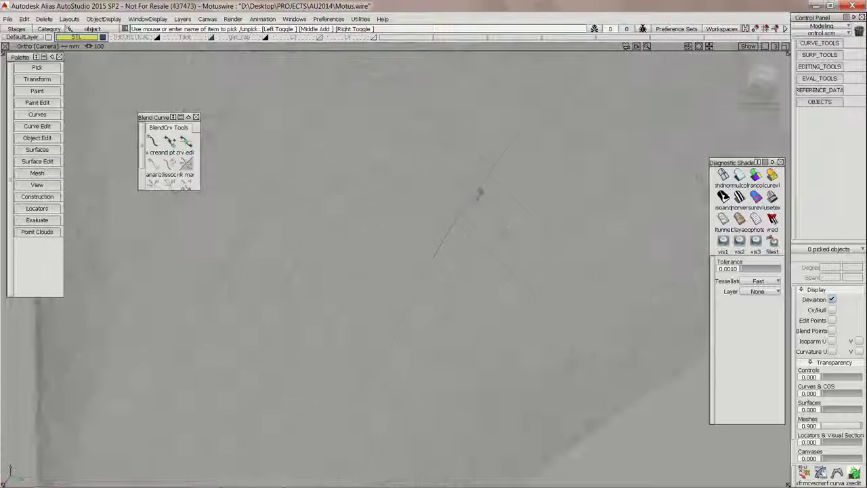
pyautogui.keyDown('alt'); pyautogui.keyDown('shift'); pyautogui.moveTo(480, 192); pyautogui.dragTo(492, 165); pyautogui.keyUp('shift'); pyautogui.keyUp('alt')
pyautogui.keyDown('alt'); pyautogui.keyDown('shift'); pyautogui.moveTo(583, 271); pyautogui.dragTo(524, 267, button='right'); pyautogui.keyUp('shift'); pyautogui.keyUp('alt')
pyautogui.keyDown('alt'); pyautogui.keyDown('shift'); pyautogui.moveTo(524, 266); pyautogui.dragTo(552, 285); pyautogui.keyUp('shift'); pyautogui.keyUp('alt')
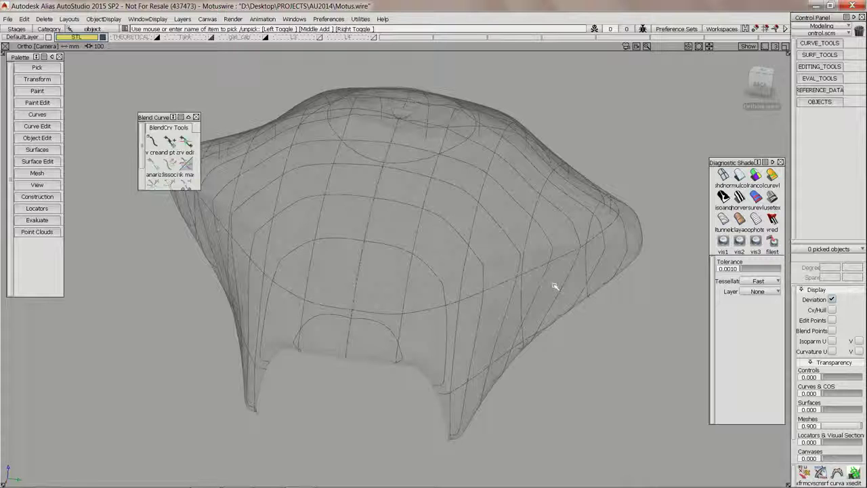
# Shade the tank mesh with Multi Color and clear all its cross sections
pyautogui.click(723, 175)
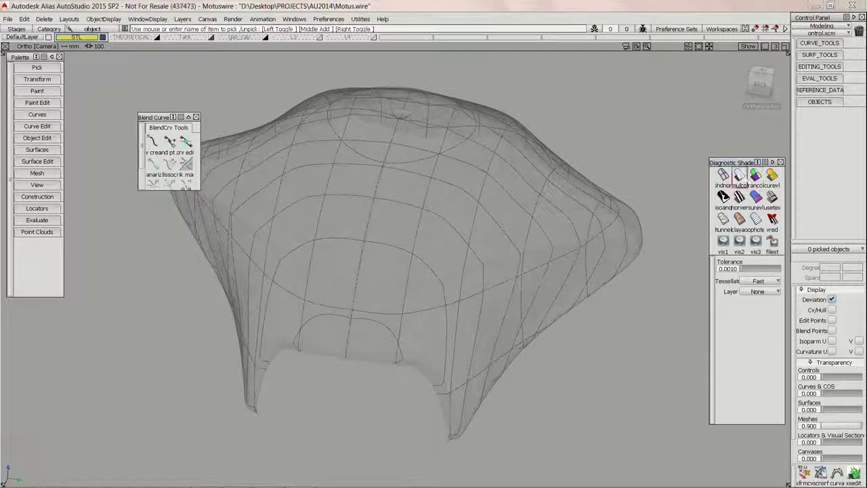
pyautogui.moveTo(478, 193)
pyautogui.keyDown('alt'); pyautogui.keyDown('shift'); pyautogui.mouseDown()
pyautogui.moveTo(492, 163)
pyautogui.moveTo(473, 197)
pyautogui.moveTo(503, 200)
pyautogui.mouseUp(); pyautogui.keyUp('shift'); pyautogui.keyUp('alt')
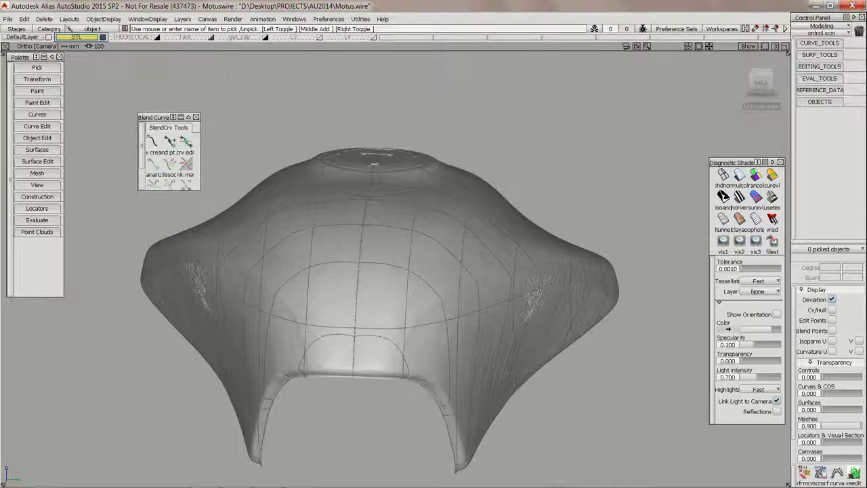
pyautogui.click(853, 472)
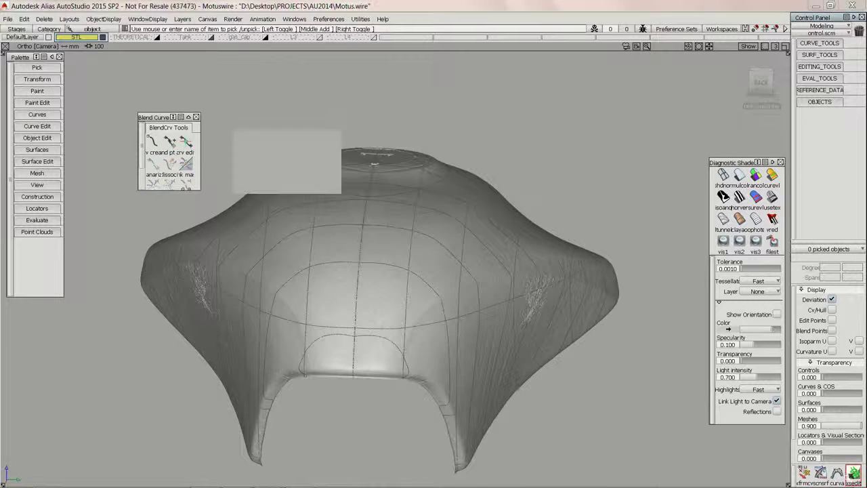
pyautogui.click(267, 154)
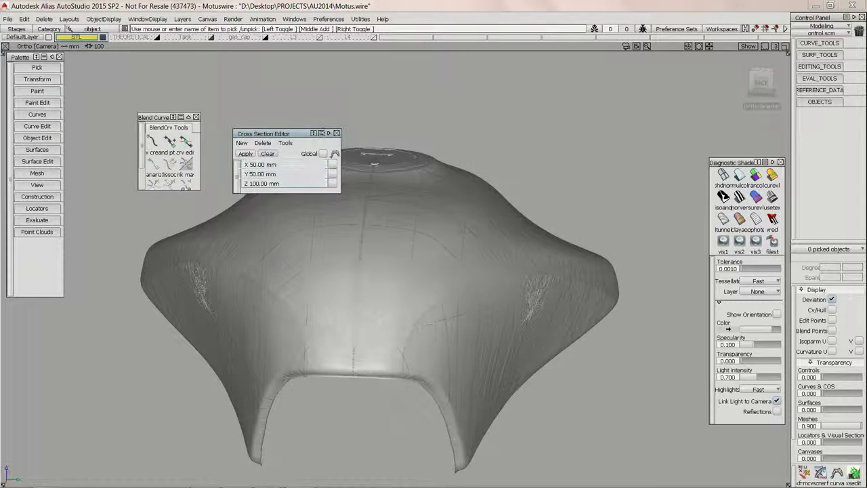
pyautogui.click(337, 133)
# Start Marker Ink on a new overlay canvas named Overlay-2, fitted to the screen, over an angled view of the tank mesh
pyautogui.keyDown('alt'); pyautogui.keyDown('shift'); pyautogui.moveTo(474, 194); pyautogui.dragTo(468, 248); pyautogui.keyUp('shift'); pyautogui.keyUp('alt')
pyautogui.keyDown('alt'); pyautogui.keyDown('shift'); pyautogui.moveTo(468, 248); pyautogui.dragTo(443, 221, button='right'); pyautogui.keyUp('shift'); pyautogui.keyUp('alt')
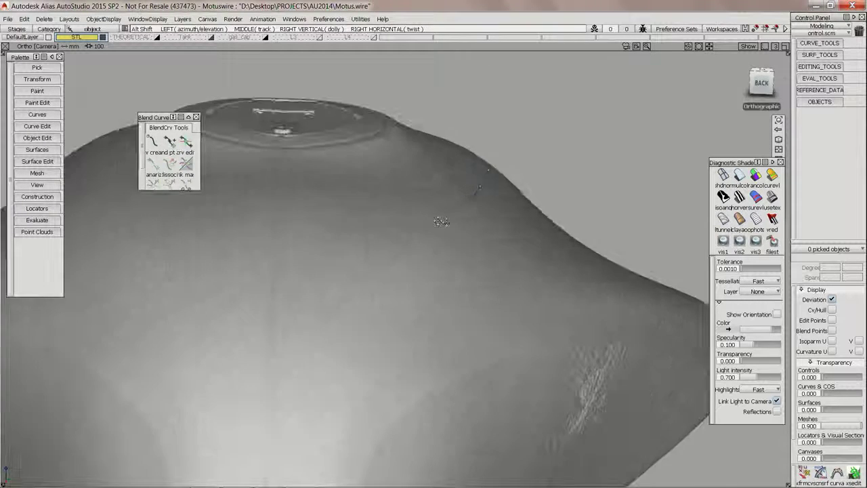
pyautogui.keyDown('alt'); pyautogui.keyDown('shift'); pyautogui.moveTo(443, 221); pyautogui.dragTo(545, 256, button='middle'); pyautogui.keyUp('shift'); pyautogui.keyUp('alt')
pyautogui.keyDown('alt'); pyautogui.keyDown('shift'); pyautogui.moveTo(544, 256); pyautogui.dragTo(547, 170); pyautogui.keyUp('shift'); pyautogui.keyUp('alt')
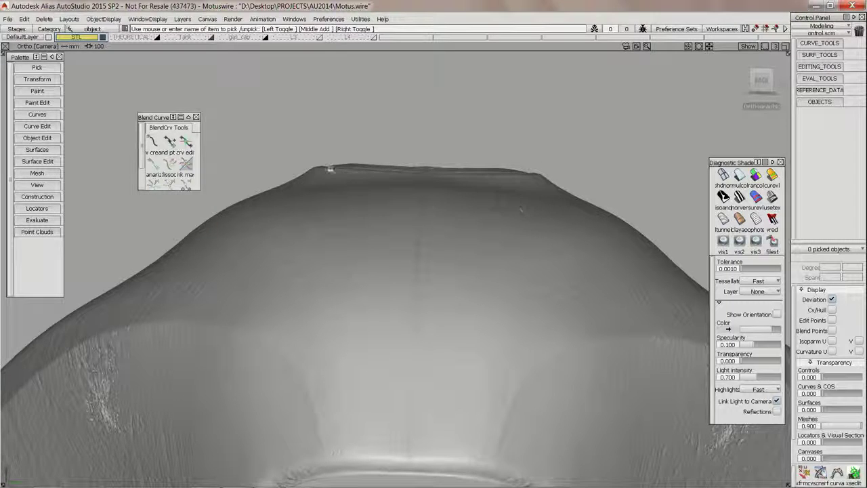
pyautogui.keyDown('alt'); pyautogui.keyDown('shift'); pyautogui.moveTo(525, 208); pyautogui.dragTo(480, 227); pyautogui.keyUp('shift'); pyautogui.keyUp('alt')
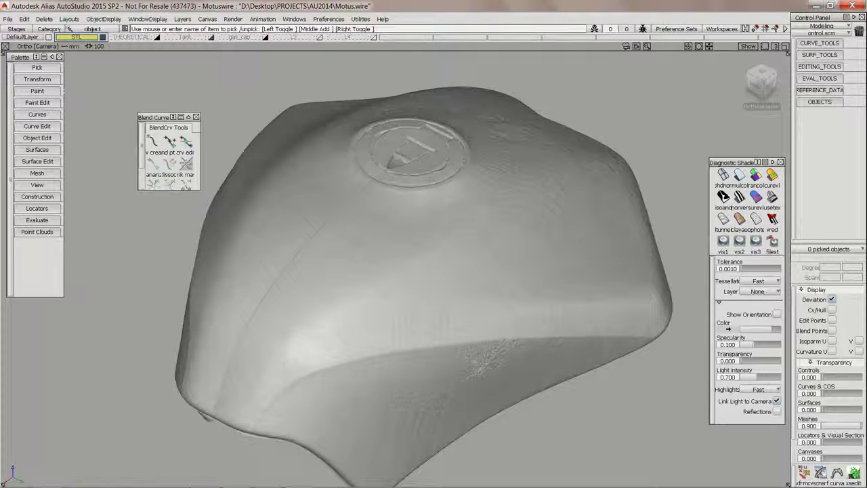
pyautogui.click(31, 114)
pyautogui.click(36, 90)
pyautogui.moveTo(48, 107)
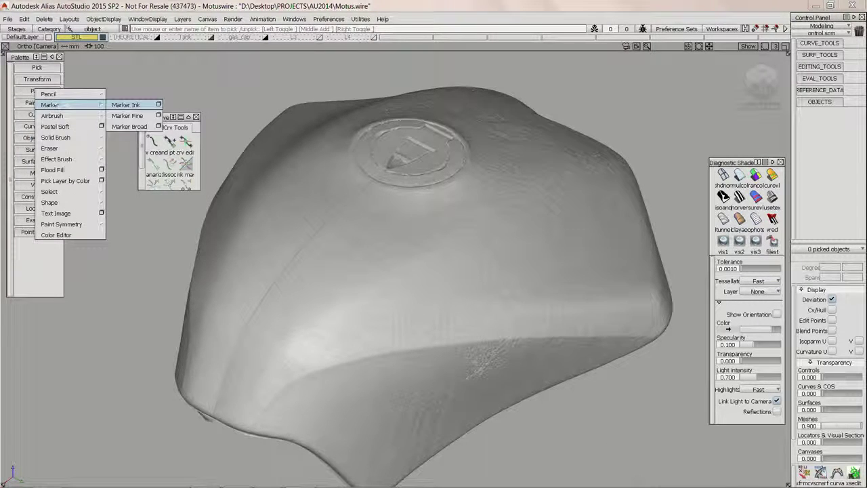
pyautogui.click(134, 106)
pyautogui.click(423, 235)
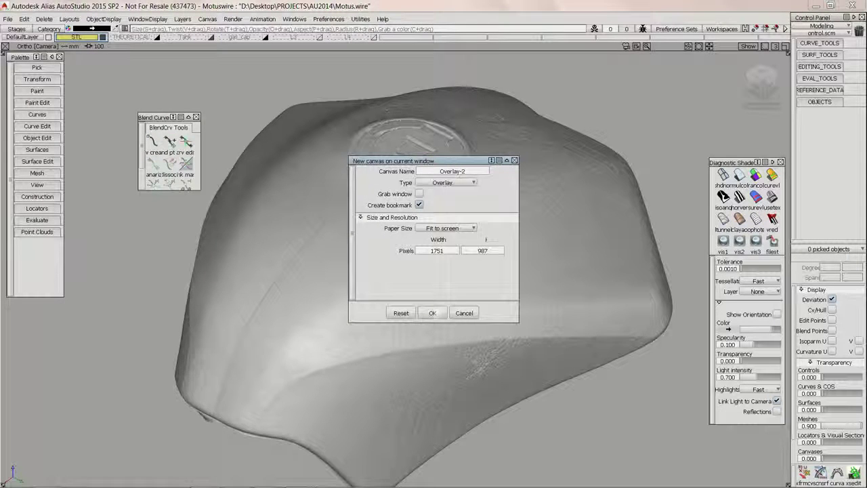
pyautogui.click(434, 313)
# Sketch three marker strokes on the tank: around the gas cap, along the lower shoulder, and diagonally across the upper side
pyautogui.moveTo(364, 194)
pyautogui.mouseDown()
pyautogui.moveTo(399, 205)
pyautogui.moveTo(478, 186)
pyautogui.moveTo(486, 137)
pyautogui.moveTo(462, 125)
pyautogui.mouseUp()
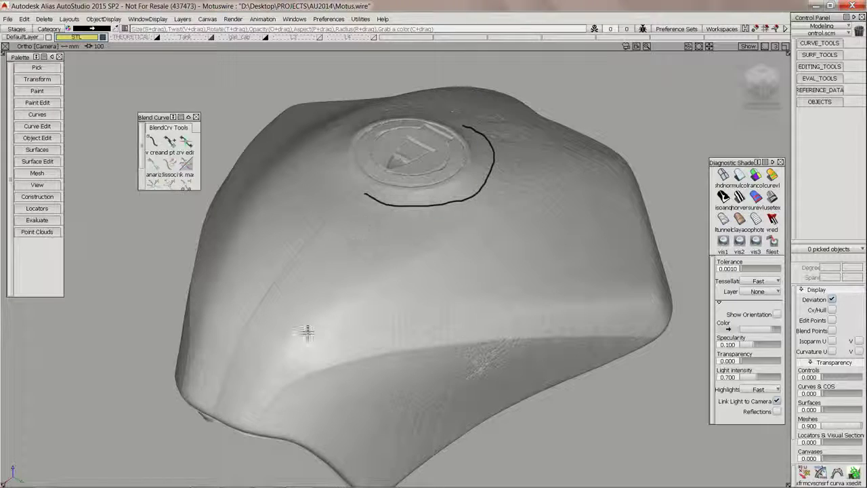
pyautogui.moveTo(654, 305); pyautogui.dragTo(404, 311)
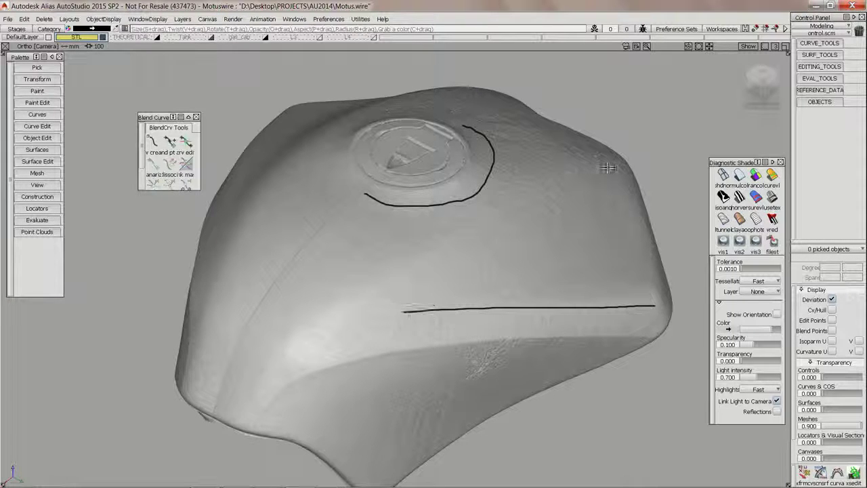
pyautogui.moveTo(609, 165)
pyautogui.mouseDown()
pyautogui.moveTo(403, 252)
pyautogui.moveTo(287, 321)
pyautogui.mouseUp()
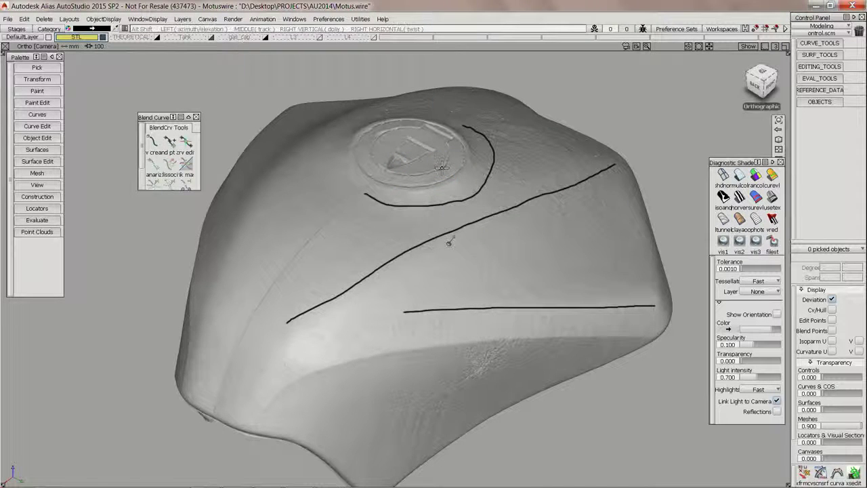
# Show the gas_cap layer together with the STL layer and examine how the cap sits on the tank mesh
pyautogui.moveTo(433, 203)
pyautogui.keyDown('alt'); pyautogui.keyDown('shift'); pyautogui.mouseDown()
pyautogui.moveTo(437, 187)
pyautogui.moveTo(426, 184)
pyautogui.moveTo(433, 182)
pyautogui.mouseUp(); pyautogui.keyUp('shift'); pyautogui.keyUp('alt')
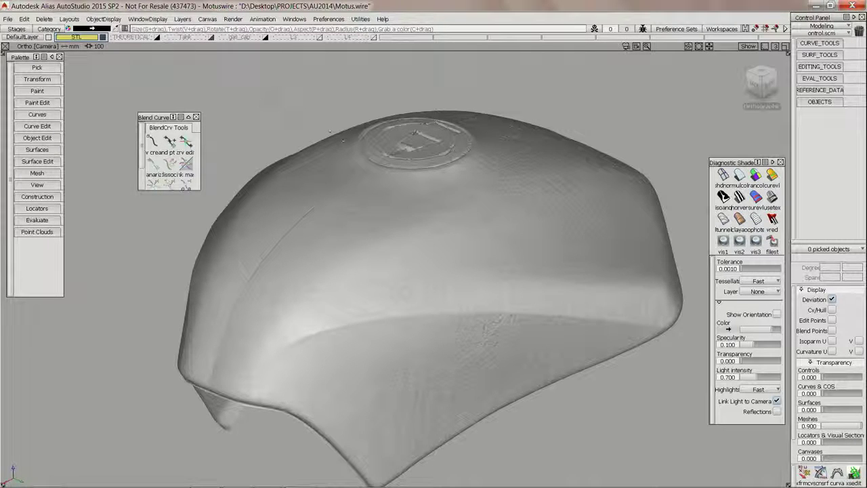
pyautogui.click(240, 37)
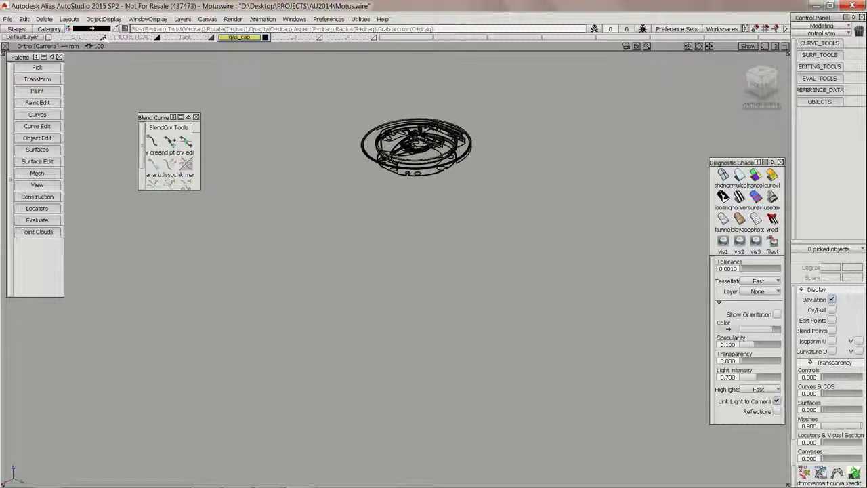
pyautogui.click(103, 38)
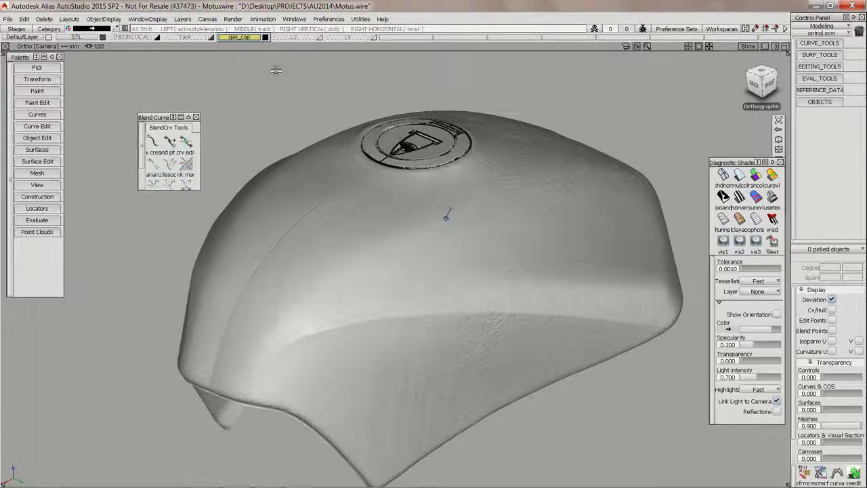
pyautogui.keyDown('alt'); pyautogui.keyDown('shift'); pyautogui.moveTo(276, 69); pyautogui.dragTo(281, 39, button='right'); pyautogui.keyUp('shift'); pyautogui.keyUp('alt')
pyautogui.keyDown('alt'); pyautogui.keyDown('shift'); pyautogui.moveTo(373, 102); pyautogui.dragTo(386, 209, button='middle'); pyautogui.keyUp('shift'); pyautogui.keyUp('alt')
pyautogui.keyDown('alt'); pyautogui.keyDown('shift'); pyautogui.moveTo(386, 208); pyautogui.dragTo(528, 225, button='right'); pyautogui.keyUp('shift'); pyautogui.keyUp('alt')
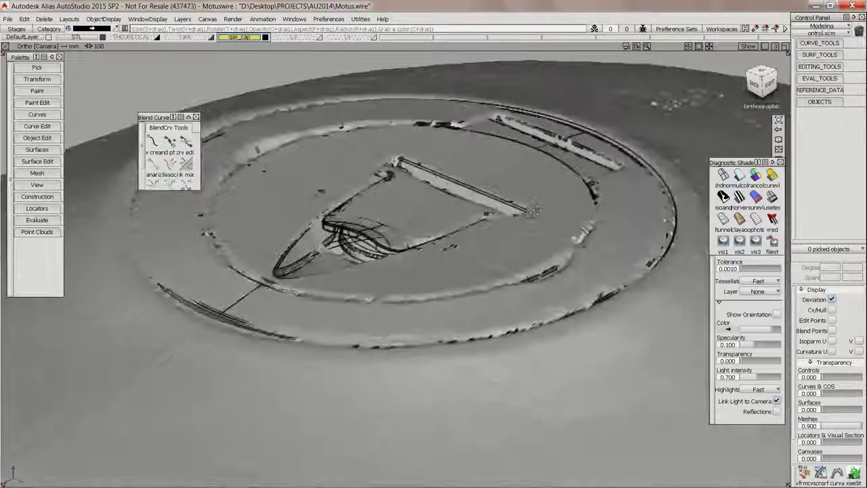
pyautogui.keyDown('alt'); pyautogui.keyDown('shift'); pyautogui.moveTo(528, 225); pyautogui.dragTo(562, 206, button='middle'); pyautogui.keyUp('shift'); pyautogui.keyUp('alt')
pyautogui.keyDown('alt'); pyautogui.keyDown('shift'); pyautogui.moveTo(562, 207); pyautogui.dragTo(520, 176); pyautogui.keyUp('shift'); pyautogui.keyUp('alt')
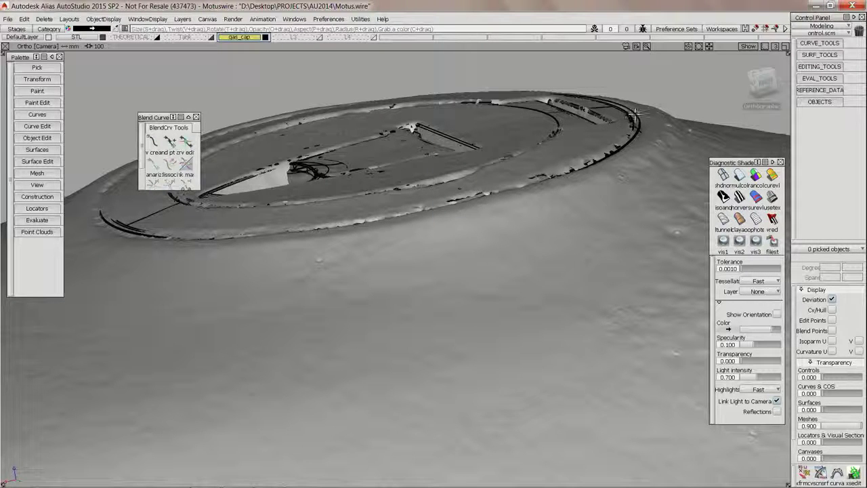
pyautogui.keyDown('alt'); pyautogui.keyDown('shift'); pyautogui.moveTo(630, 119); pyautogui.dragTo(562, 227); pyautogui.keyUp('shift'); pyautogui.keyUp('alt')
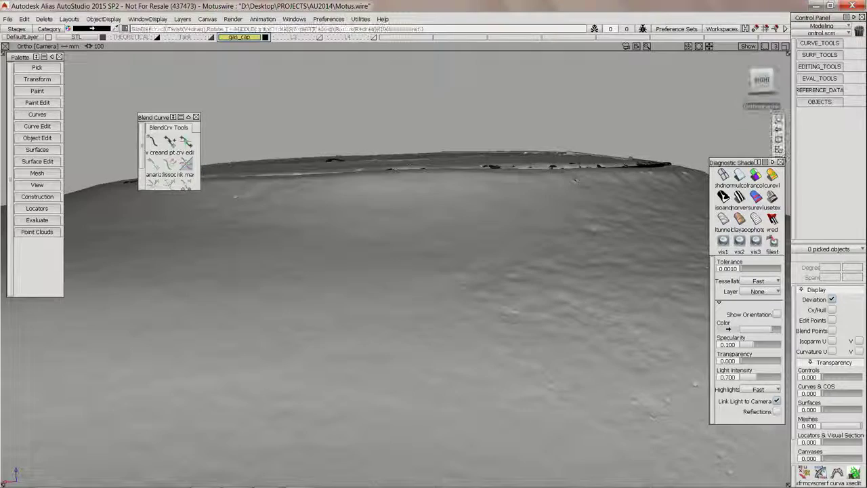
pyautogui.keyDown('alt'); pyautogui.keyDown('shift'); pyautogui.moveTo(443, 322); pyautogui.dragTo(415, 235, button='right'); pyautogui.keyUp('shift'); pyautogui.keyUp('alt')
pyautogui.keyDown('alt'); pyautogui.keyDown('shift'); pyautogui.moveTo(414, 235); pyautogui.dragTo(575, 182); pyautogui.keyUp('shift'); pyautogui.keyUp('alt')
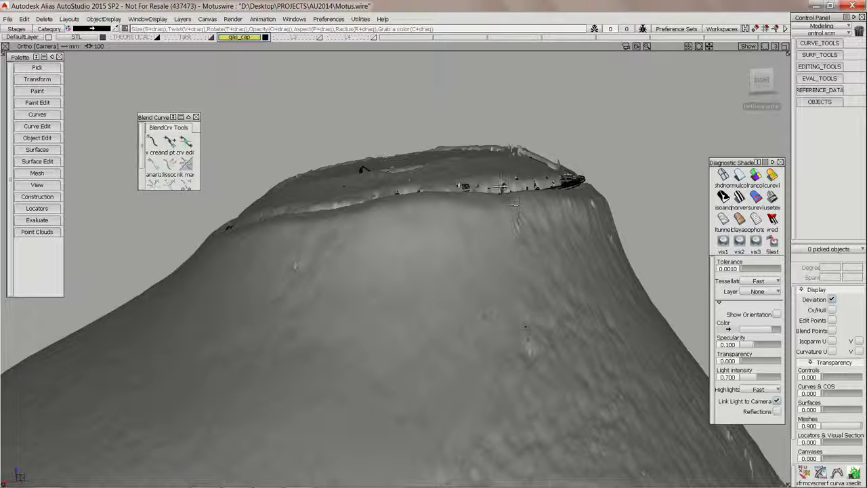
# Examine the tank mesh's side panels, shoulder and lower edges from the side, back and above
pyautogui.keyDown('alt'); pyautogui.keyDown('shift'); pyautogui.moveTo(504, 185); pyautogui.dragTo(517, 209, button='right'); pyautogui.keyUp('shift'); pyautogui.keyUp('alt')
pyautogui.keyDown('alt'); pyautogui.keyDown('shift'); pyautogui.moveTo(517, 209); pyautogui.dragTo(462, 257, button='middle'); pyautogui.keyUp('shift'); pyautogui.keyUp('alt')
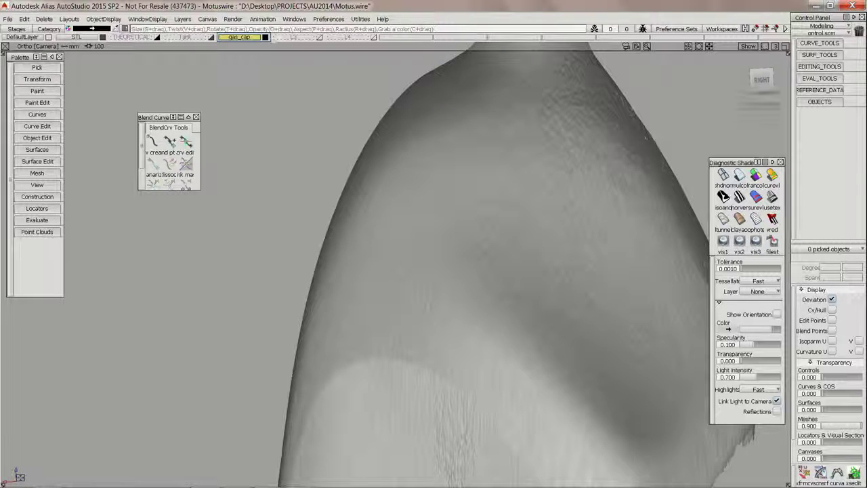
pyautogui.keyDown('alt'); pyautogui.keyDown('shift'); pyautogui.moveTo(509, 216); pyautogui.dragTo(491, 218, button='right'); pyautogui.keyUp('shift'); pyautogui.keyUp('alt')
pyautogui.keyDown('alt'); pyautogui.keyDown('shift'); pyautogui.moveTo(492, 218); pyautogui.dragTo(483, 198, button='middle'); pyautogui.keyUp('shift'); pyautogui.keyUp('alt')
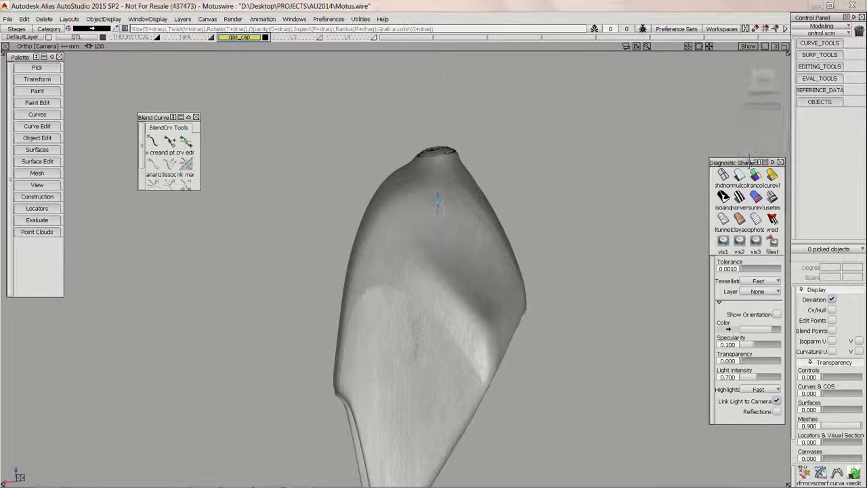
pyautogui.moveTo(744, 163); pyautogui.dragTo(740, 177)
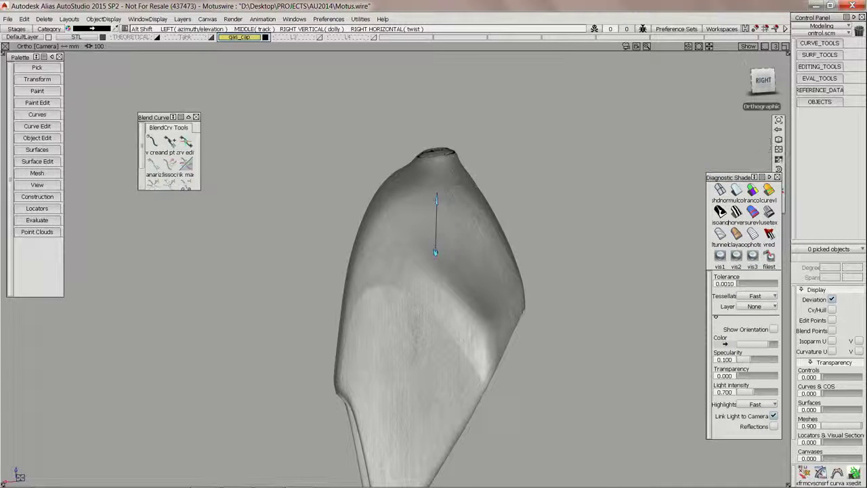
pyautogui.keyDown('alt'); pyautogui.keyDown('shift'); pyautogui.moveTo(436, 253); pyautogui.dragTo(318, 255); pyautogui.keyUp('shift'); pyautogui.keyUp('alt')
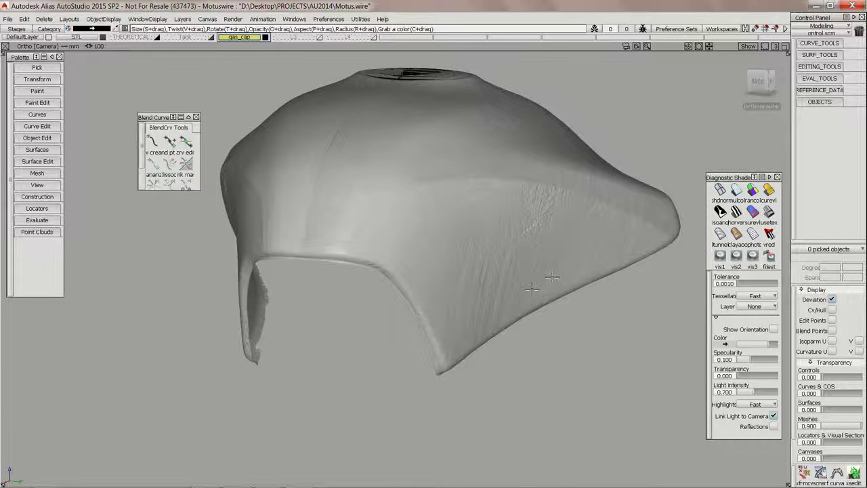
pyautogui.keyDown('alt'); pyautogui.keyDown('shift'); pyautogui.moveTo(416, 318); pyautogui.dragTo(300, 251); pyautogui.keyUp('shift'); pyautogui.keyUp('alt')
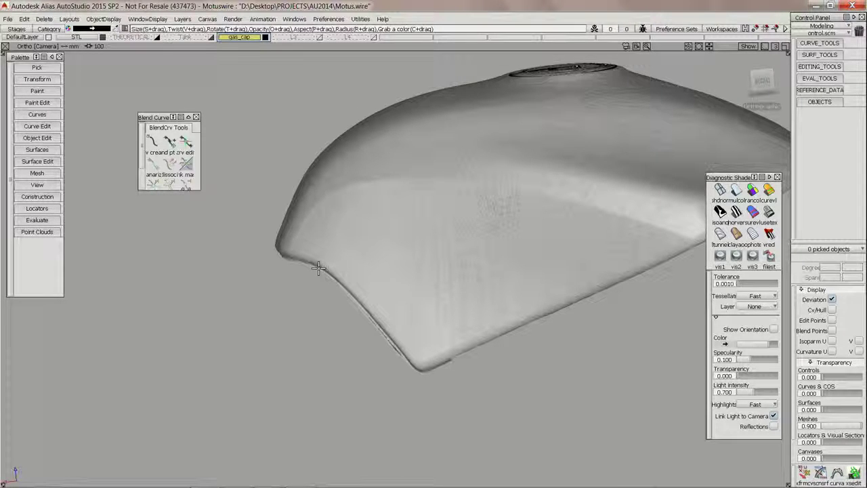
pyautogui.keyDown('alt'); pyautogui.keyDown('shift'); pyautogui.moveTo(488, 356); pyautogui.dragTo(313, 364); pyautogui.keyUp('shift'); pyautogui.keyUp('alt')
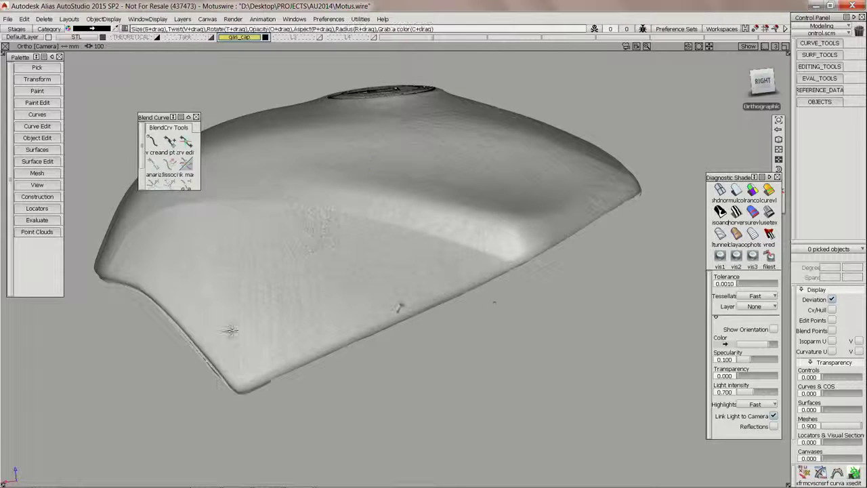
pyautogui.keyDown('alt'); pyautogui.keyDown('shift'); pyautogui.moveTo(494, 310); pyautogui.dragTo(480, 237); pyautogui.keyUp('shift'); pyautogui.keyUp('alt')
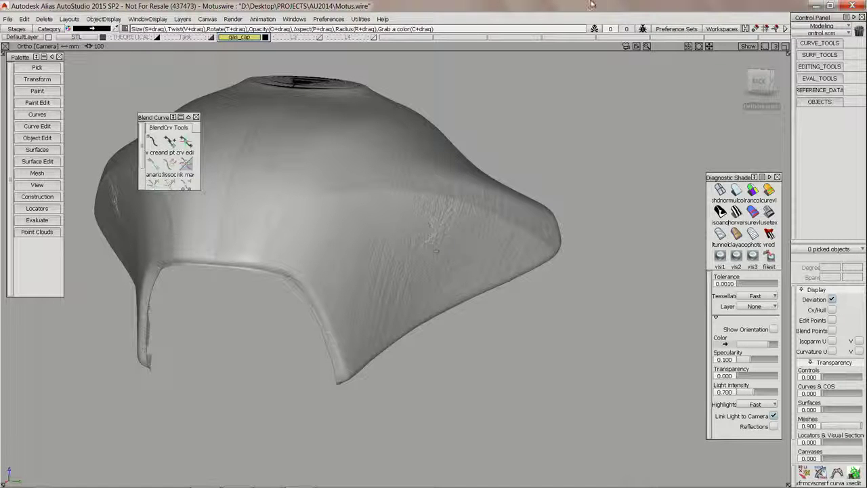
pyautogui.keyDown('alt'); pyautogui.keyDown('shift'); pyautogui.moveTo(488, 167); pyautogui.dragTo(212, 78); pyautogui.keyUp('shift'); pyautogui.keyUp('alt')
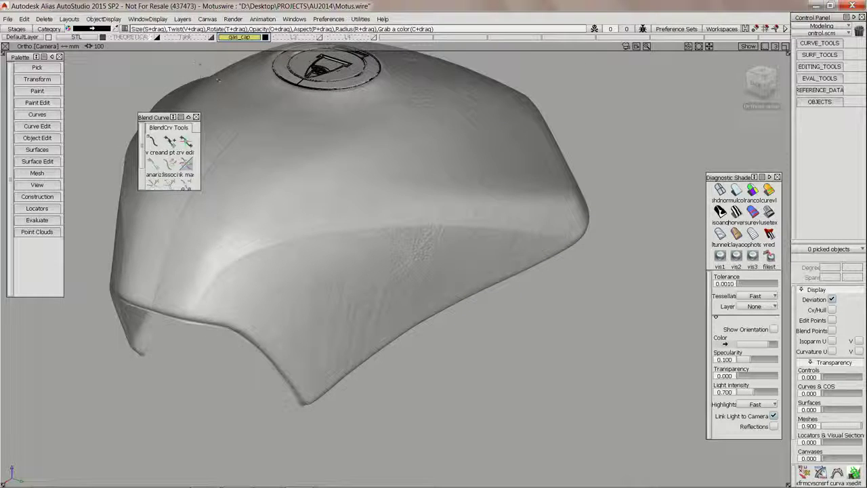
# Display only the THEORETICAL layer and shade its surfaces with random colors
pyautogui.click(148, 37)
pyautogui.keyDown('alt'); pyautogui.keyDown('shift'); pyautogui.moveTo(497, 153); pyautogui.dragTo(533, 178, button='middle'); pyautogui.keyUp('shift'); pyautogui.keyUp('alt')
pyautogui.keyDown('alt'); pyautogui.keyDown('shift'); pyautogui.moveTo(533, 179); pyautogui.dragTo(476, 181); pyautogui.keyUp('shift'); pyautogui.keyUp('alt')
pyautogui.moveTo(189, 61)
pyautogui.keyDown('alt'); pyautogui.keyDown('shift'); pyautogui.mouseDown()
pyautogui.moveTo(437, 219)
pyautogui.moveTo(547, 242)
pyautogui.moveTo(595, 207)
pyautogui.moveTo(599, 183)
pyautogui.moveTo(520, 178)
pyautogui.mouseUp(); pyautogui.keyUp('shift'); pyautogui.keyUp('alt')
pyautogui.keyDown('alt'); pyautogui.keyDown('shift'); pyautogui.moveTo(438, 218); pyautogui.dragTo(438, 220); pyautogui.keyUp('shift'); pyautogui.keyUp('alt')
pyautogui.click(752, 191)
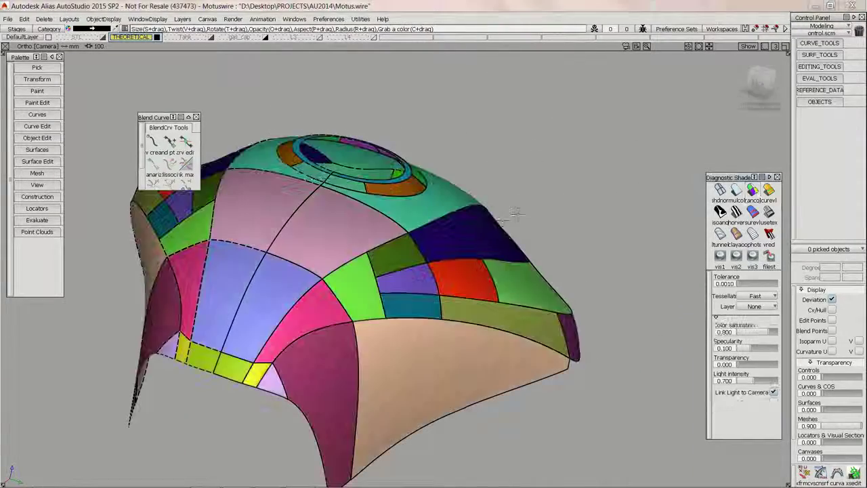
# Study how the theoretical patches flow over the tank's rear shoulder, moving the diagnostic shading window out of the way
pyautogui.moveTo(432, 309)
pyautogui.keyDown('alt'); pyautogui.keyDown('shift'); pyautogui.mouseDown()
pyautogui.moveTo(474, 298)
pyautogui.moveTo(518, 269)
pyautogui.moveTo(519, 254)
pyautogui.moveTo(524, 272)
pyautogui.mouseUp(); pyautogui.keyUp('shift'); pyautogui.keyUp('alt')
pyautogui.keyDown('alt'); pyautogui.keyDown('shift'); pyautogui.moveTo(524, 272); pyautogui.dragTo(545, 288, button='right'); pyautogui.keyUp('shift'); pyautogui.keyUp('alt')
pyautogui.keyDown('alt'); pyautogui.keyDown('shift'); pyautogui.moveTo(527, 287); pyautogui.dragTo(461, 292, button='middle'); pyautogui.keyUp('shift'); pyautogui.keyUp('alt')
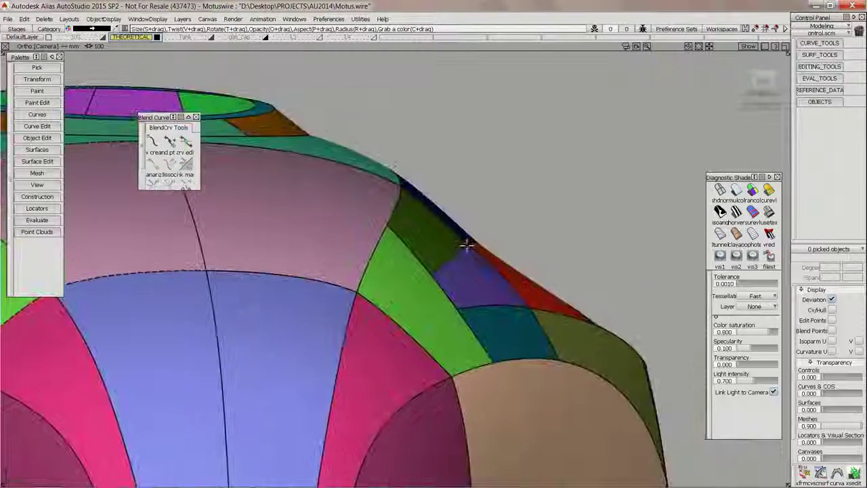
pyautogui.keyDown('alt'); pyautogui.keyDown('shift'); pyautogui.moveTo(434, 252); pyautogui.dragTo(421, 288); pyautogui.keyUp('shift'); pyautogui.keyUp('alt')
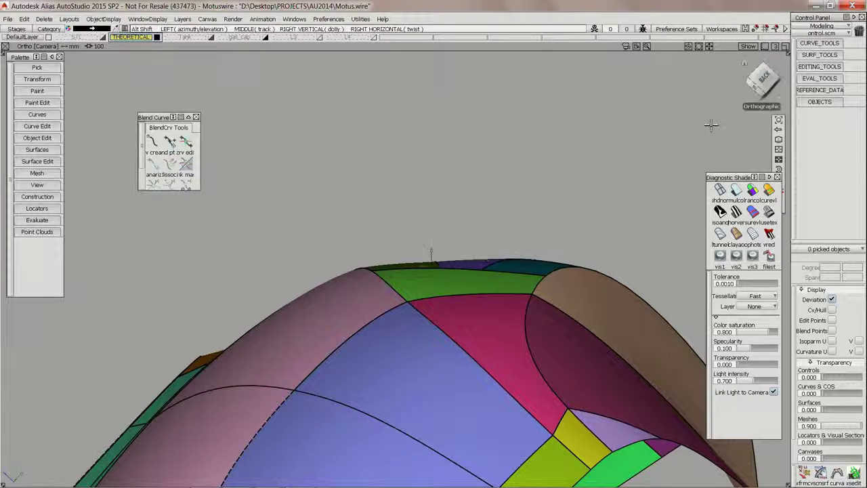
pyautogui.moveTo(734, 177); pyautogui.dragTo(685, 70)
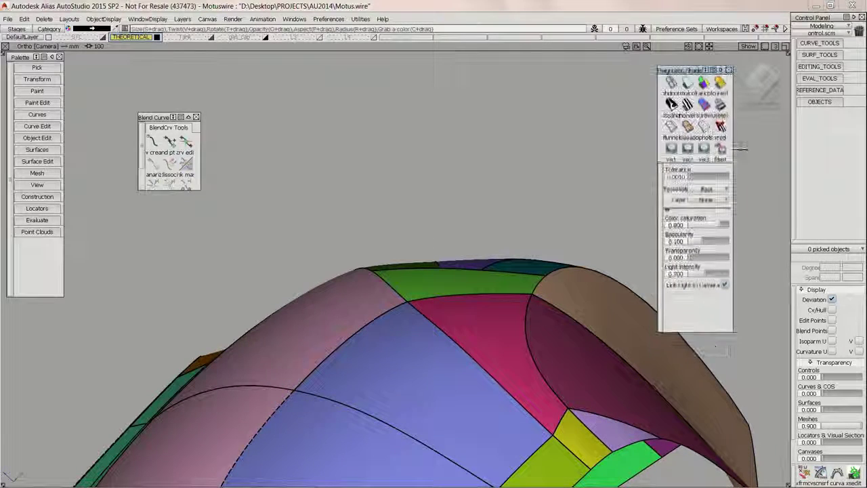
pyautogui.keyDown('alt'); pyautogui.keyDown('shift'); pyautogui.moveTo(545, 168); pyautogui.dragTo(422, 233); pyautogui.keyUp('shift'); pyautogui.keyUp('alt')
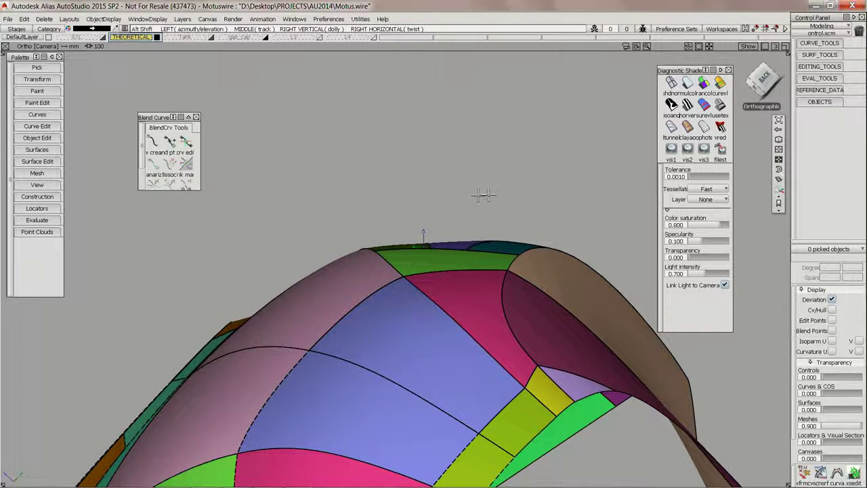
pyautogui.keyDown('alt'); pyautogui.keyDown('shift'); pyautogui.moveTo(449, 191); pyautogui.dragTo(467, 224); pyautogui.keyUp('shift'); pyautogui.keyUp('alt')
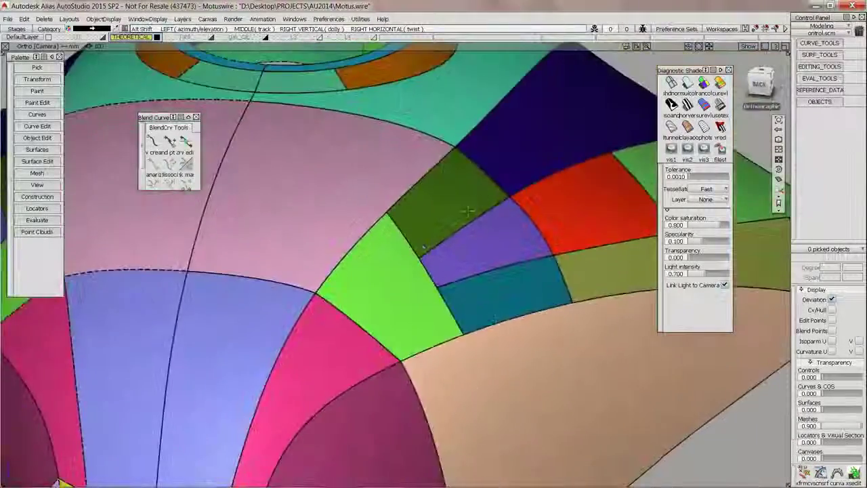
# Examine the small transition patches between the tank's top surfaces and the large side panel
pyautogui.keyDown('alt'); pyautogui.keyDown('shift'); pyautogui.moveTo(468, 223); pyautogui.dragTo(440, 261, button='right'); pyautogui.keyUp('shift'); pyautogui.keyUp('alt')
pyautogui.keyDown('alt'); pyautogui.keyDown('shift'); pyautogui.moveTo(440, 260); pyautogui.dragTo(508, 265); pyautogui.keyUp('shift'); pyautogui.keyUp('alt')
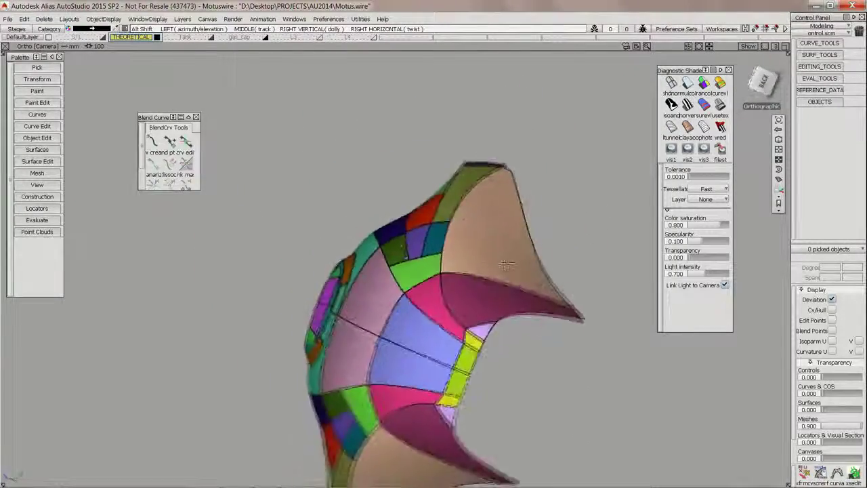
pyautogui.keyDown('alt'); pyautogui.keyDown('shift'); pyautogui.moveTo(508, 265); pyautogui.dragTo(546, 320, button='middle'); pyautogui.keyUp('shift'); pyautogui.keyUp('alt')
pyautogui.keyDown('alt'); pyautogui.keyDown('shift'); pyautogui.moveTo(501, 288); pyautogui.dragTo(467, 278); pyautogui.keyUp('shift'); pyautogui.keyUp('alt')
pyautogui.keyDown('alt'); pyautogui.keyDown('shift'); pyautogui.moveTo(467, 278); pyautogui.dragTo(488, 237, button='right'); pyautogui.keyUp('shift'); pyautogui.keyUp('alt')
pyautogui.keyDown('alt'); pyautogui.keyDown('shift'); pyautogui.moveTo(522, 288); pyautogui.dragTo(438, 248, button='middle'); pyautogui.keyUp('shift'); pyautogui.keyUp('alt')
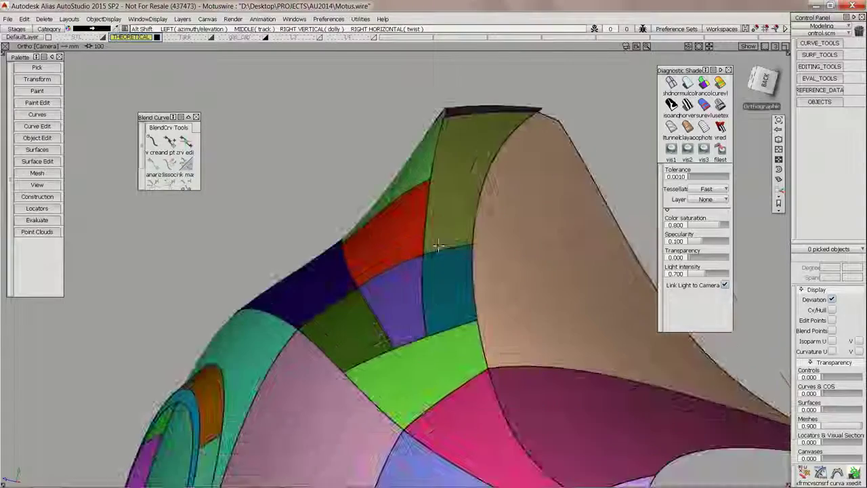
pyautogui.keyDown('alt'); pyautogui.keyDown('shift'); pyautogui.moveTo(438, 248); pyautogui.dragTo(454, 257); pyautogui.keyUp('shift'); pyautogui.keyUp('alt')
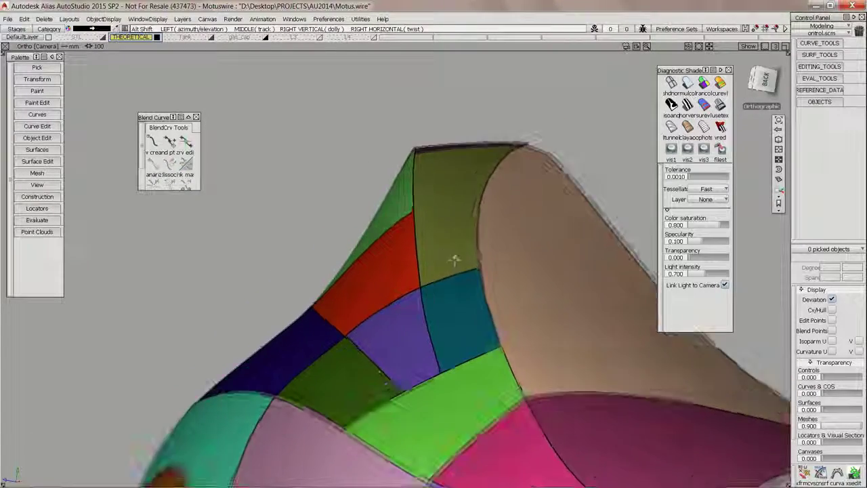
pyautogui.keyDown('alt'); pyautogui.keyDown('shift'); pyautogui.moveTo(455, 258); pyautogui.dragTo(473, 227, button='right'); pyautogui.keyUp('shift'); pyautogui.keyUp('alt')
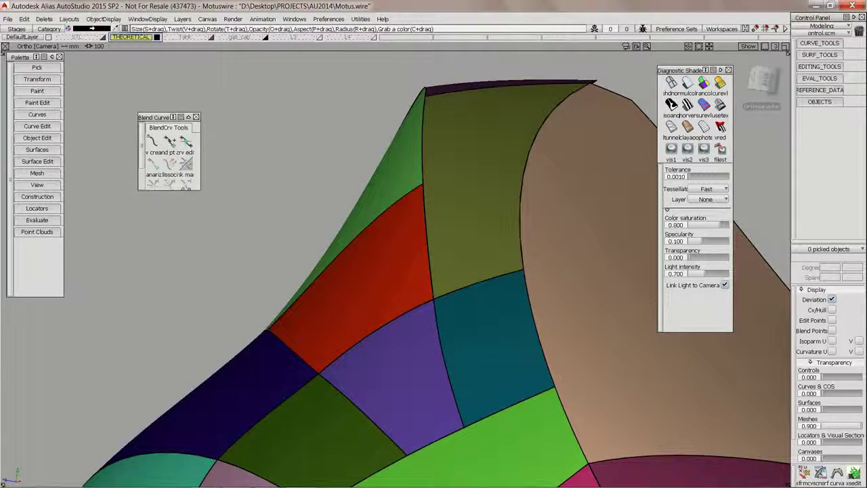
# Pick the pink top surface and the turquoise surface surrounding the gas cap opening
pyautogui.keyDown('alt'); pyautogui.keyDown('shift'); pyautogui.moveTo(415, 353); pyautogui.dragTo(461, 340); pyautogui.keyUp('shift'); pyautogui.keyUp('alt')
pyautogui.keyDown('alt'); pyautogui.keyDown('shift'); pyautogui.moveTo(461, 340); pyautogui.dragTo(474, 339, button='right'); pyautogui.keyUp('shift'); pyautogui.keyUp('alt')
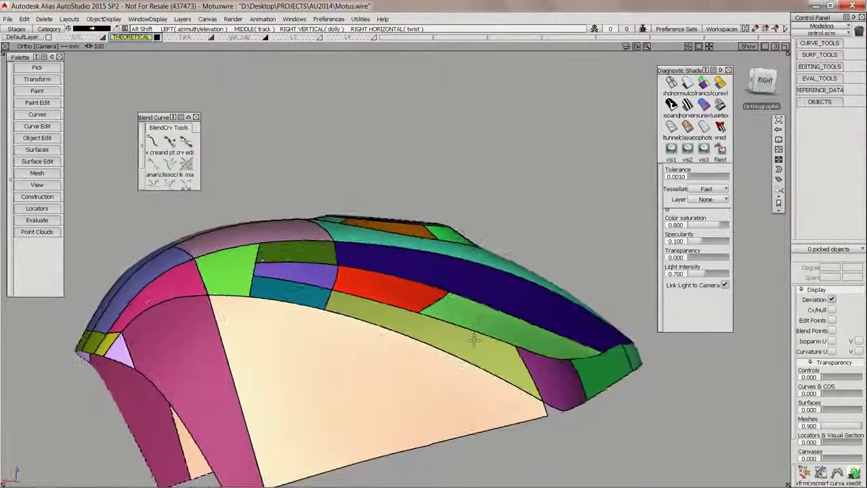
pyautogui.keyDown('alt'); pyautogui.keyDown('shift'); pyautogui.moveTo(321, 330); pyautogui.dragTo(373, 352); pyautogui.keyUp('shift'); pyautogui.keyUp('alt')
pyautogui.keyDown('alt'); pyautogui.keyDown('shift'); pyautogui.moveTo(373, 352); pyautogui.dragTo(528, 364, button='middle'); pyautogui.keyUp('shift'); pyautogui.keyUp('alt')
pyautogui.keyDown('alt'); pyautogui.keyDown('shift'); pyautogui.moveTo(567, 439); pyautogui.dragTo(394, 213); pyautogui.keyUp('shift'); pyautogui.keyUp('alt')
pyautogui.click(371, 150)
pyautogui.click(462, 186)
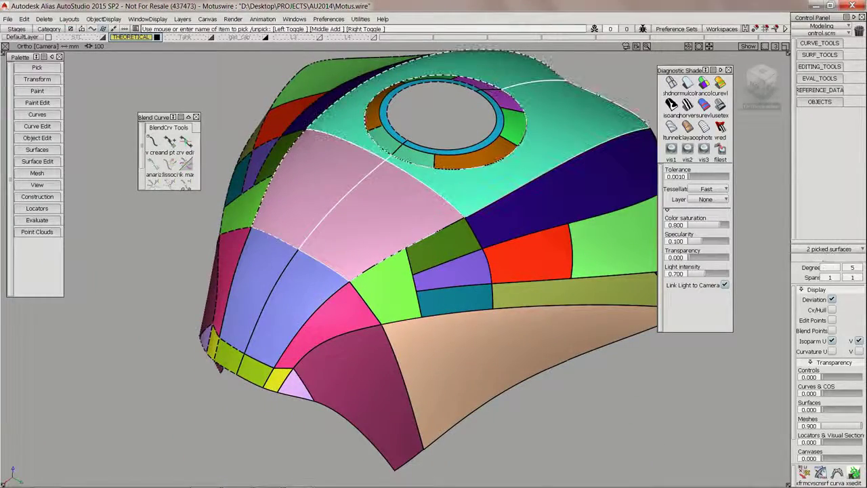
# Inspect the control vertices and hulls of the two picked top surfaces from a lower side angle, clearing the selection
pyautogui.keyDown('alt'); pyautogui.keyDown('shift'); pyautogui.moveTo(502, 220); pyautogui.dragTo(424, 291, button='middle'); pyautogui.keyUp('shift'); pyautogui.keyUp('alt')
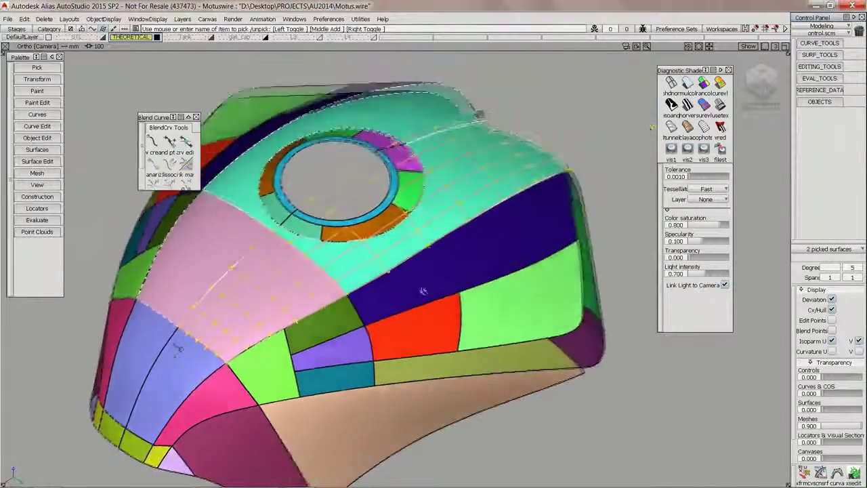
pyautogui.keyDown('alt'); pyautogui.keyDown('shift'); pyautogui.moveTo(424, 290); pyautogui.dragTo(266, 115); pyautogui.keyUp('shift'); pyautogui.keyUp('alt')
pyautogui.click(234, 76)
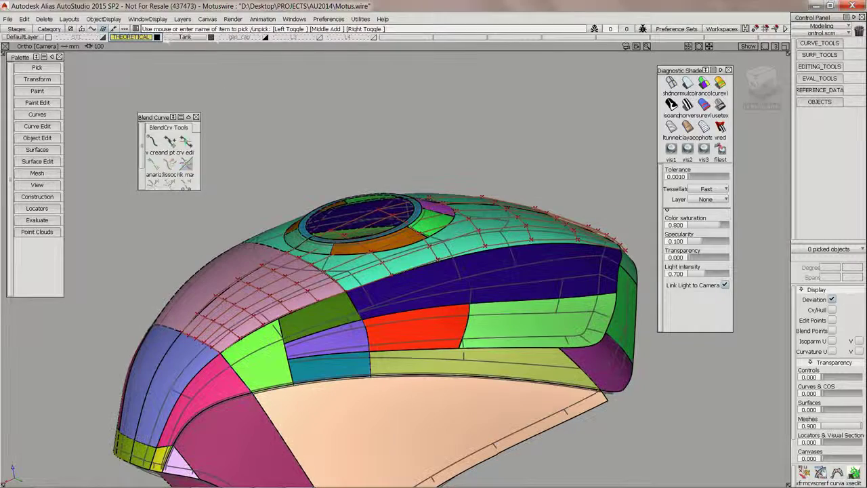
# Hide the THEORETICAL layer, display only the Tank layer and shade its surfaces with random colors
pyautogui.rightClick(132, 37)
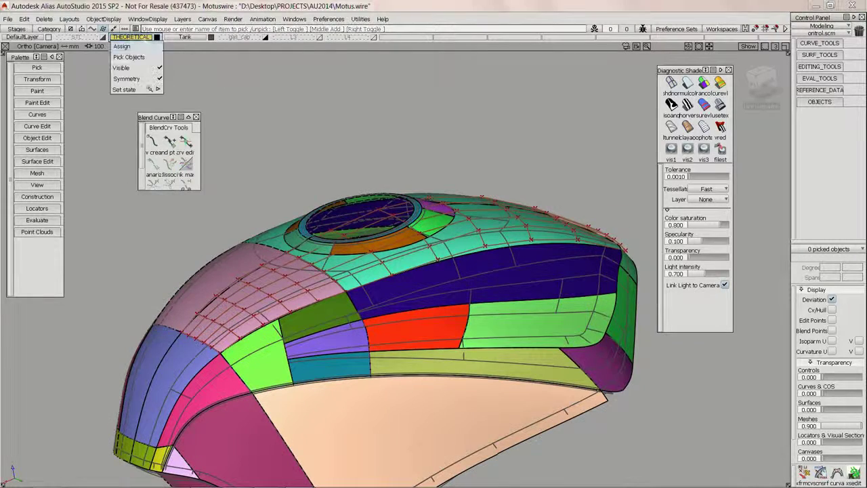
pyautogui.click(134, 57)
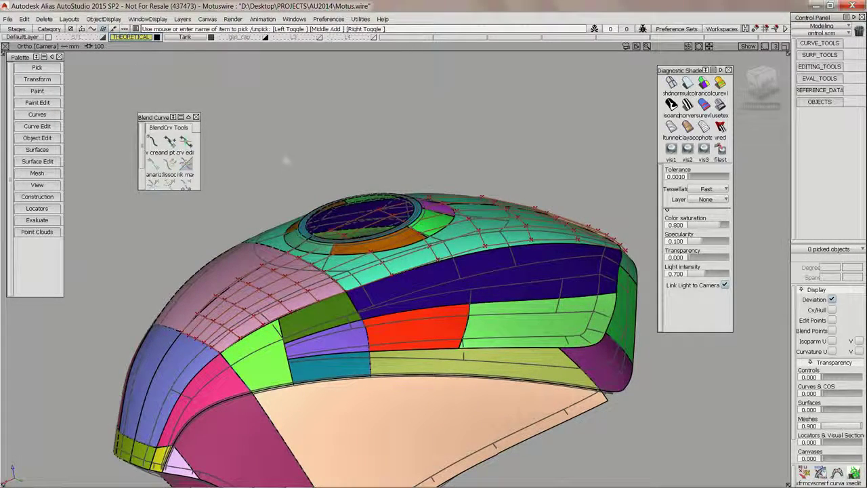
pyautogui.keyDown('alt'); pyautogui.keyDown('shift'); pyautogui.moveTo(287, 160); pyautogui.dragTo(279, 152); pyautogui.keyUp('shift'); pyautogui.keyUp('alt')
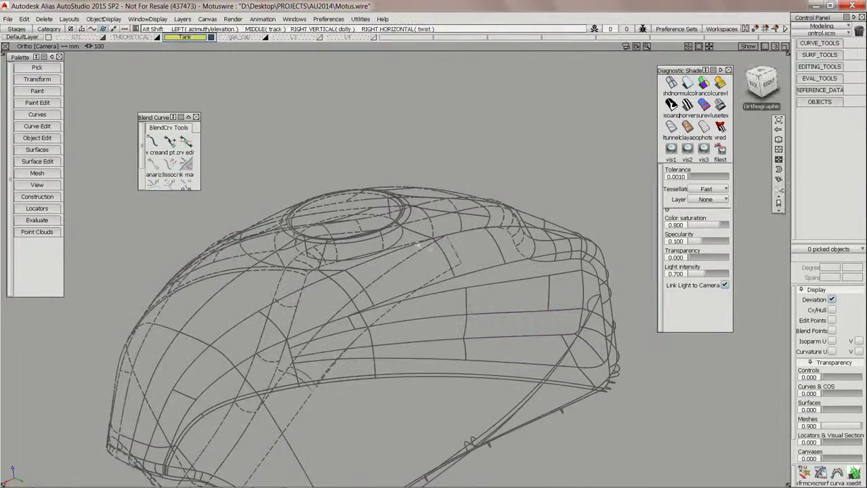
pyautogui.keyDown('alt'); pyautogui.keyDown('shift'); pyautogui.moveTo(447, 203); pyautogui.dragTo(461, 221); pyautogui.keyUp('shift'); pyautogui.keyUp('alt')
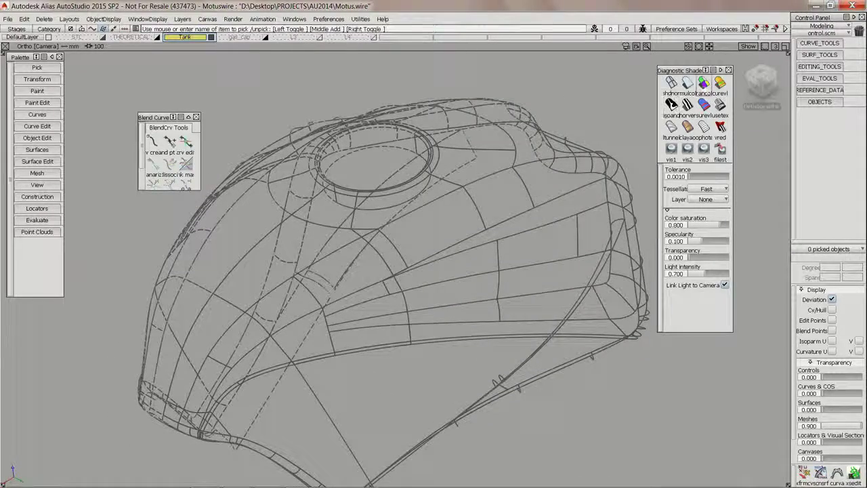
pyautogui.click(670, 103)
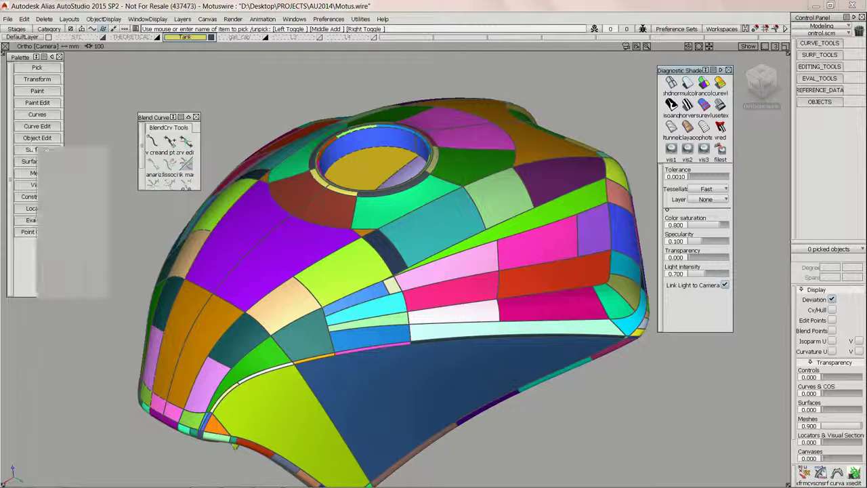
# Open the Surface Fillet options, review the choices for specifying the fillet size and move the window clear of the tools
pyautogui.click(37, 149)
pyautogui.click(130, 218)
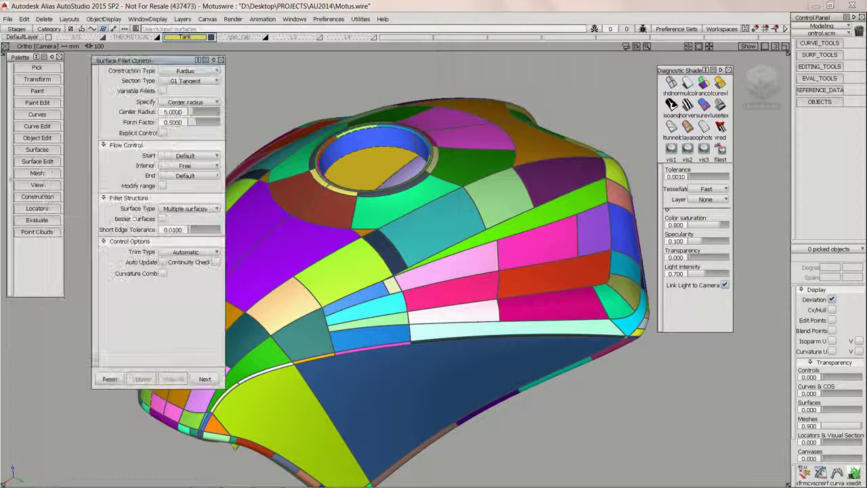
pyautogui.click(188, 103)
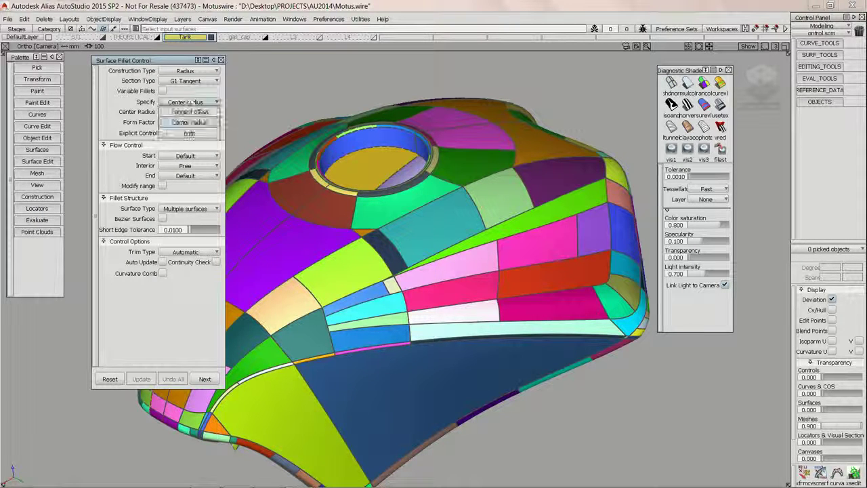
pyautogui.click(134, 102)
pyautogui.moveTo(164, 60); pyautogui.dragTo(291, 98)
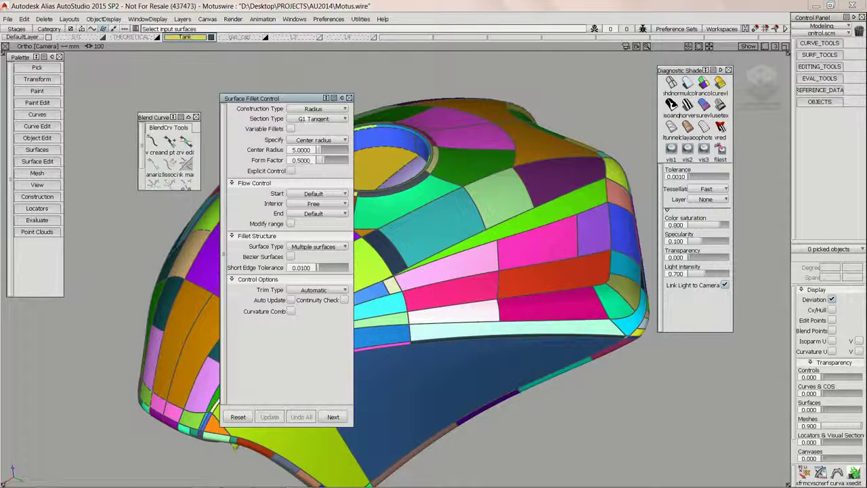
# Set the surface fillet's section type to G2 Curvature and close its options window
pyautogui.click(314, 109)
pyautogui.click(315, 127)
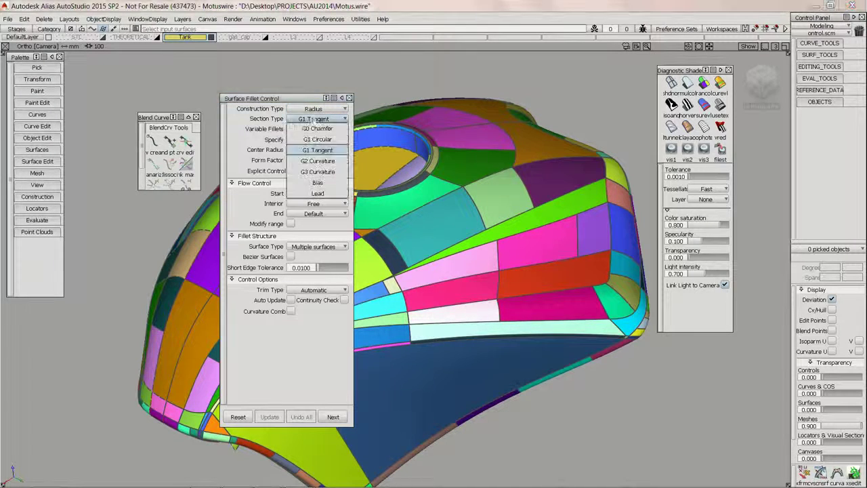
pyautogui.click(313, 138)
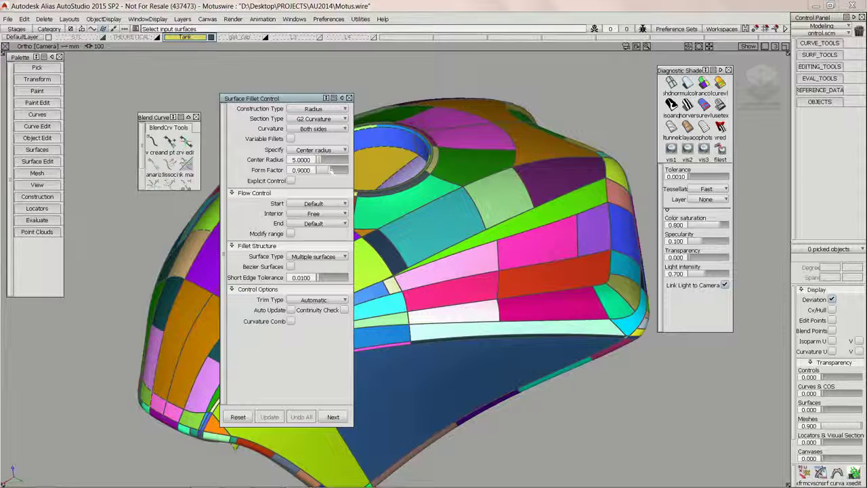
pyautogui.click(349, 97)
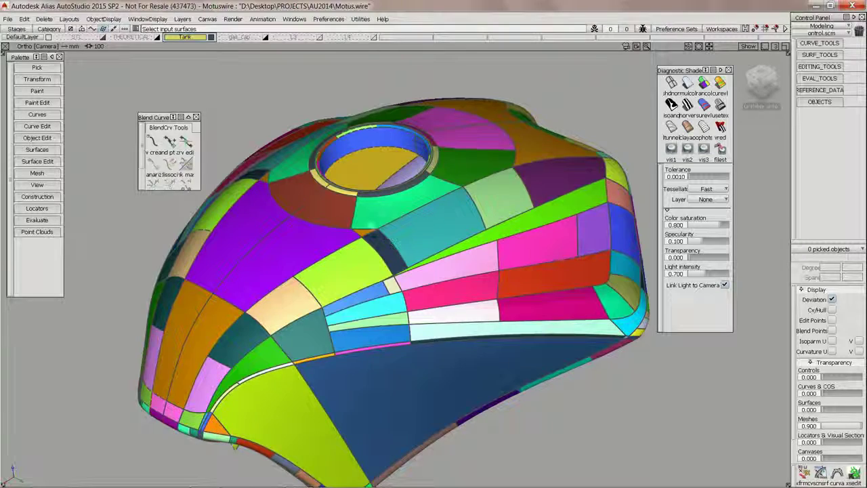
# Examine how the finished tank's fillets and edge patches run around the rear corner and the underside
pyautogui.keyDown('alt'); pyautogui.keyDown('shift'); pyautogui.moveTo(371, 225); pyautogui.dragTo(342, 298, button='right'); pyautogui.keyUp('shift'); pyautogui.keyUp('alt')
pyautogui.keyDown('alt'); pyautogui.keyDown('shift'); pyautogui.moveTo(342, 298); pyautogui.dragTo(341, 284); pyautogui.keyUp('shift'); pyautogui.keyUp('alt')
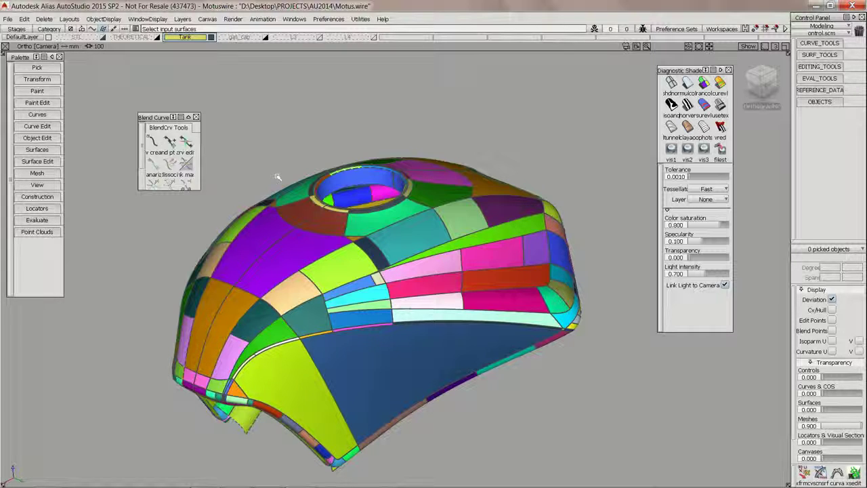
pyautogui.keyDown('alt'); pyautogui.keyDown('shift'); pyautogui.moveTo(566, 329); pyautogui.dragTo(508, 313, button='middle'); pyautogui.keyUp('shift'); pyautogui.keyUp('alt')
pyautogui.moveTo(508, 313)
pyautogui.keyDown('alt'); pyautogui.keyDown('shift'); pyautogui.mouseDown()
pyautogui.moveTo(440, 283)
pyautogui.moveTo(314, 293)
pyautogui.mouseUp(); pyautogui.keyUp('shift'); pyautogui.keyUp('alt')
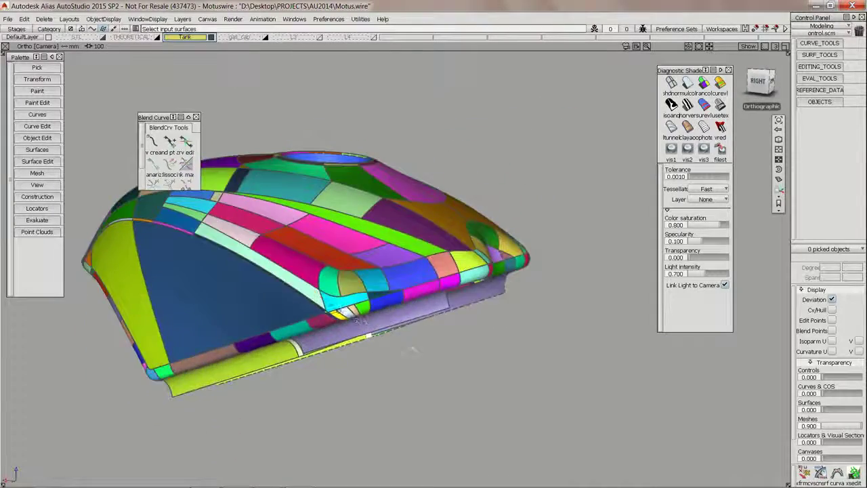
pyautogui.keyDown('alt'); pyautogui.keyDown('shift'); pyautogui.moveTo(406, 347); pyautogui.dragTo(393, 295); pyautogui.keyUp('shift'); pyautogui.keyUp('alt')
pyautogui.keyDown('alt'); pyautogui.keyDown('shift'); pyautogui.moveTo(393, 295); pyautogui.dragTo(431, 280, button='right'); pyautogui.keyUp('shift'); pyautogui.keyUp('alt')
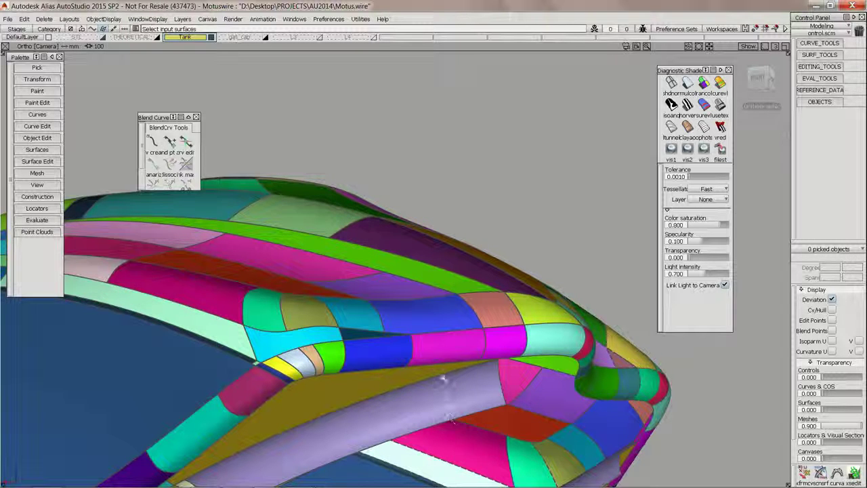
pyautogui.keyDown('alt'); pyautogui.keyDown('shift'); pyautogui.moveTo(444, 379); pyautogui.dragTo(337, 295); pyautogui.keyUp('shift'); pyautogui.keyUp('alt')
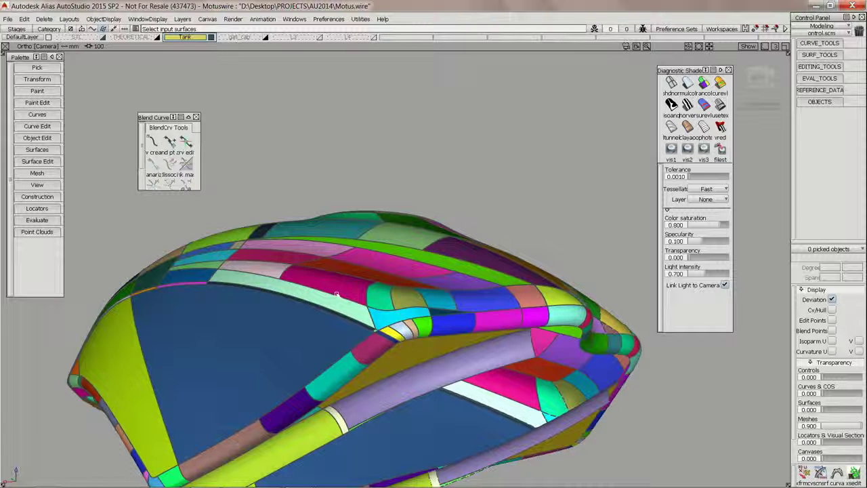
pyautogui.keyDown('alt'); pyautogui.keyDown('shift'); pyautogui.moveTo(336, 292); pyautogui.dragTo(437, 310); pyautogui.keyUp('shift'); pyautogui.keyUp('alt')
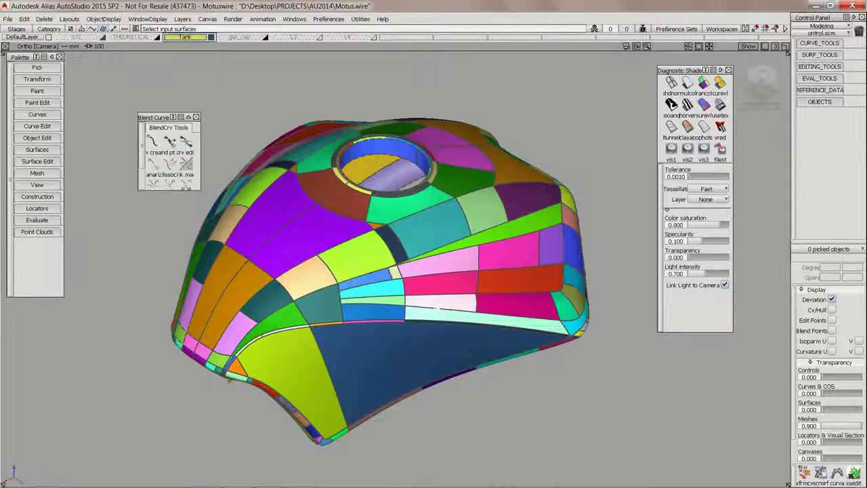
# Switch to the slide presentation and advance from the Surface Layout slide to Session Feedback
pyautogui.press('super+Tab')
pyautogui.press('super+Tab')
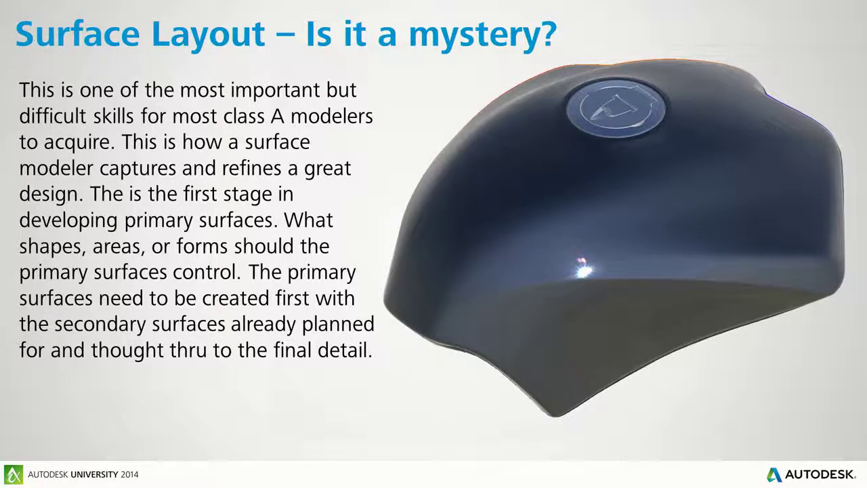
pyautogui.press('Right')
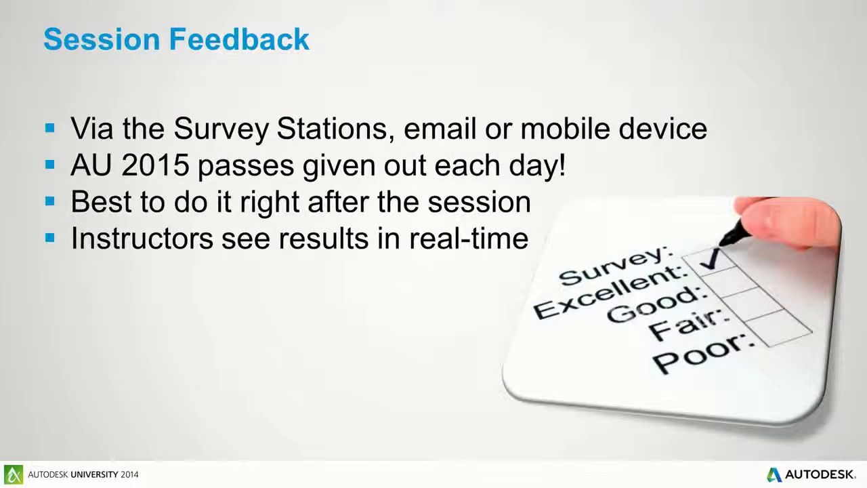